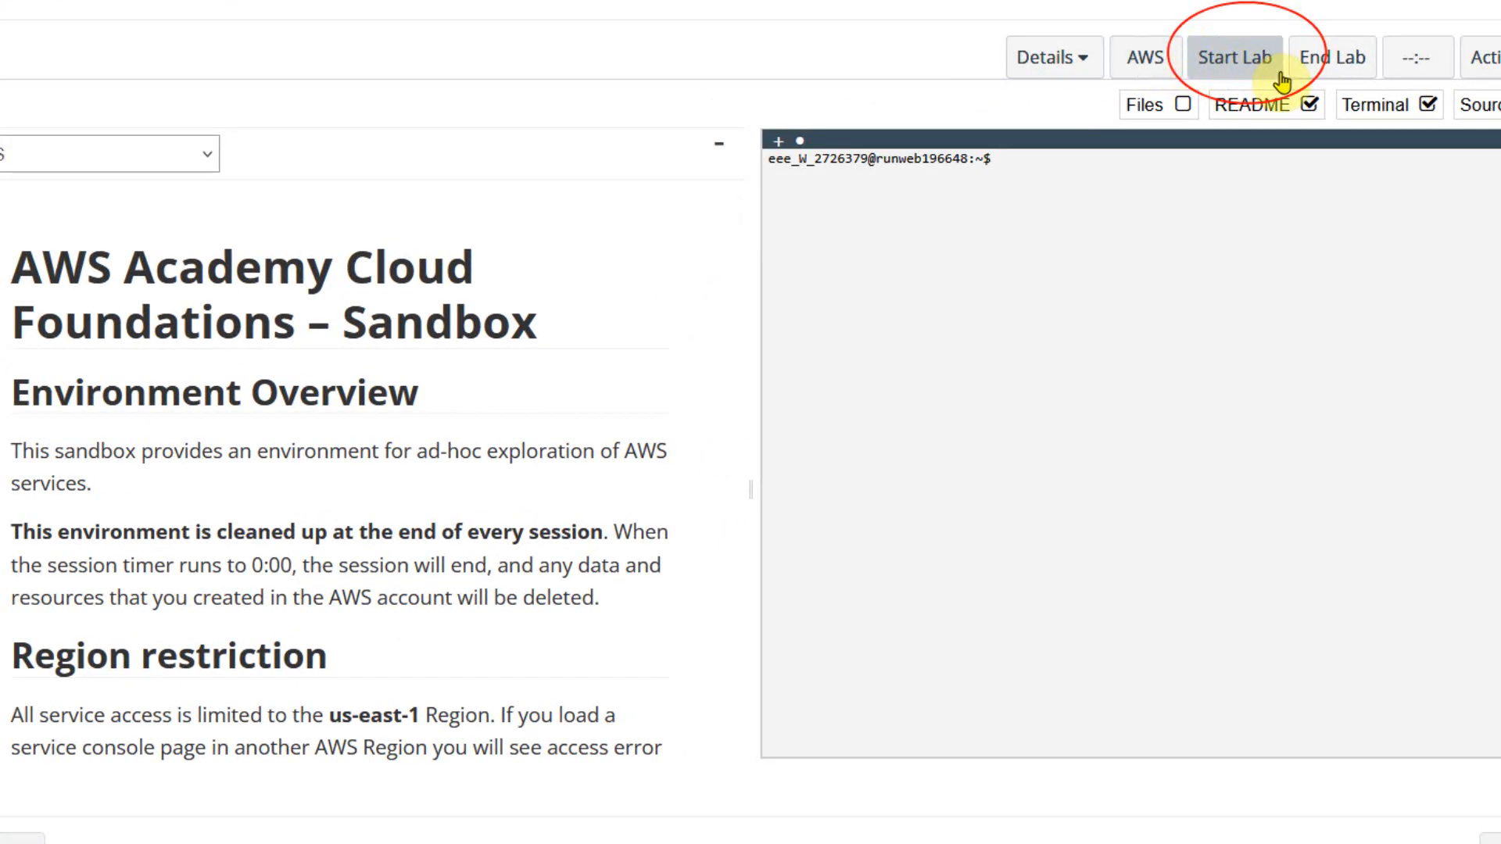
Start the AWS Academy Cloud Foundations sandbox lab and close its status window once the lab is ready.
scroll(432, 493, down, 5)
scroll(432, 493, down, 5)
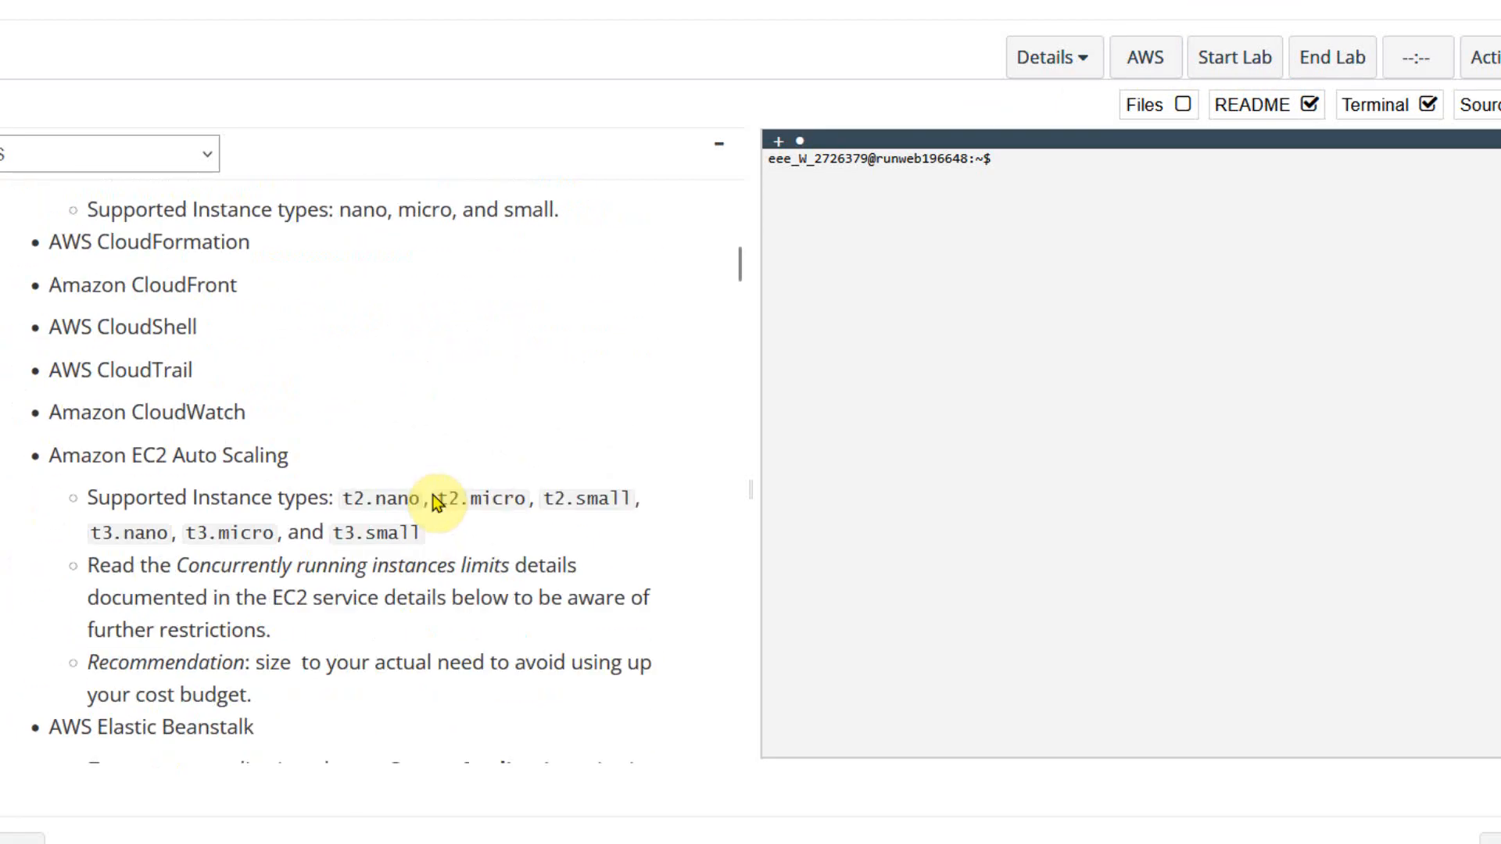
click(1247, 66)
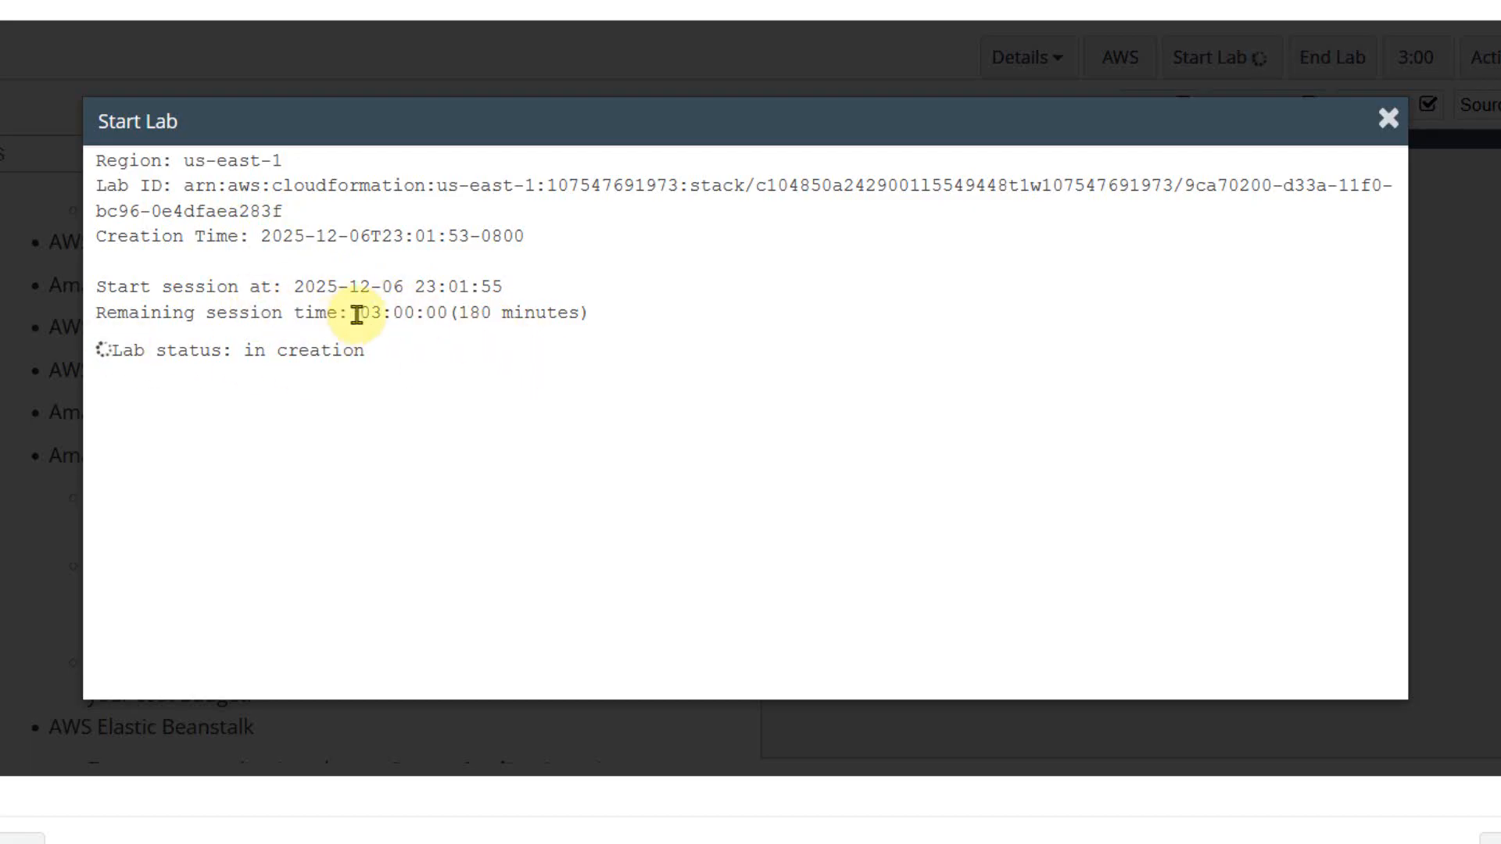
right_click(591, 319)
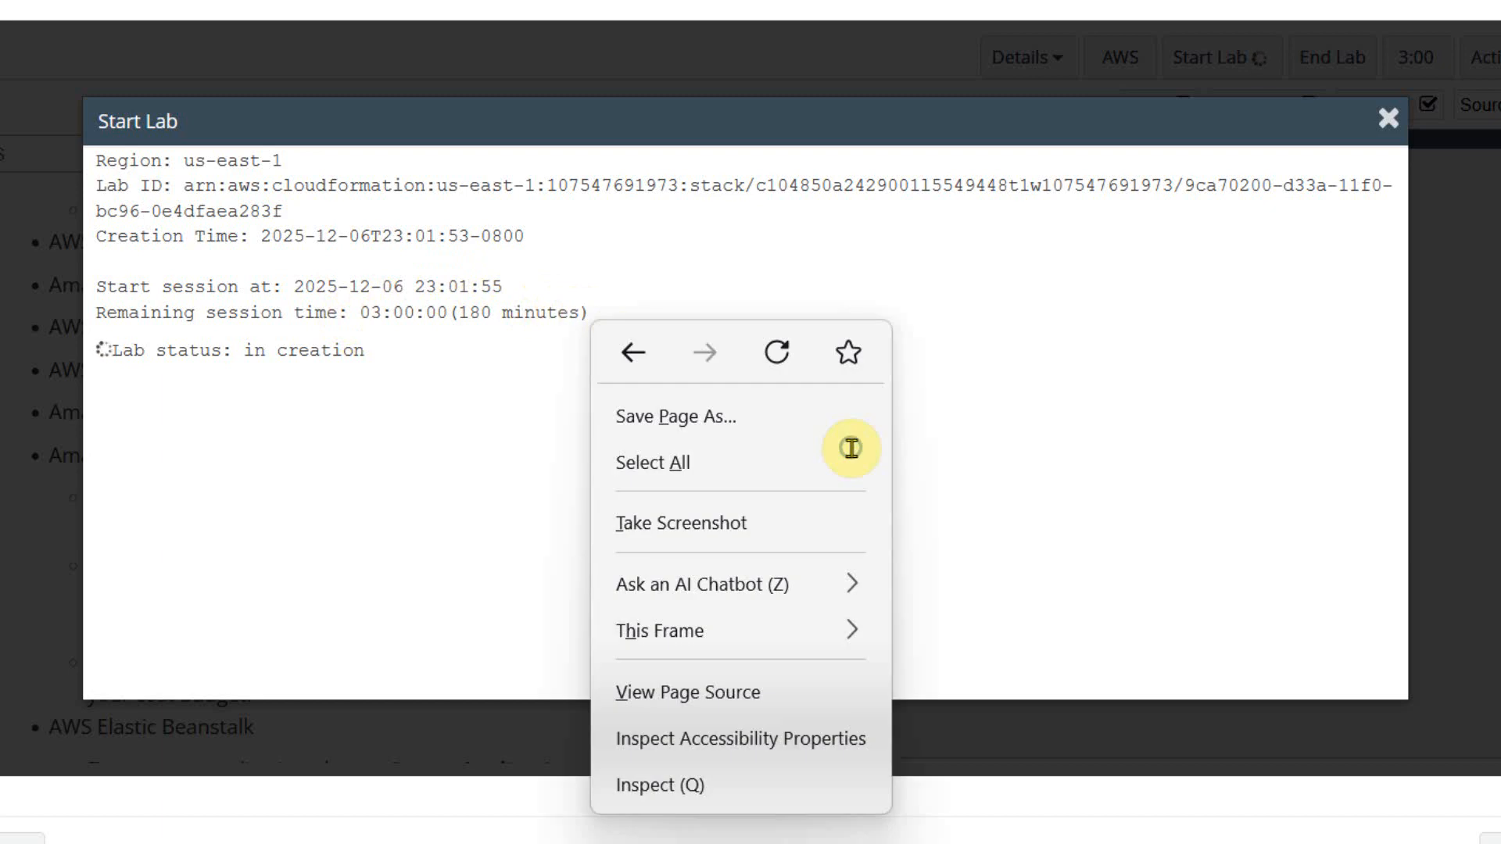
click(465, 346)
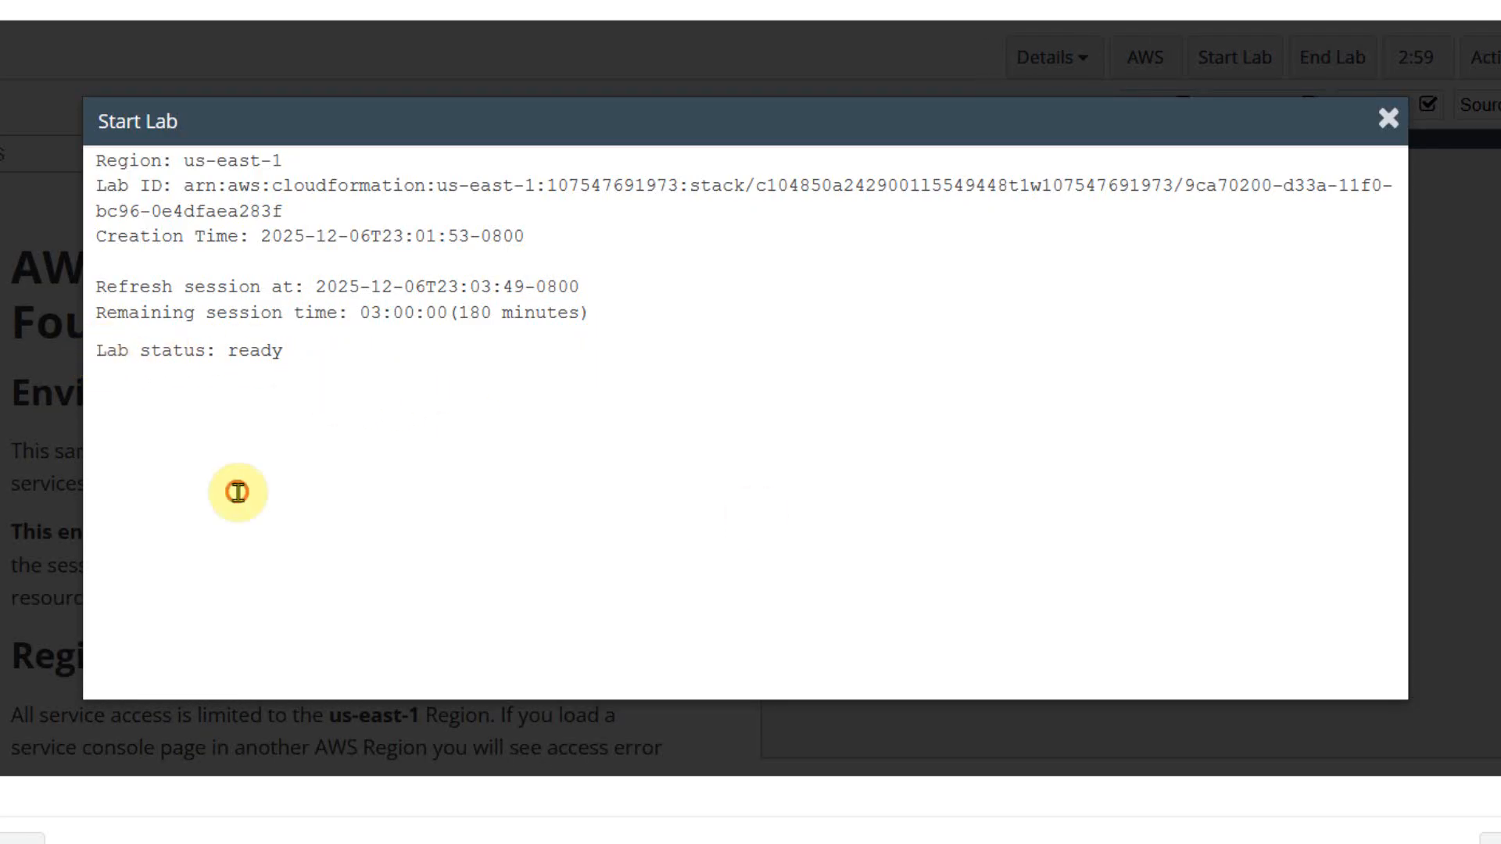
triple_click(249, 351)
click(1387, 118)
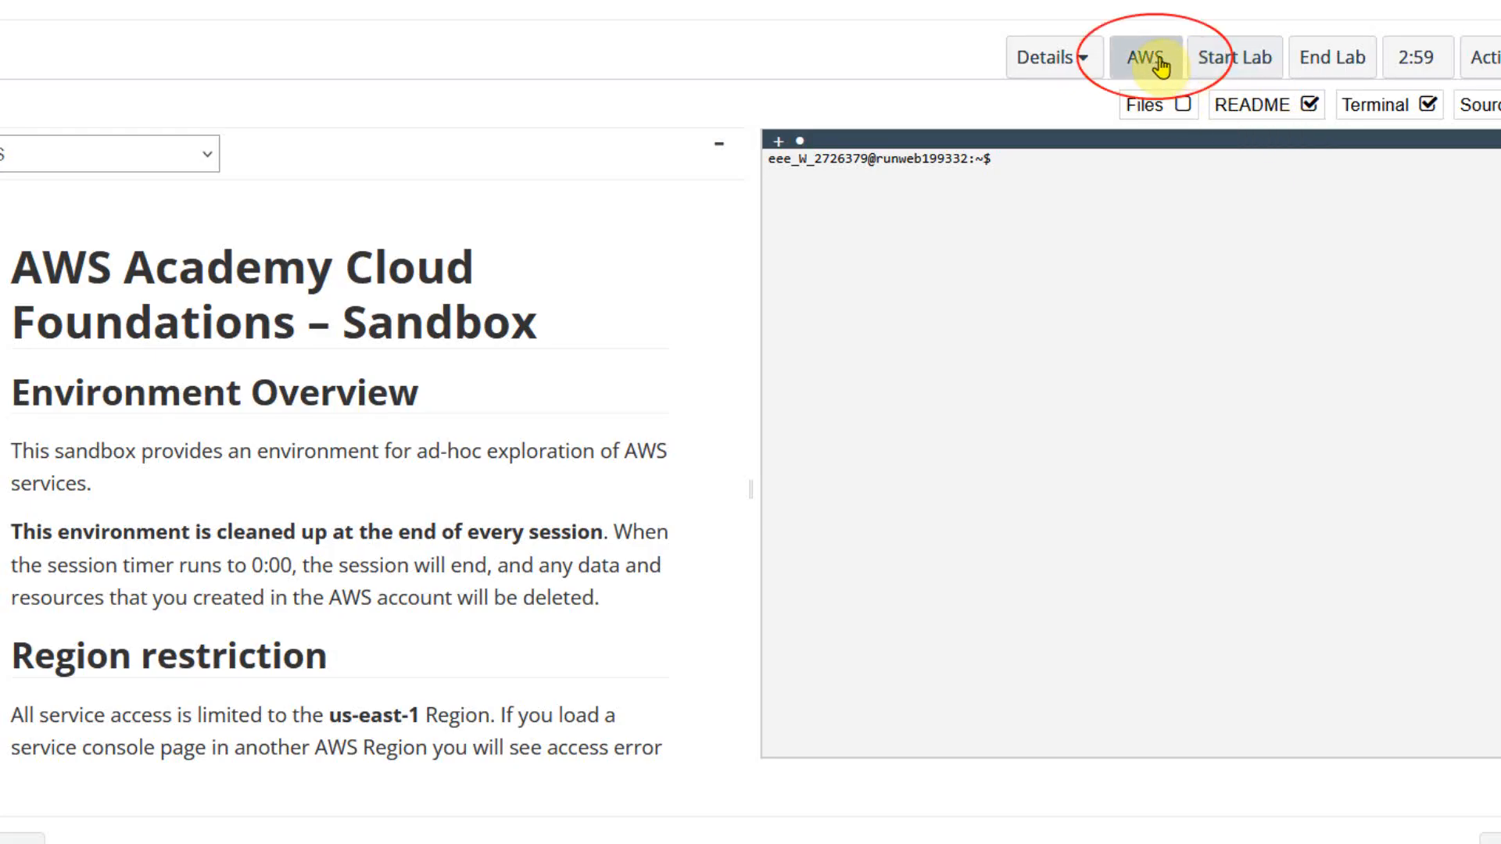
Open the AWS console from the lab and search for the EC2 service to open its dashboard.
click(1157, 62)
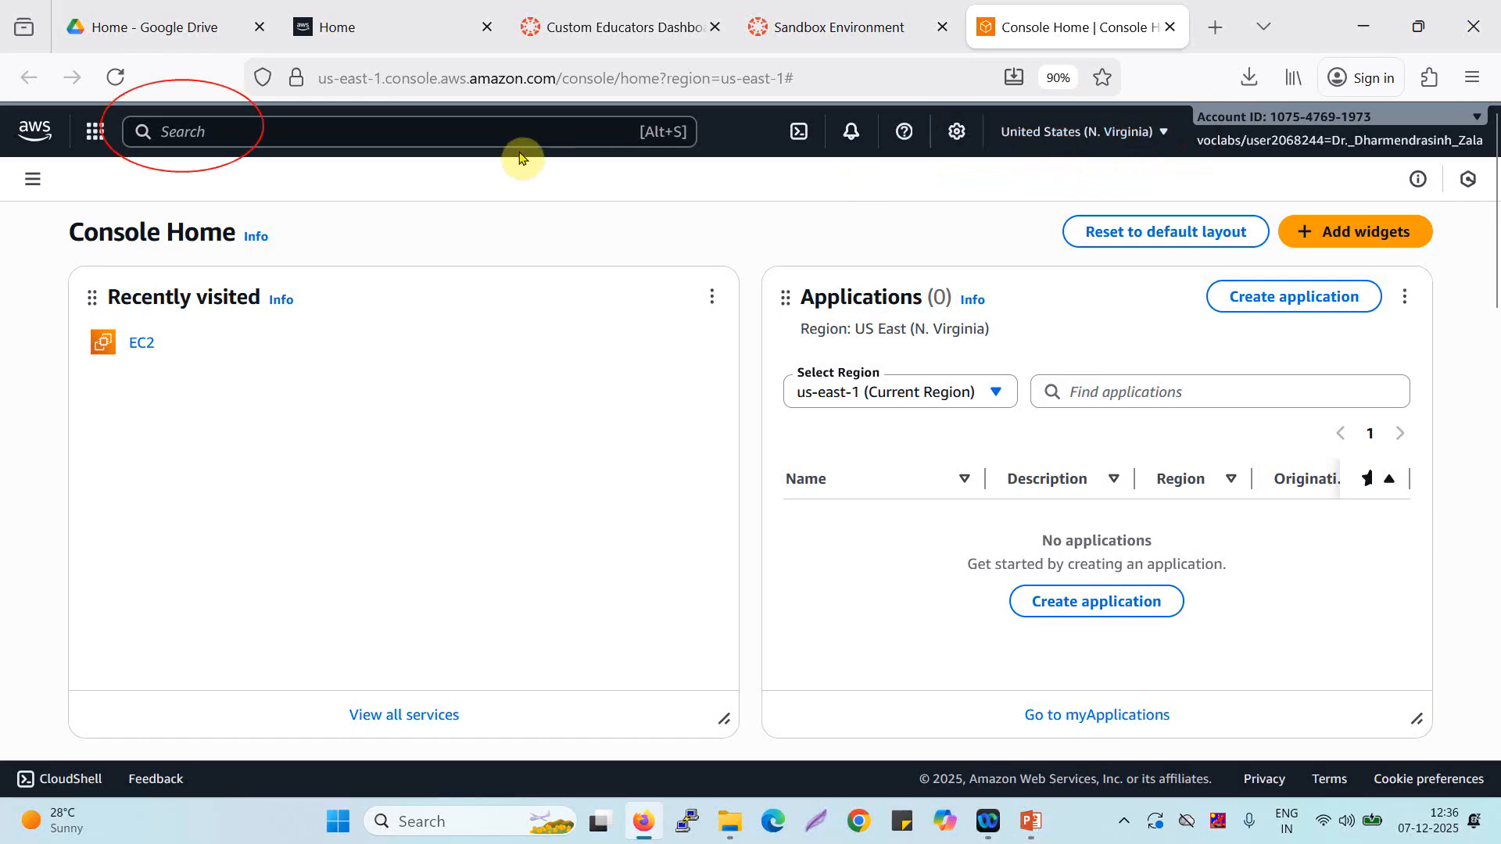
click(497, 161)
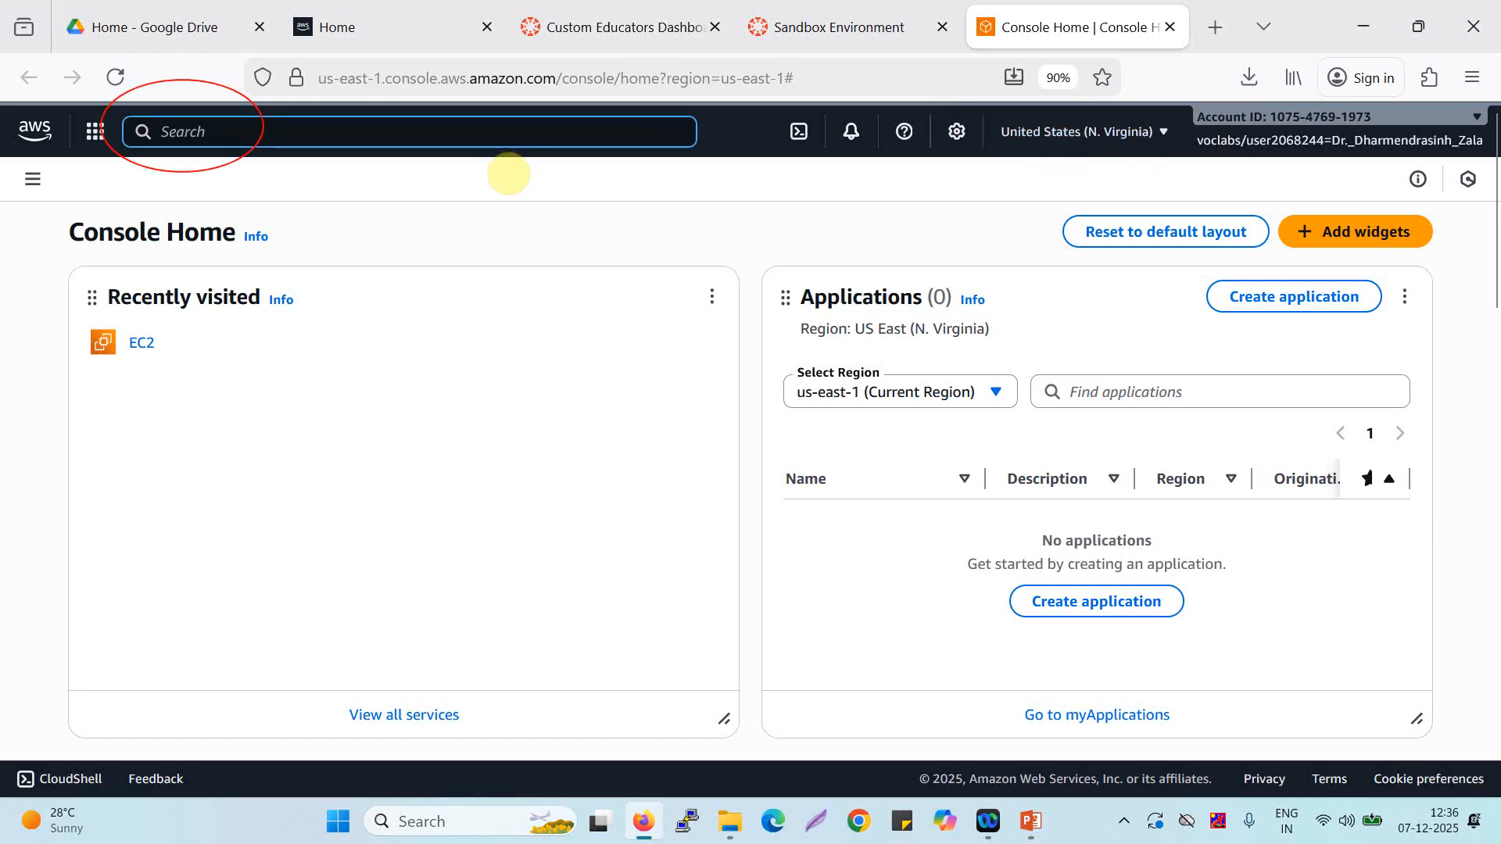
text(ecR)
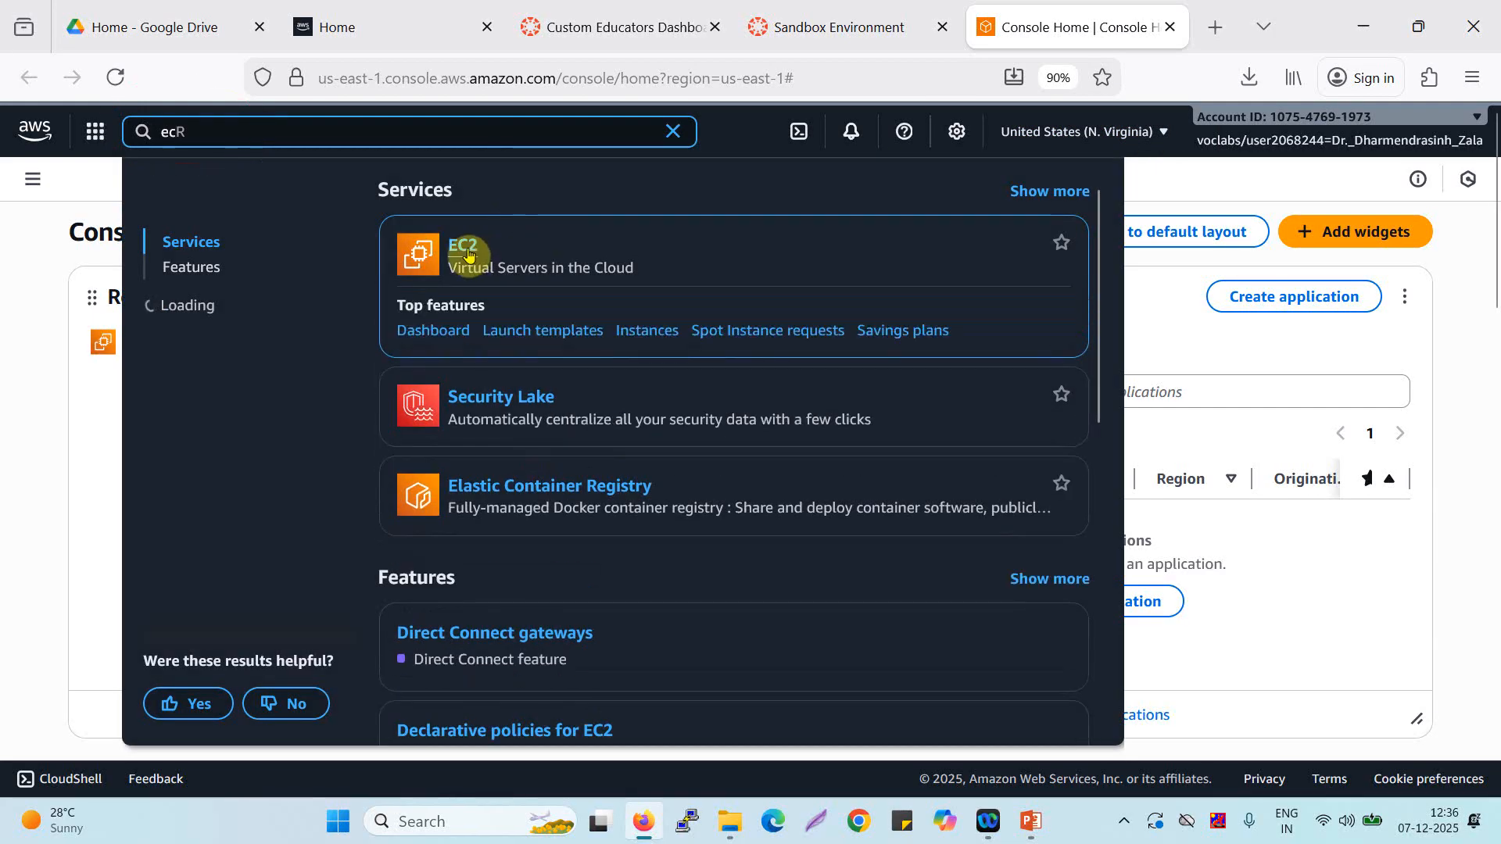
click(585, 315)
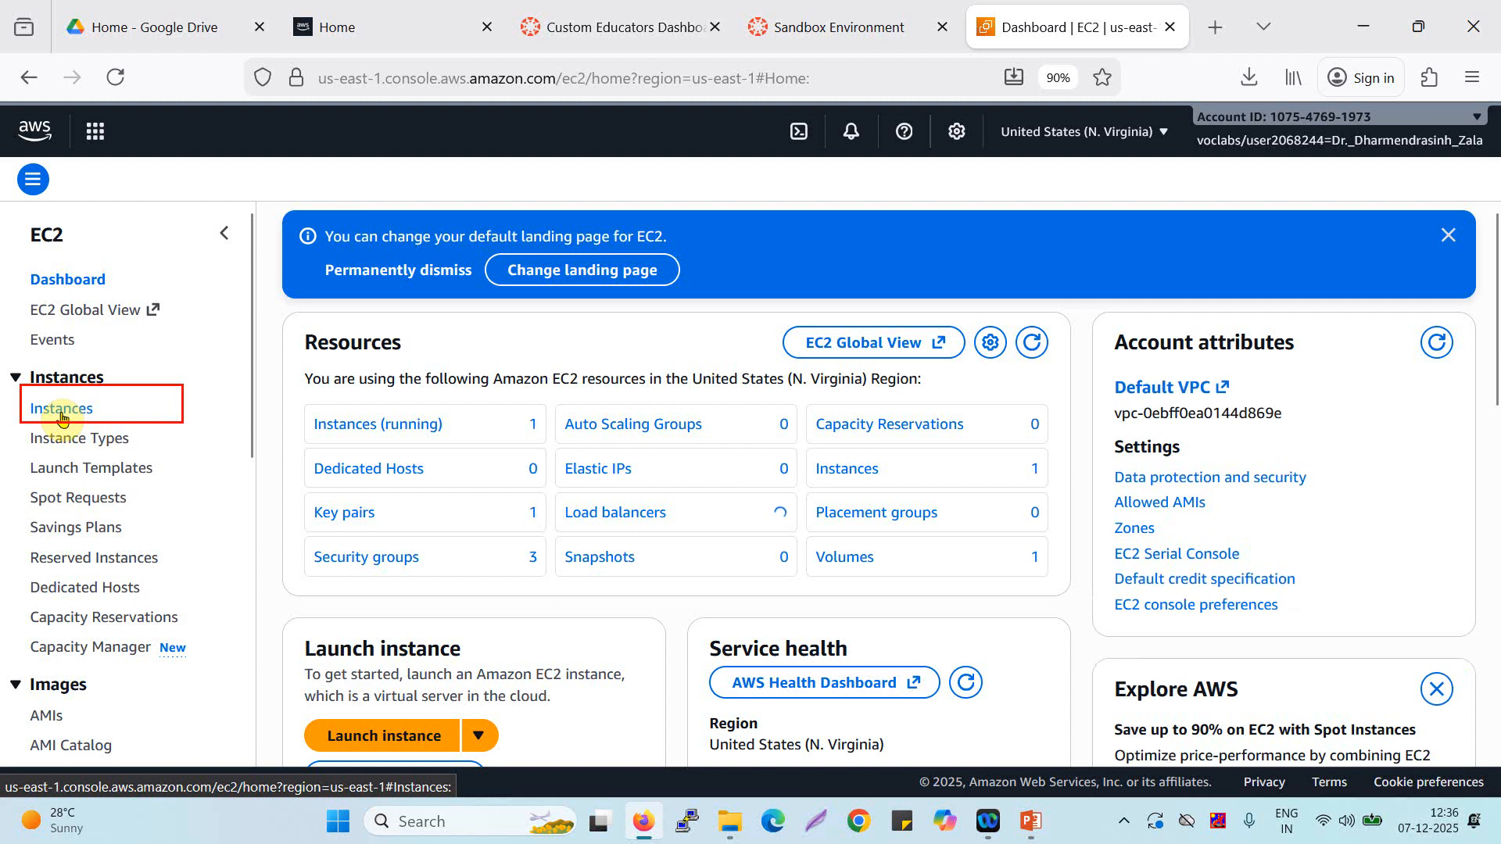
Go to the EC2 instances list, begin launching a new instance and name it ddz-linux.
click(63, 418)
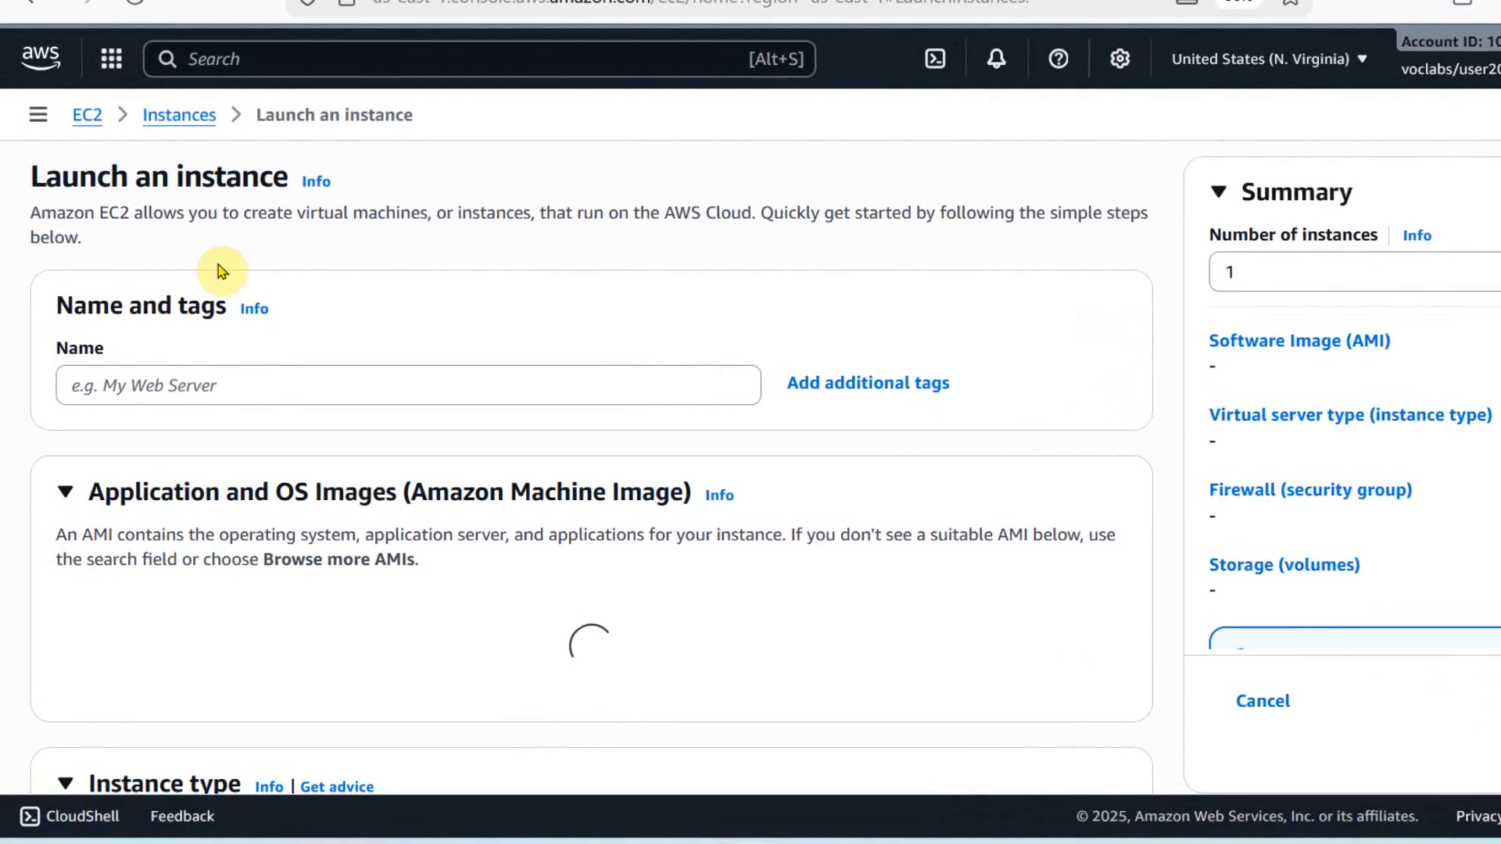
scroll(218, 235, down, 1)
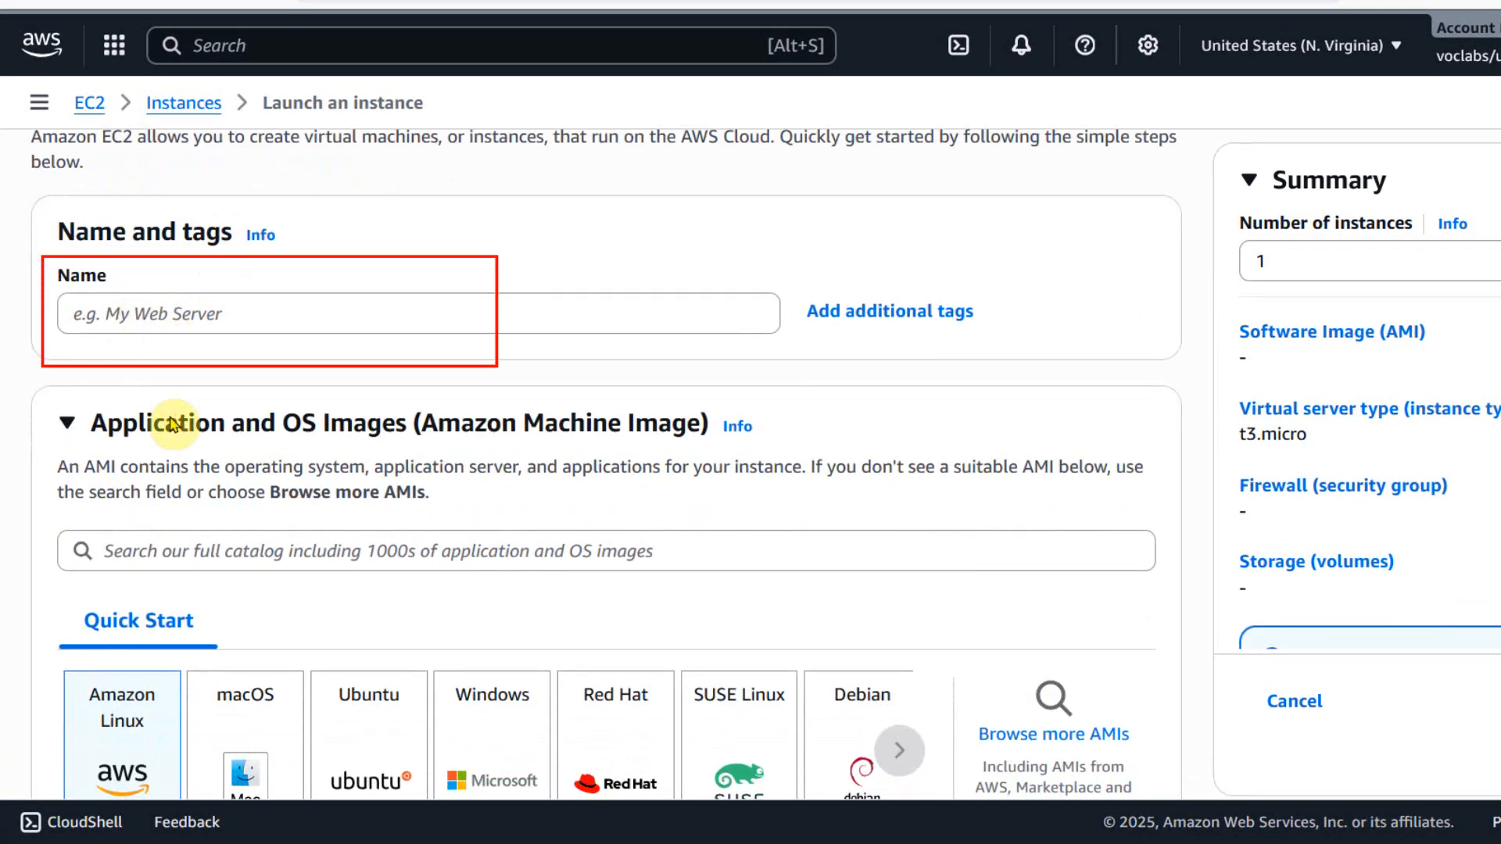
click(149, 305)
text(d)
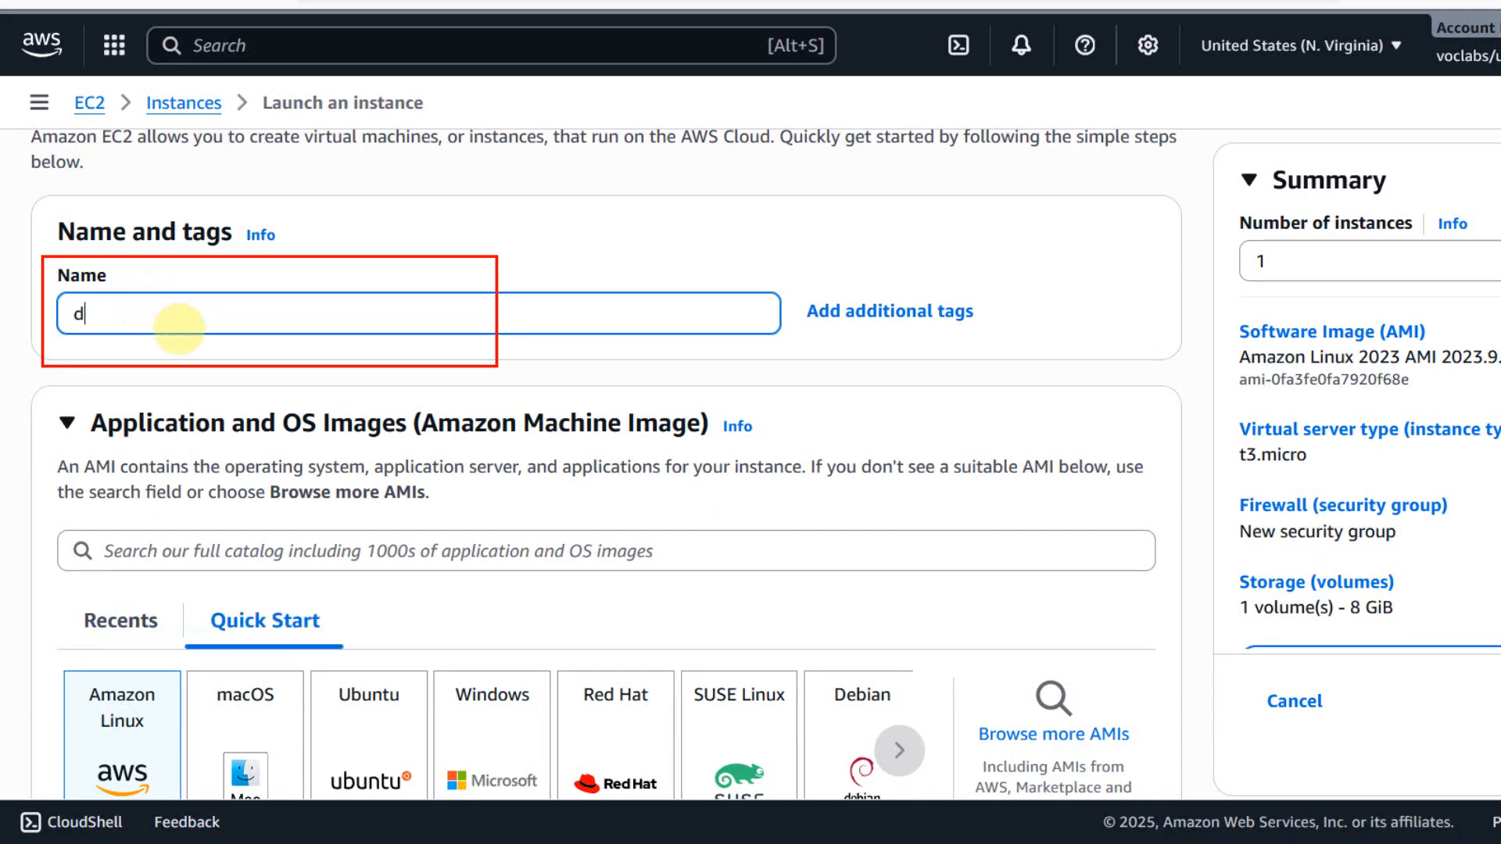
text(dz-linux)
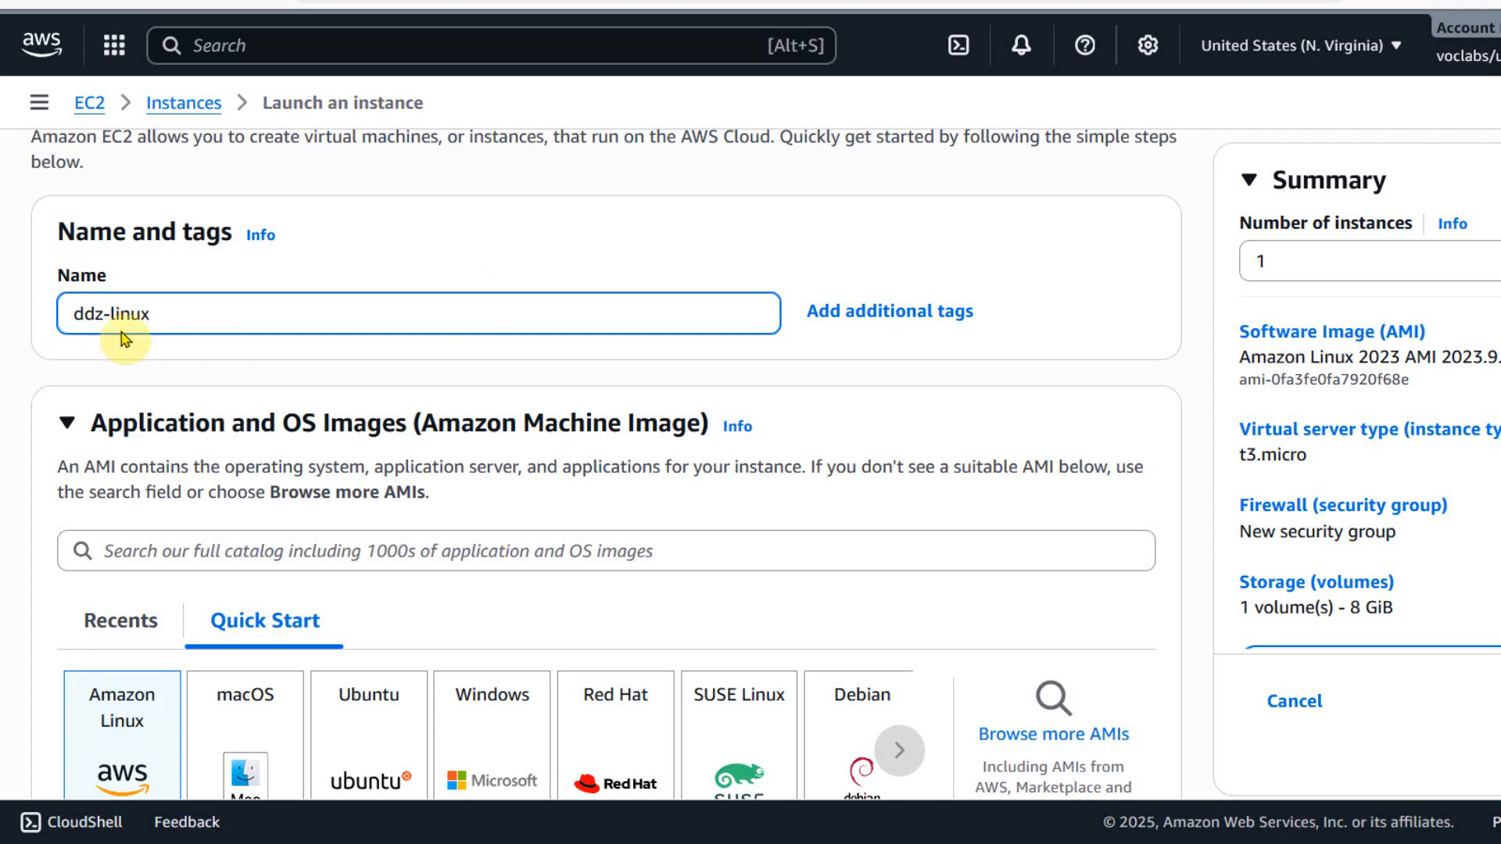
Review the machine image, architecture and instance type settings for the new instance.
scroll(249, 408, down, 3)
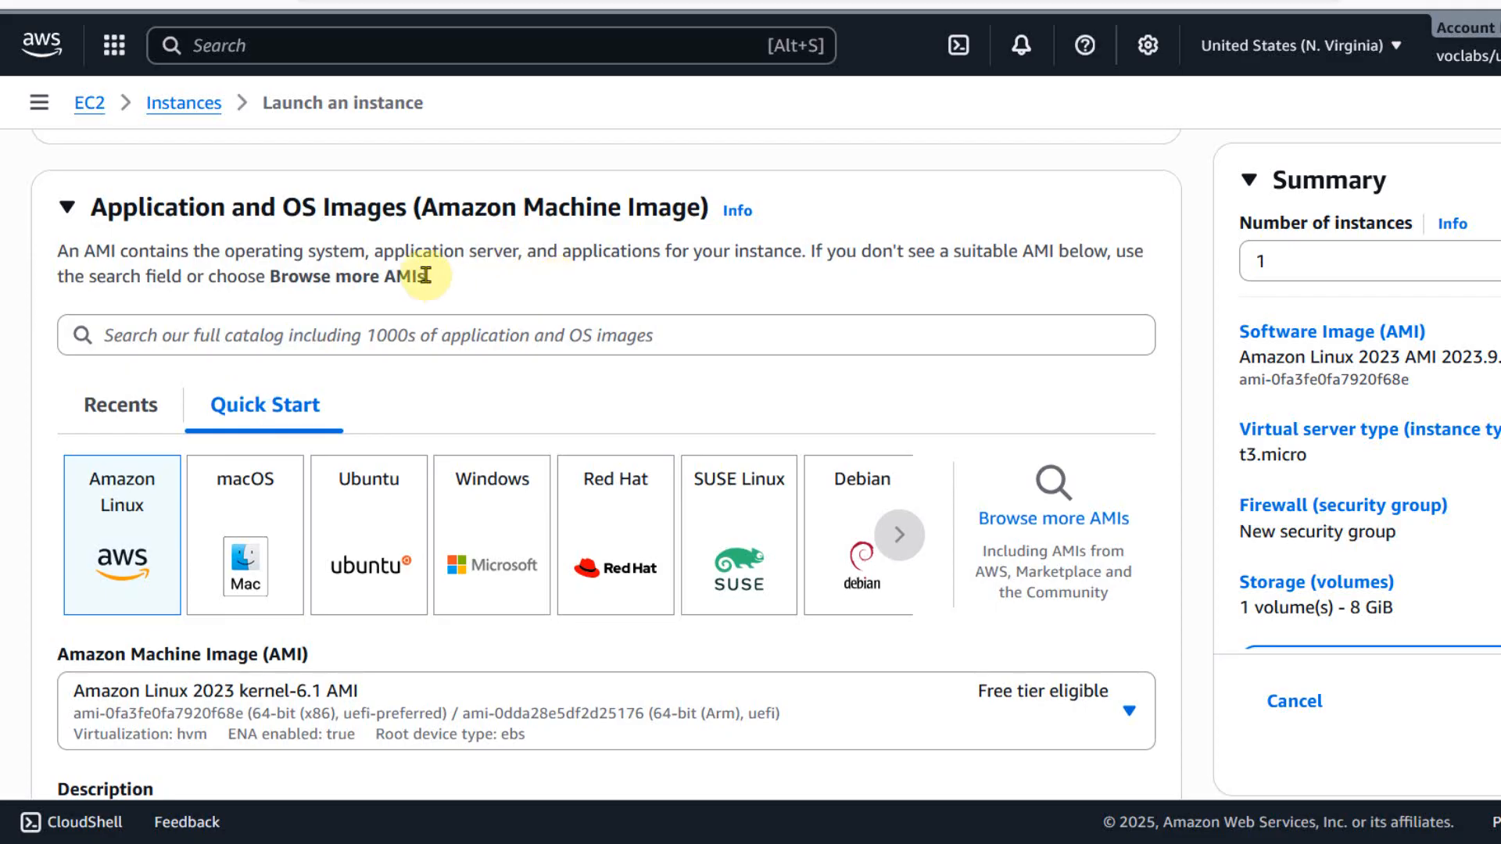
scroll(429, 275, down, 1)
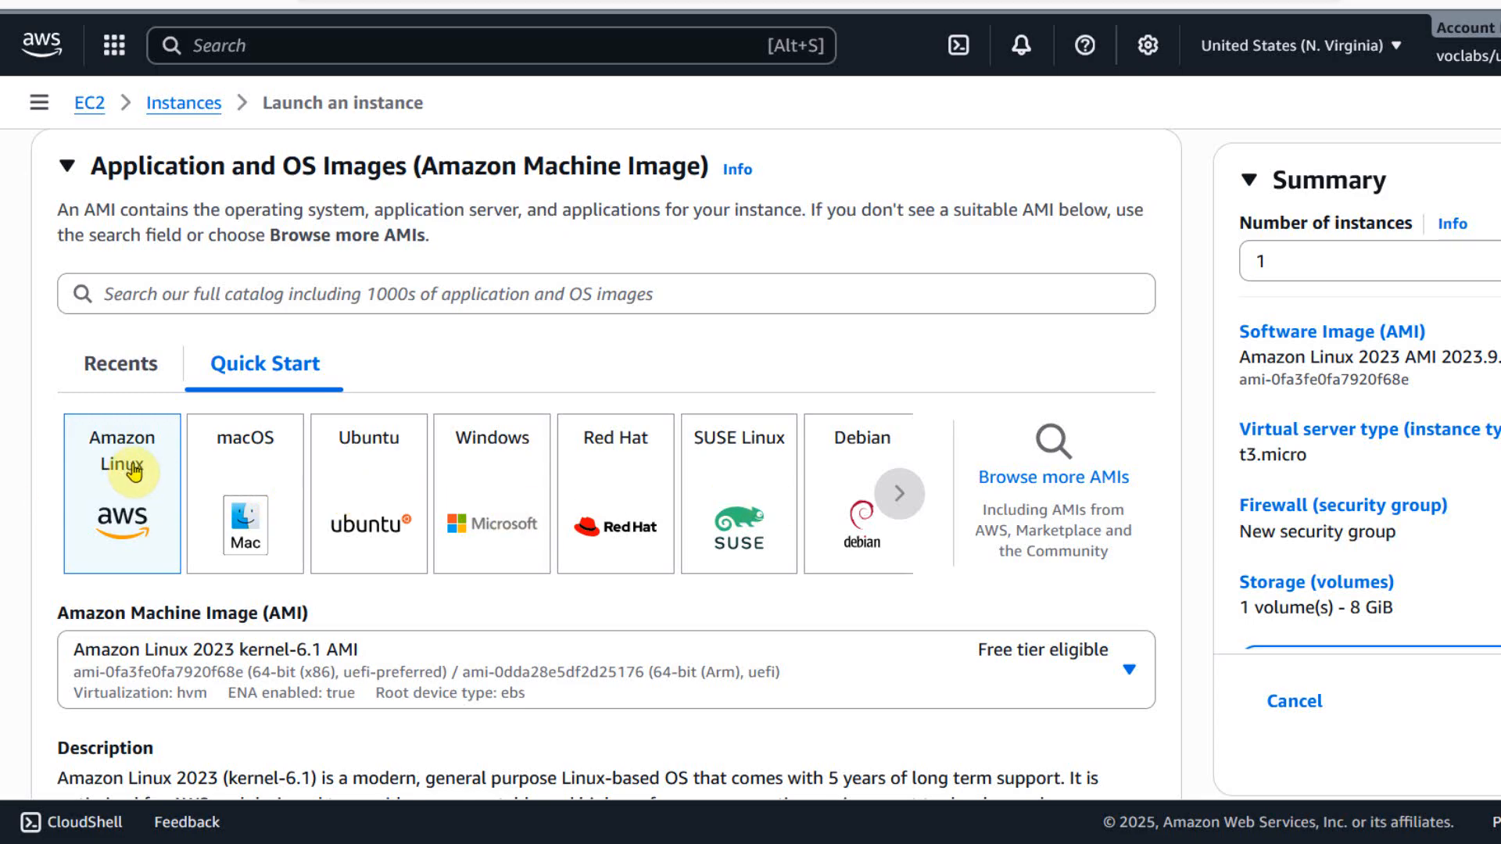
scroll(135, 469, down, 1)
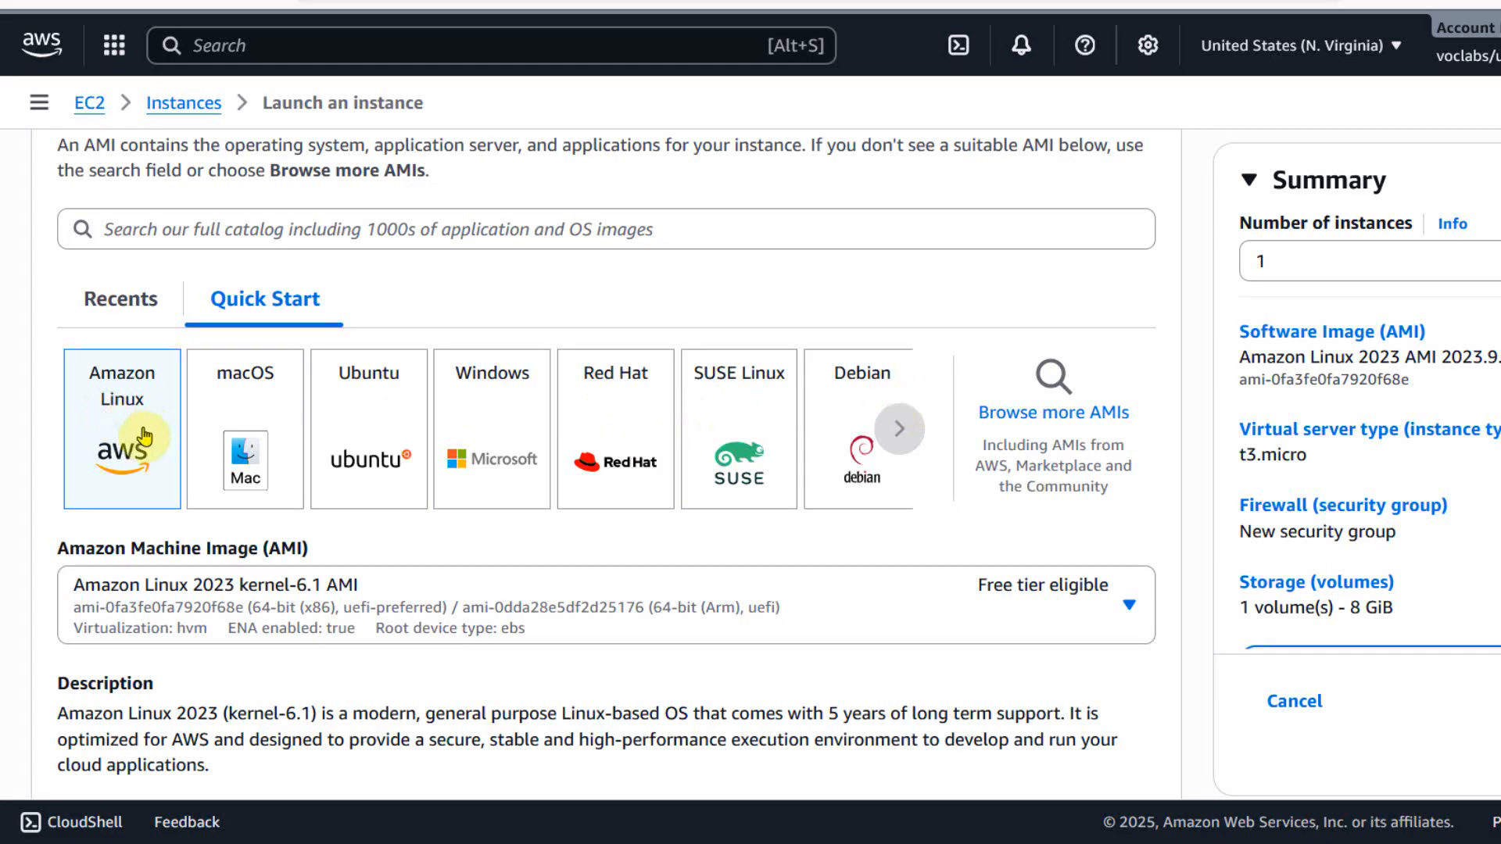
scroll(128, 422, down, 2)
scroll(129, 422, down, 3)
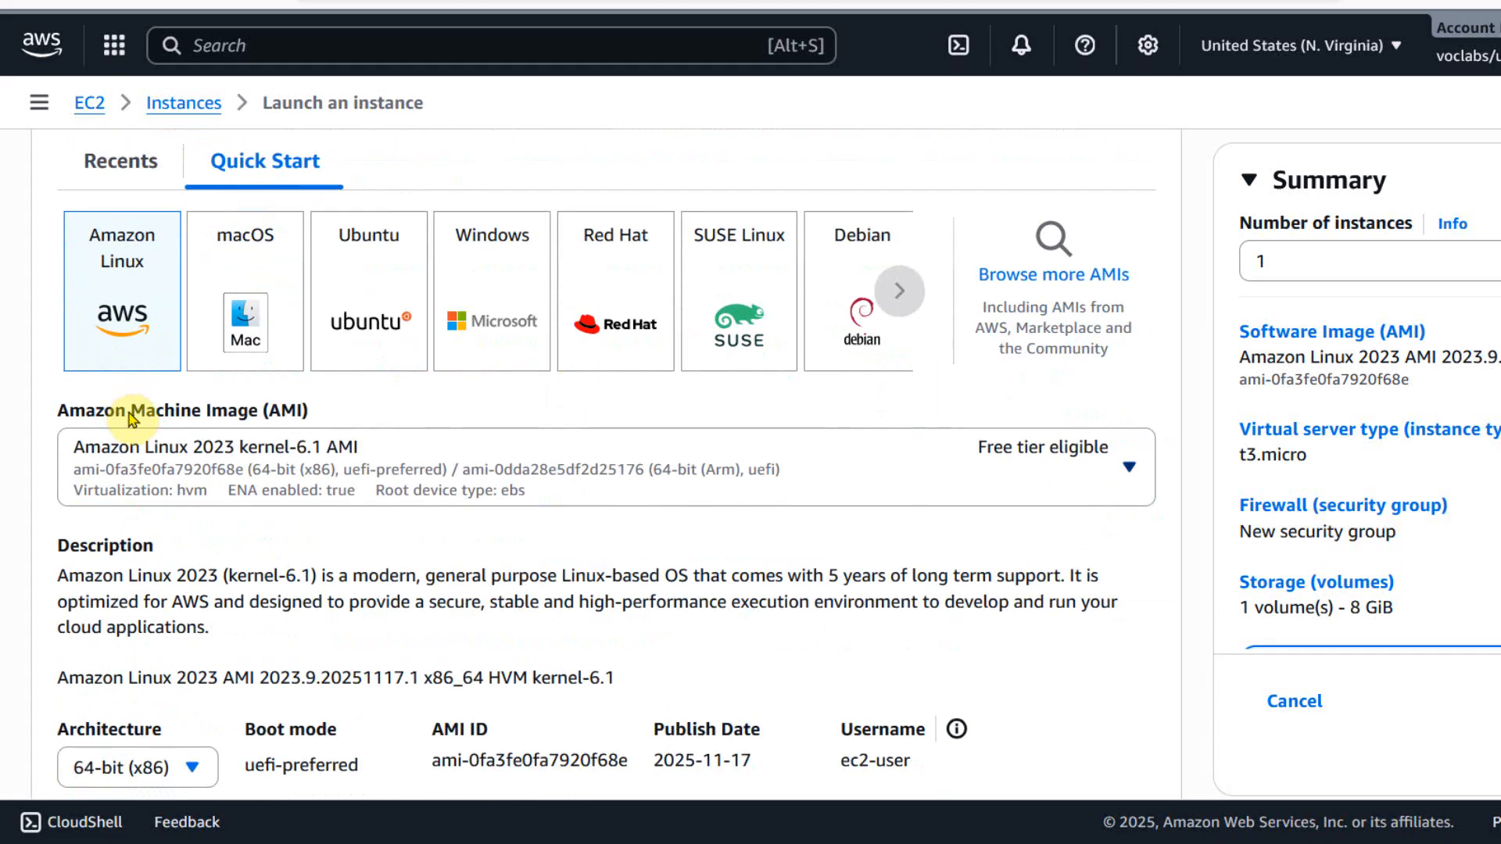
scroll(270, 390, down, 2)
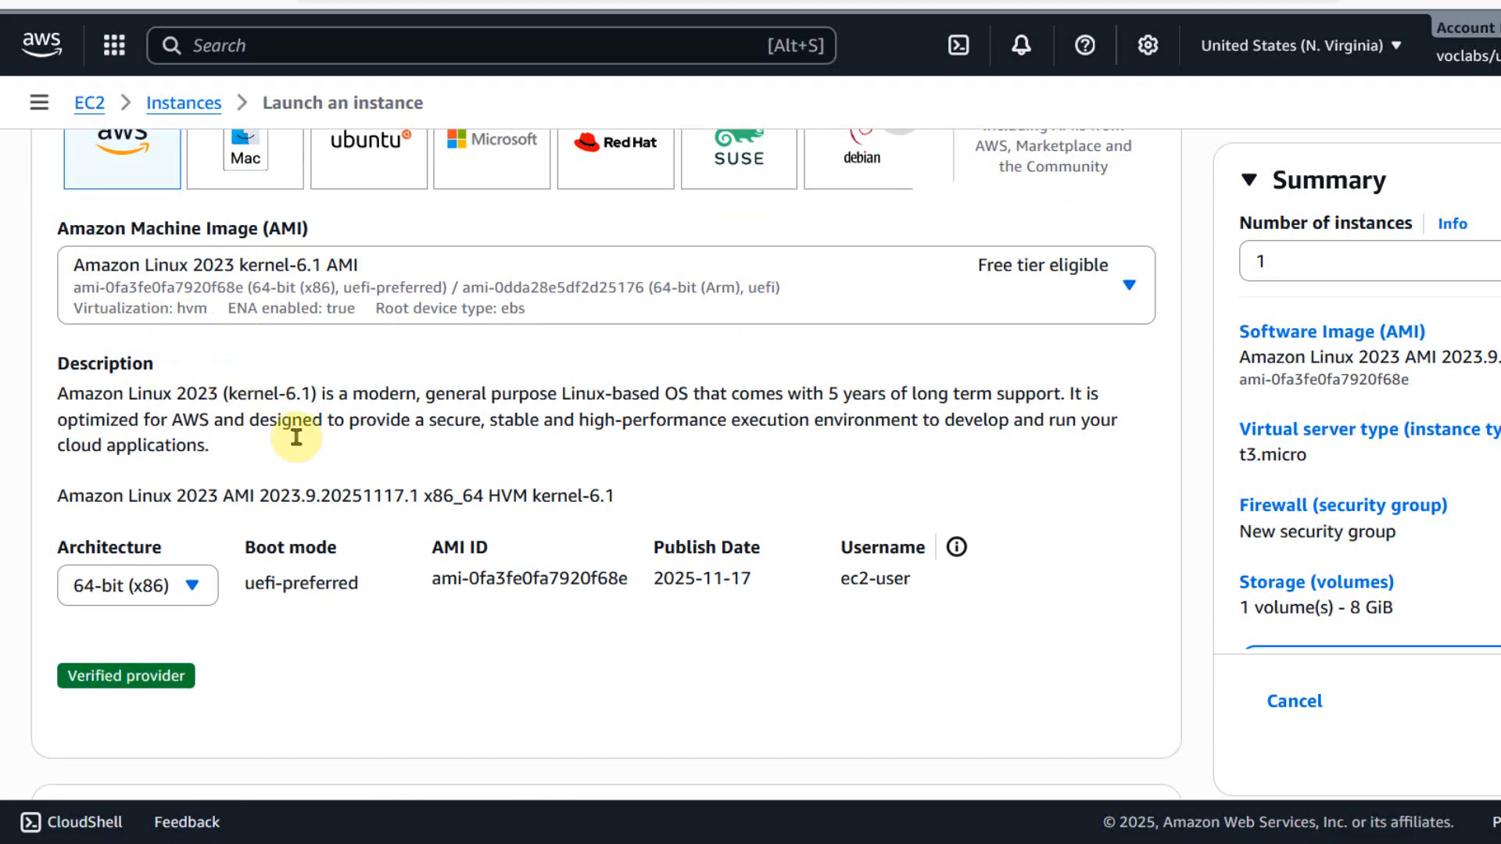
scroll(295, 359, down, 10)
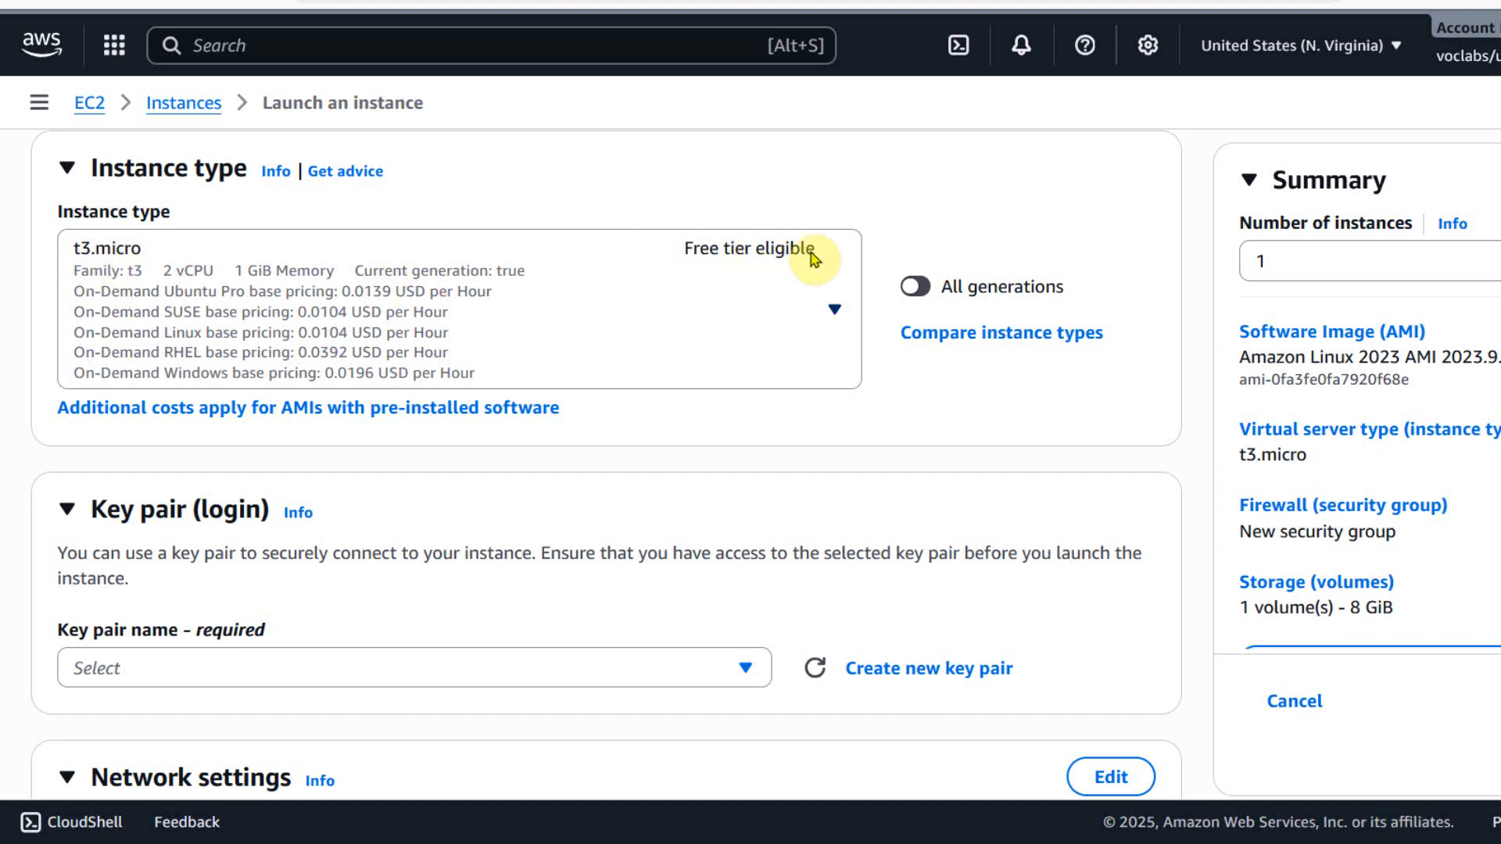
scroll(438, 449, down, 2)
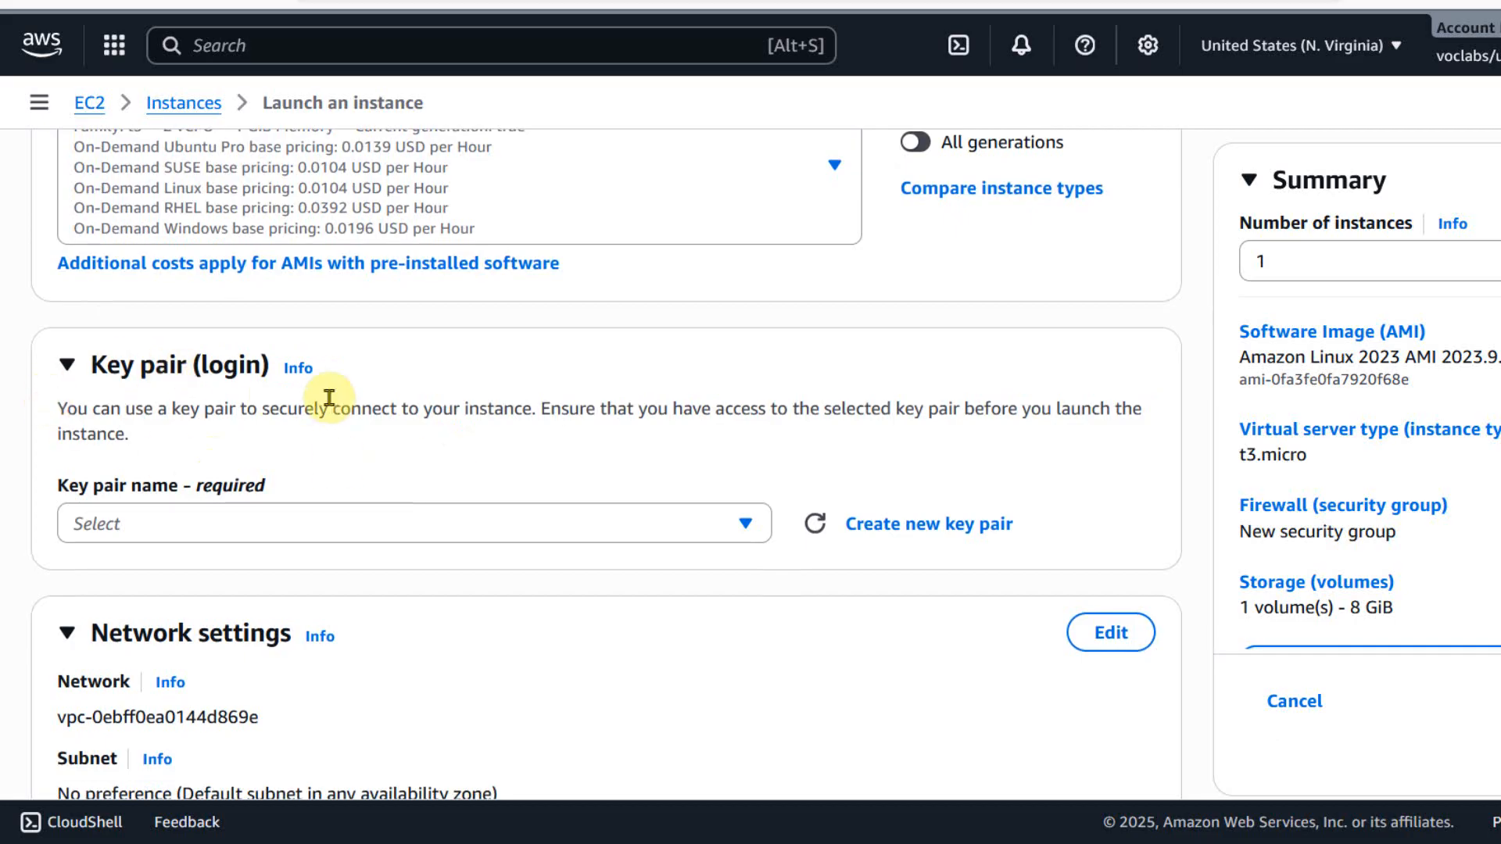
Create a new key pair for the instance named ddz-linux, with type ED25519 and the .pem private key format.
scroll(329, 395, down, 2)
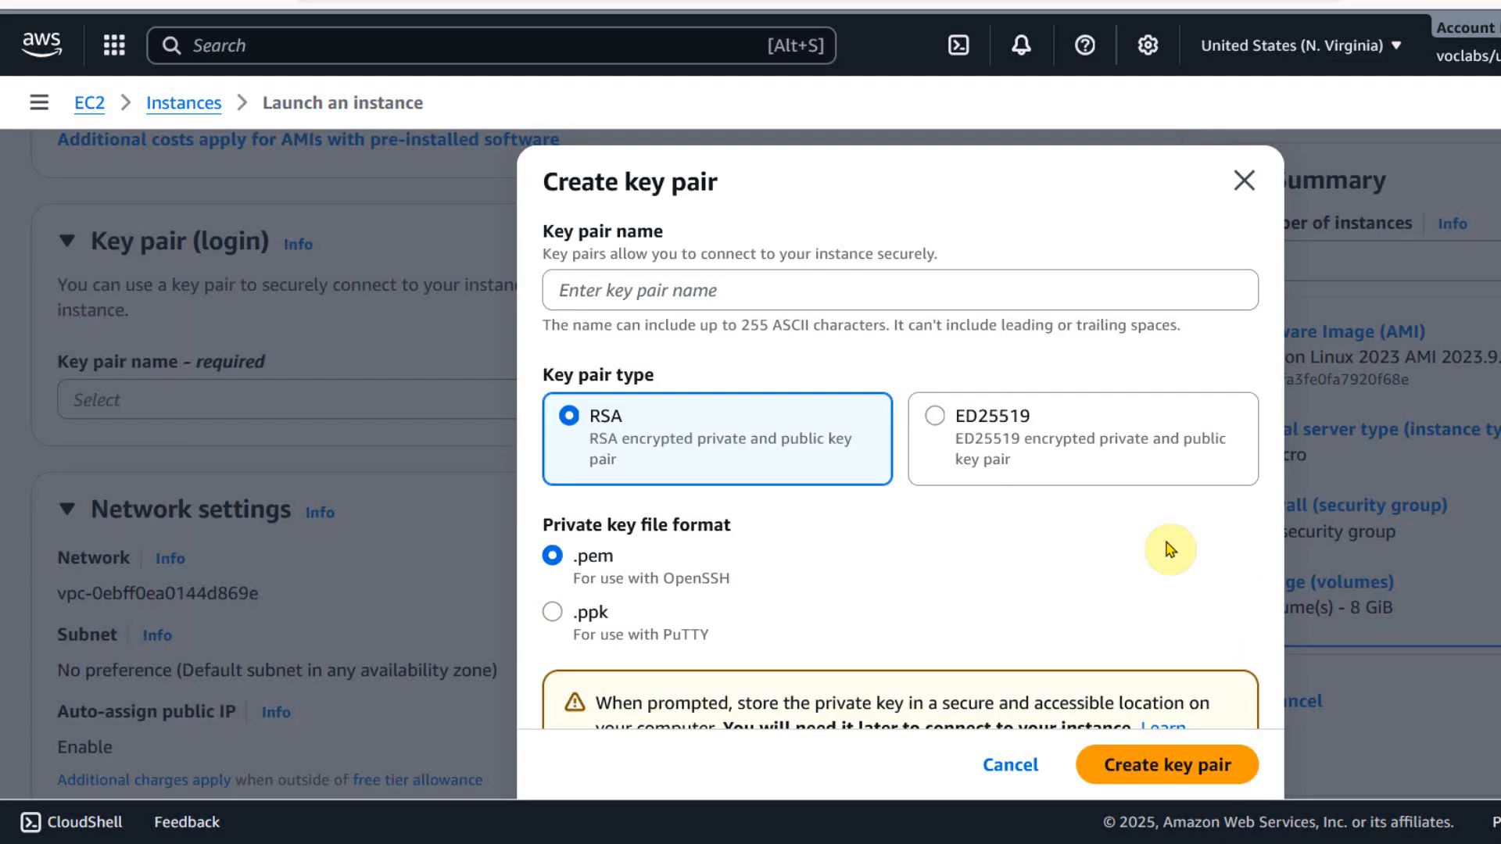
click(687, 291)
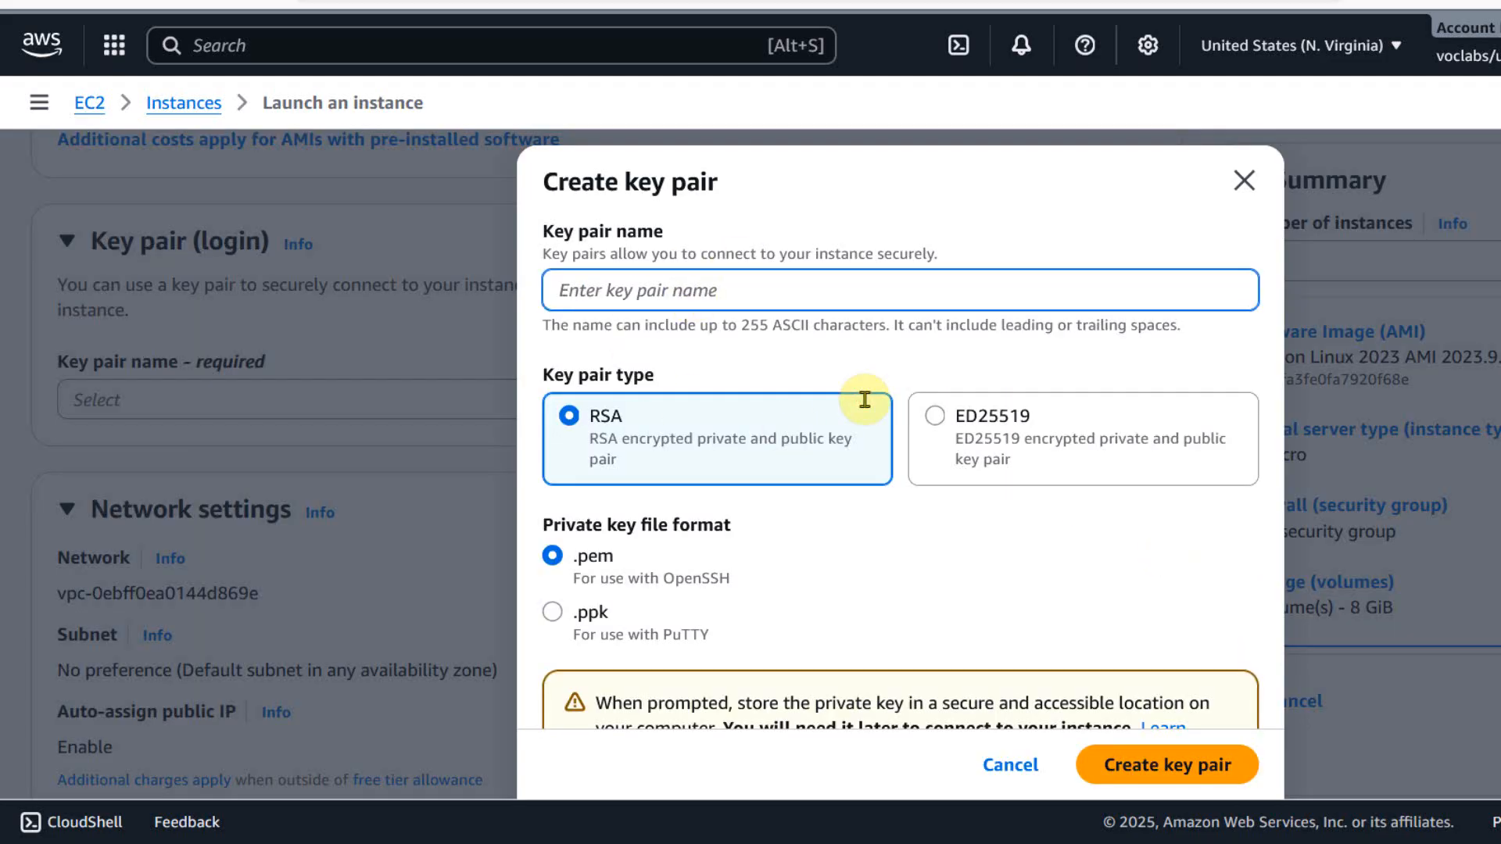
text(ddz-linux)
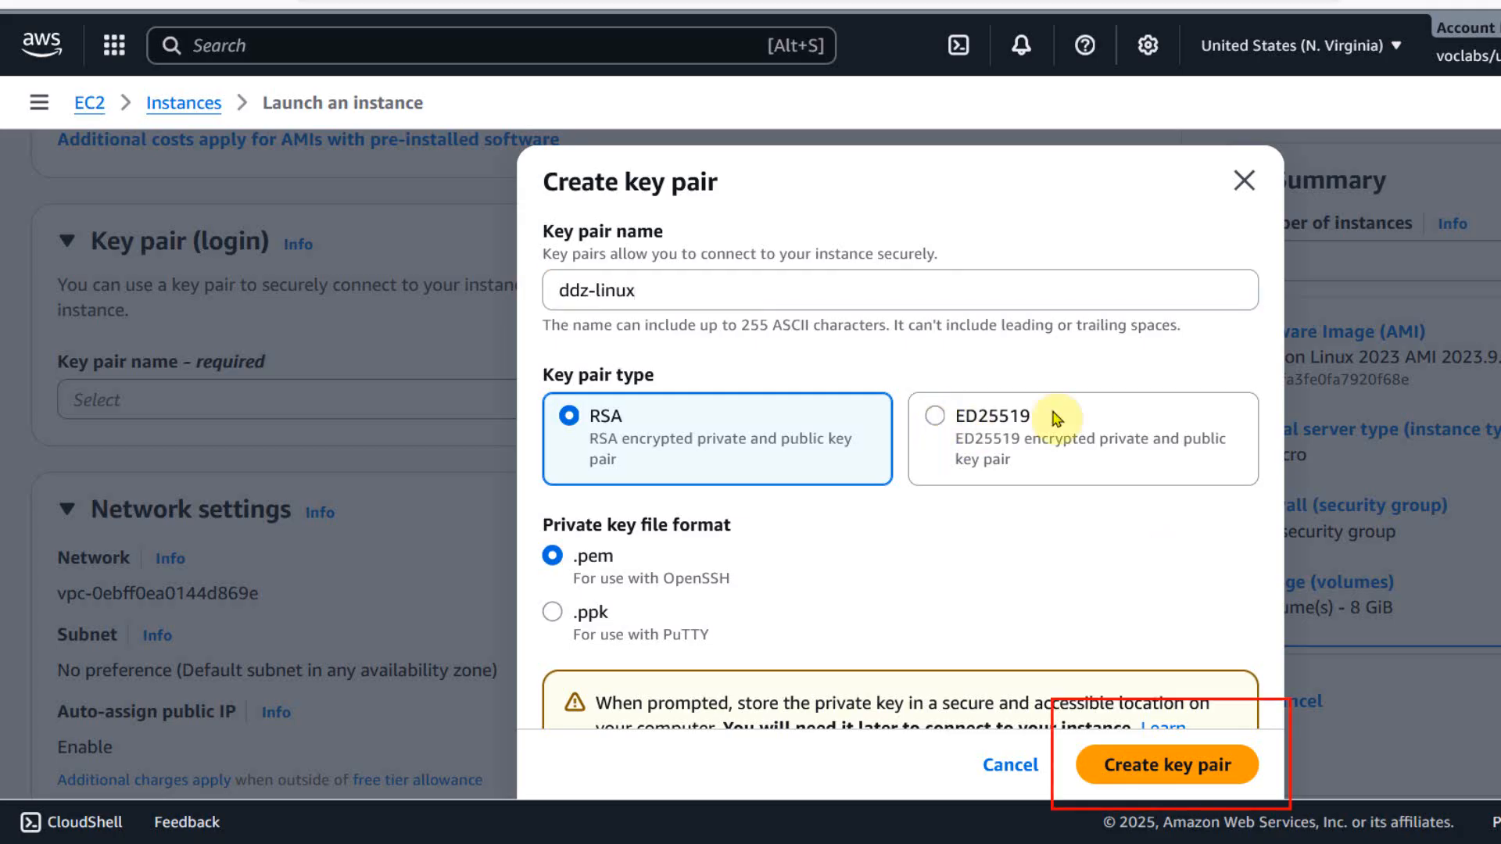
click(934, 418)
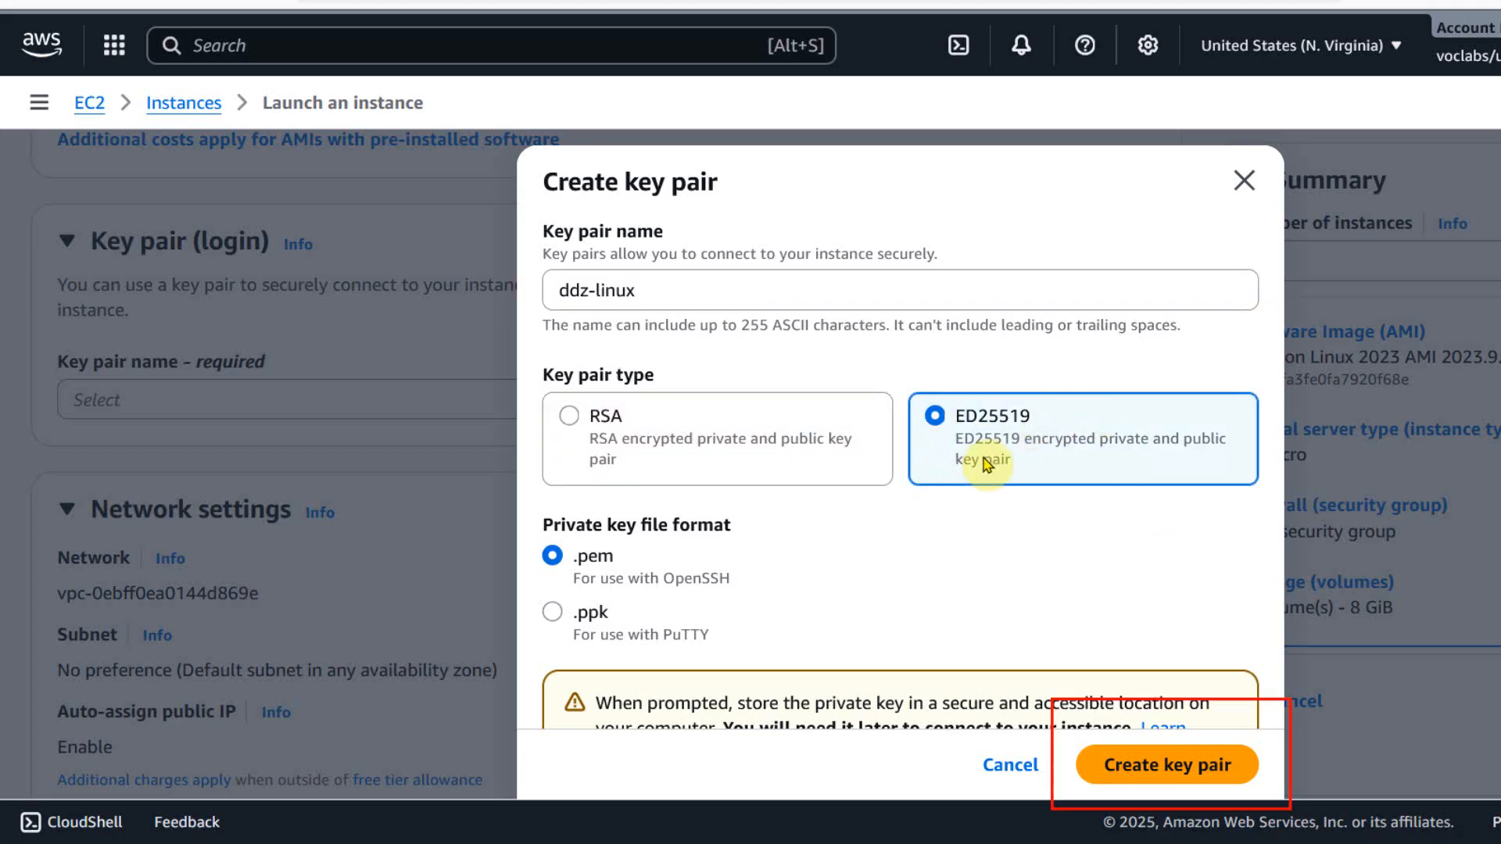
scroll(993, 460, down, 1)
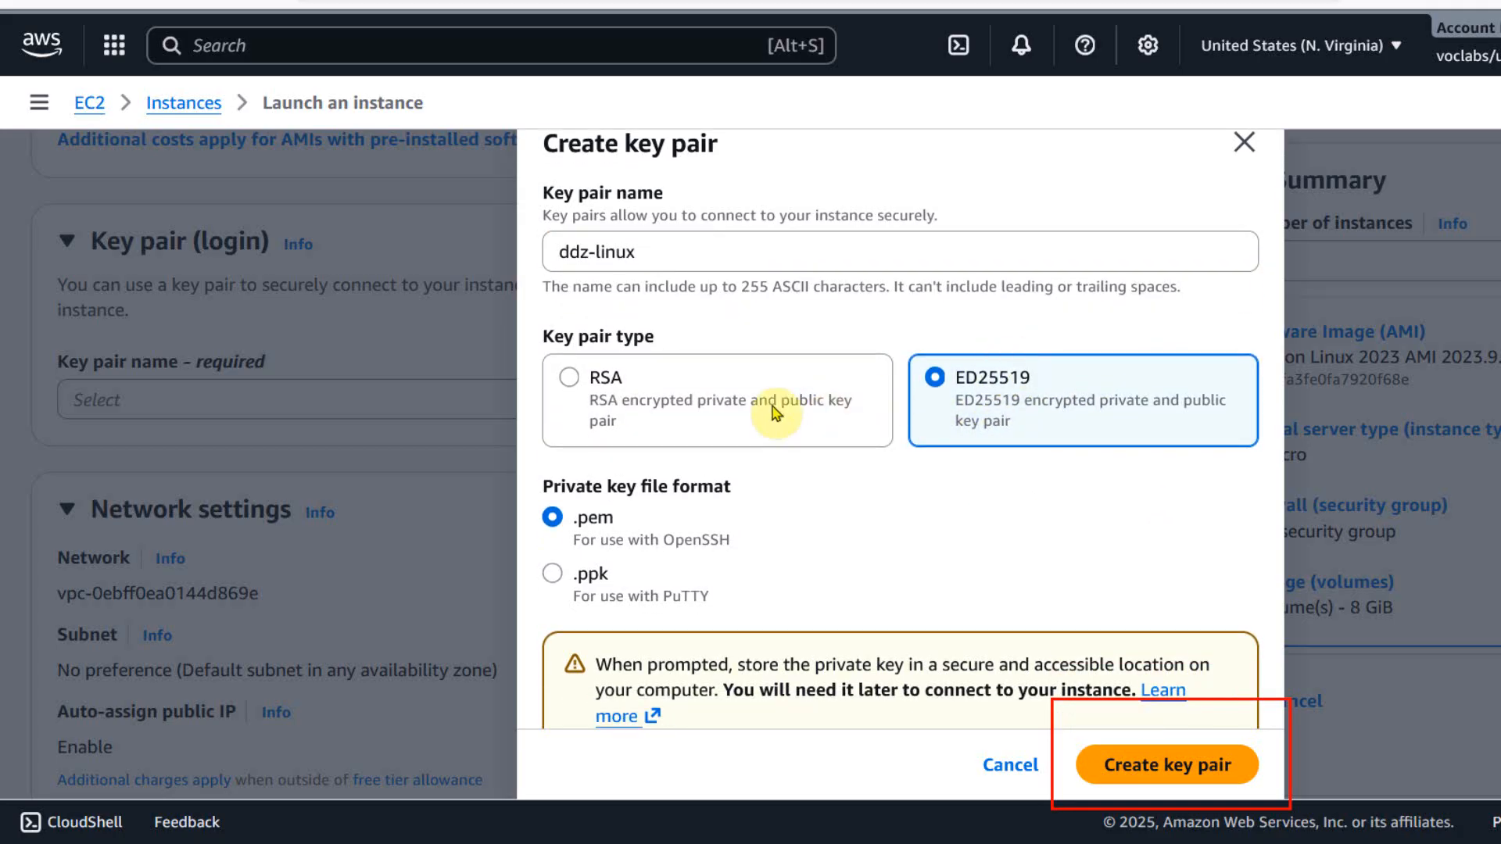
scroll(805, 422, down, 1)
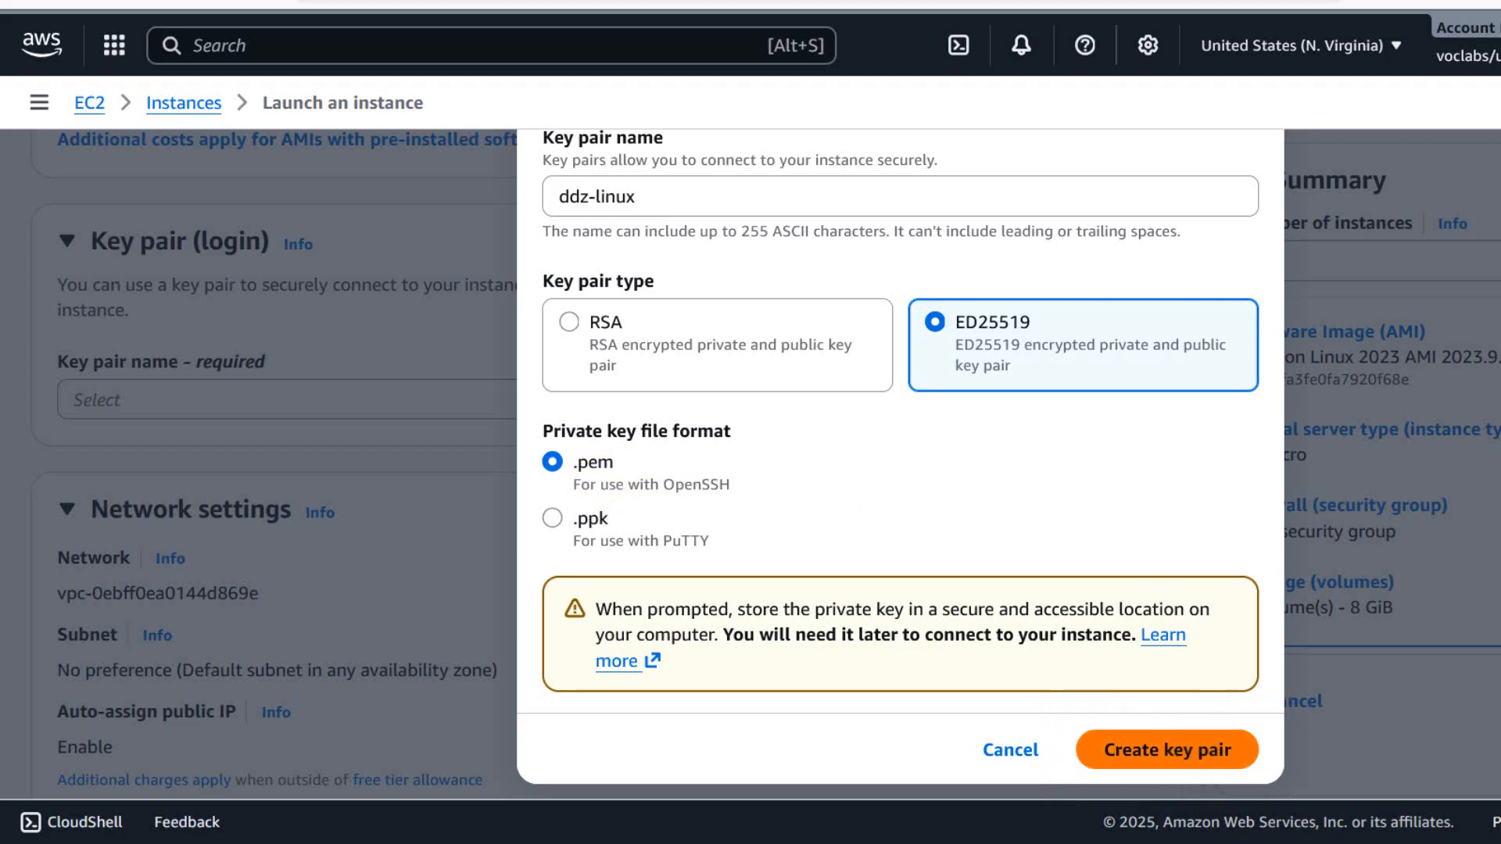
click(1167, 749)
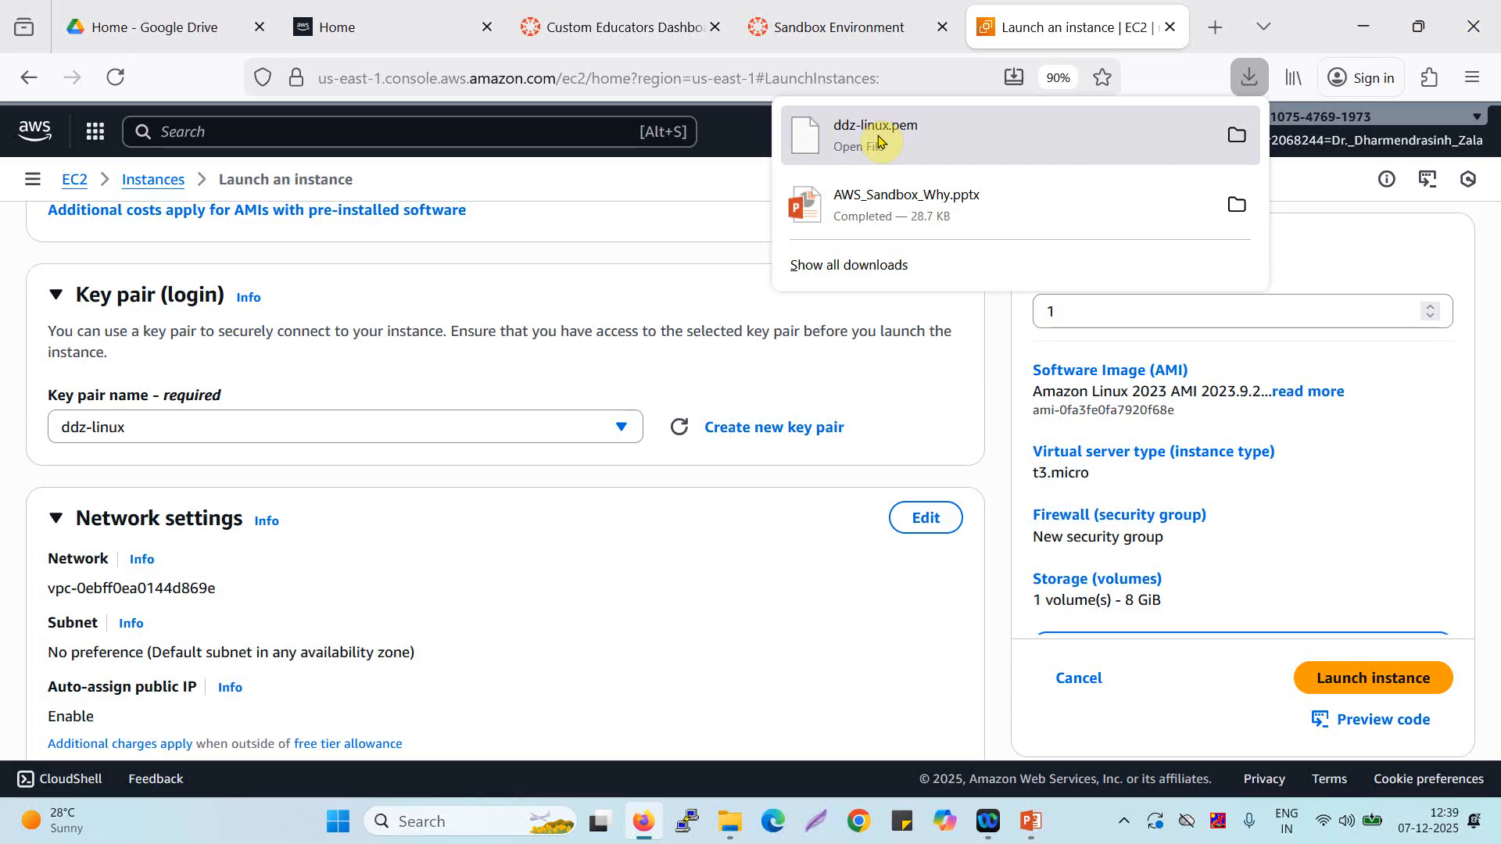
Launch the instance with the default network, security group and storage settings, and return to the instances list.
scroll(623, 694, down, 4)
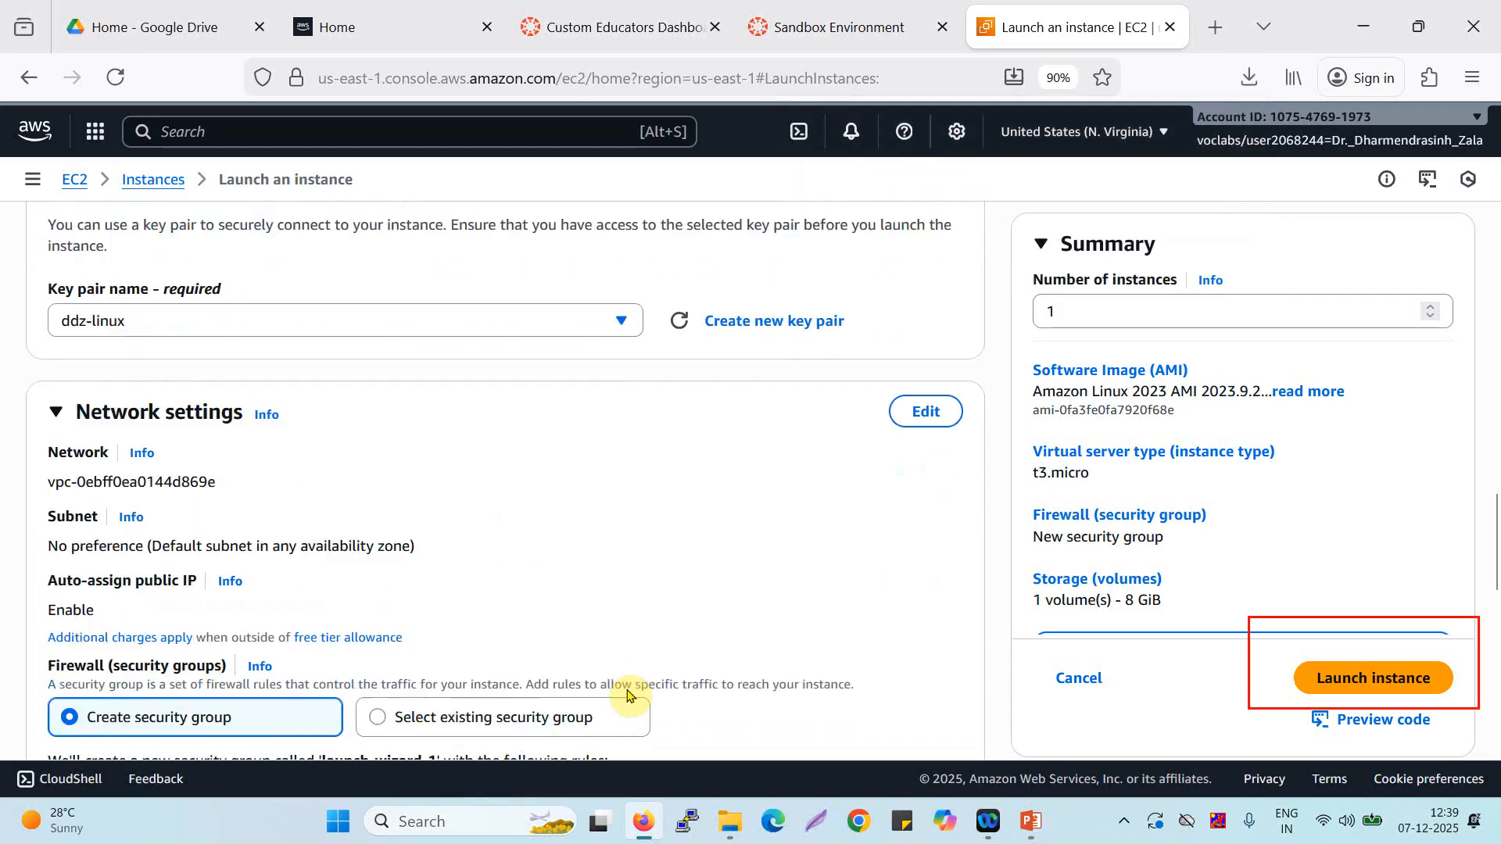
scroll(680, 442, down, 3)
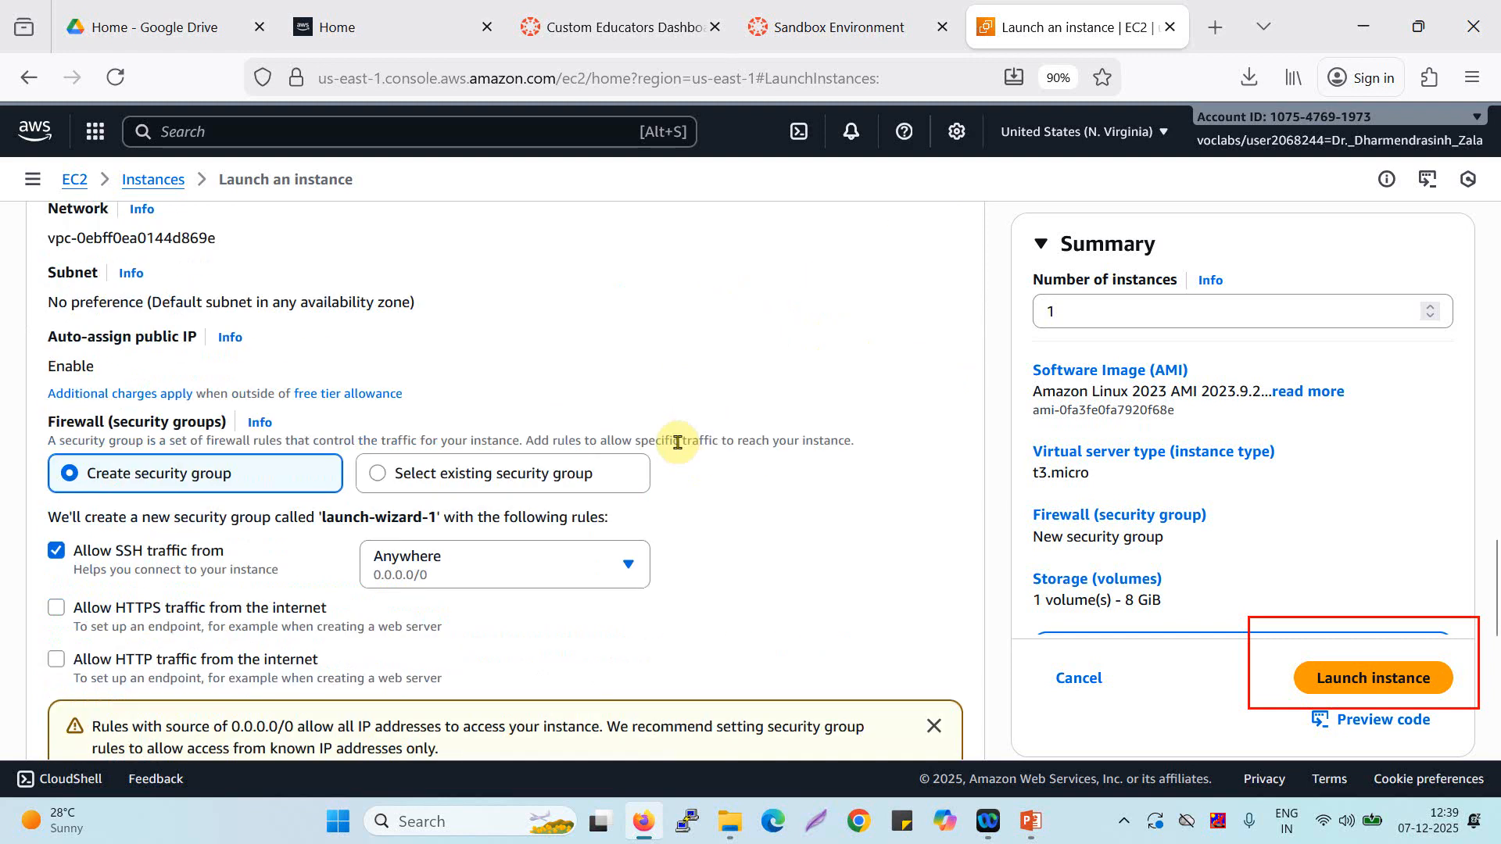
scroll(455, 352, down, 1)
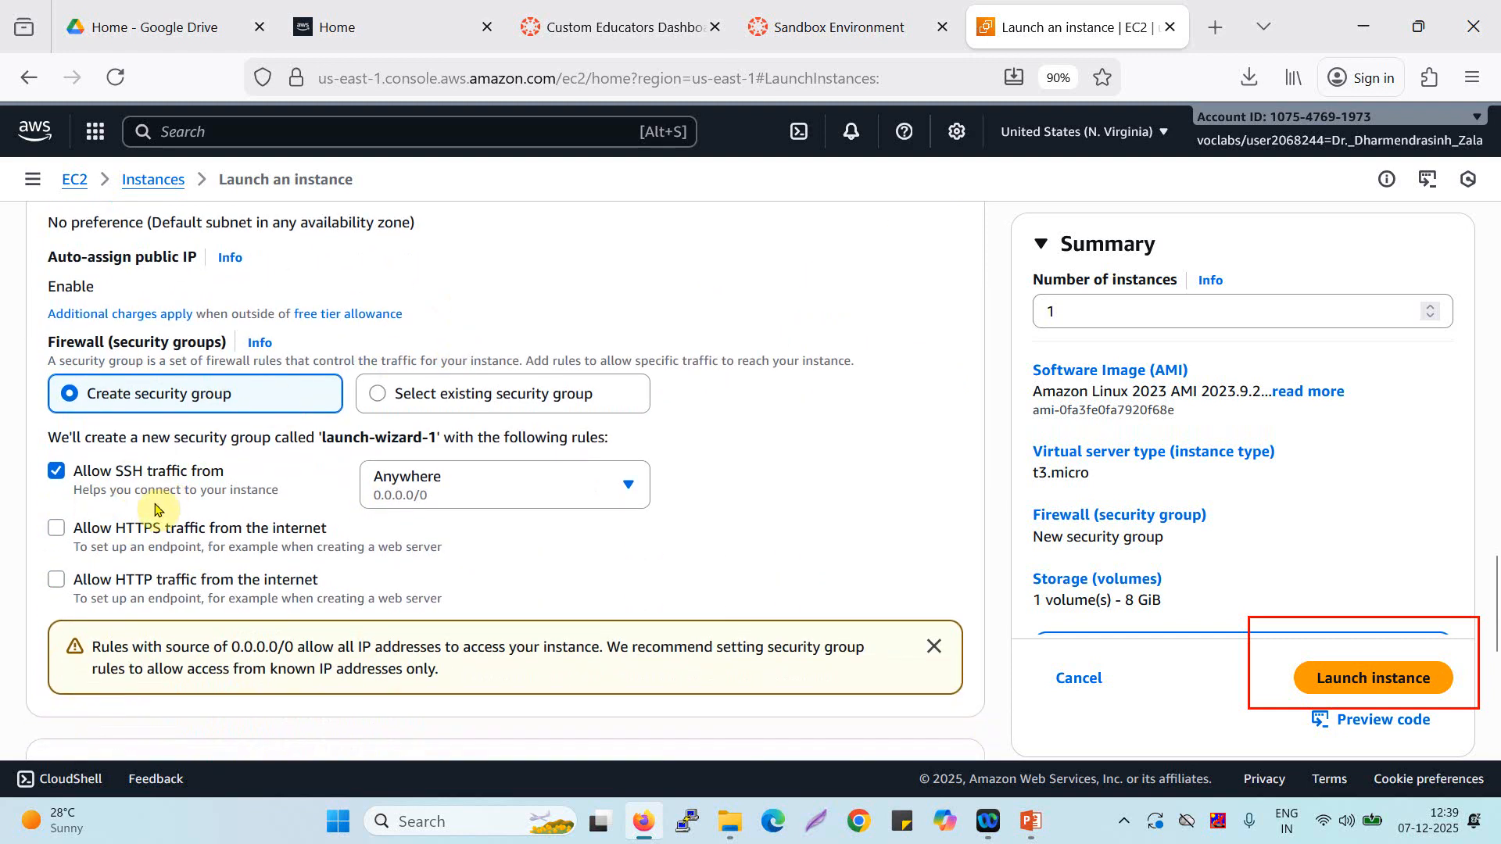
scroll(127, 488, down, 1)
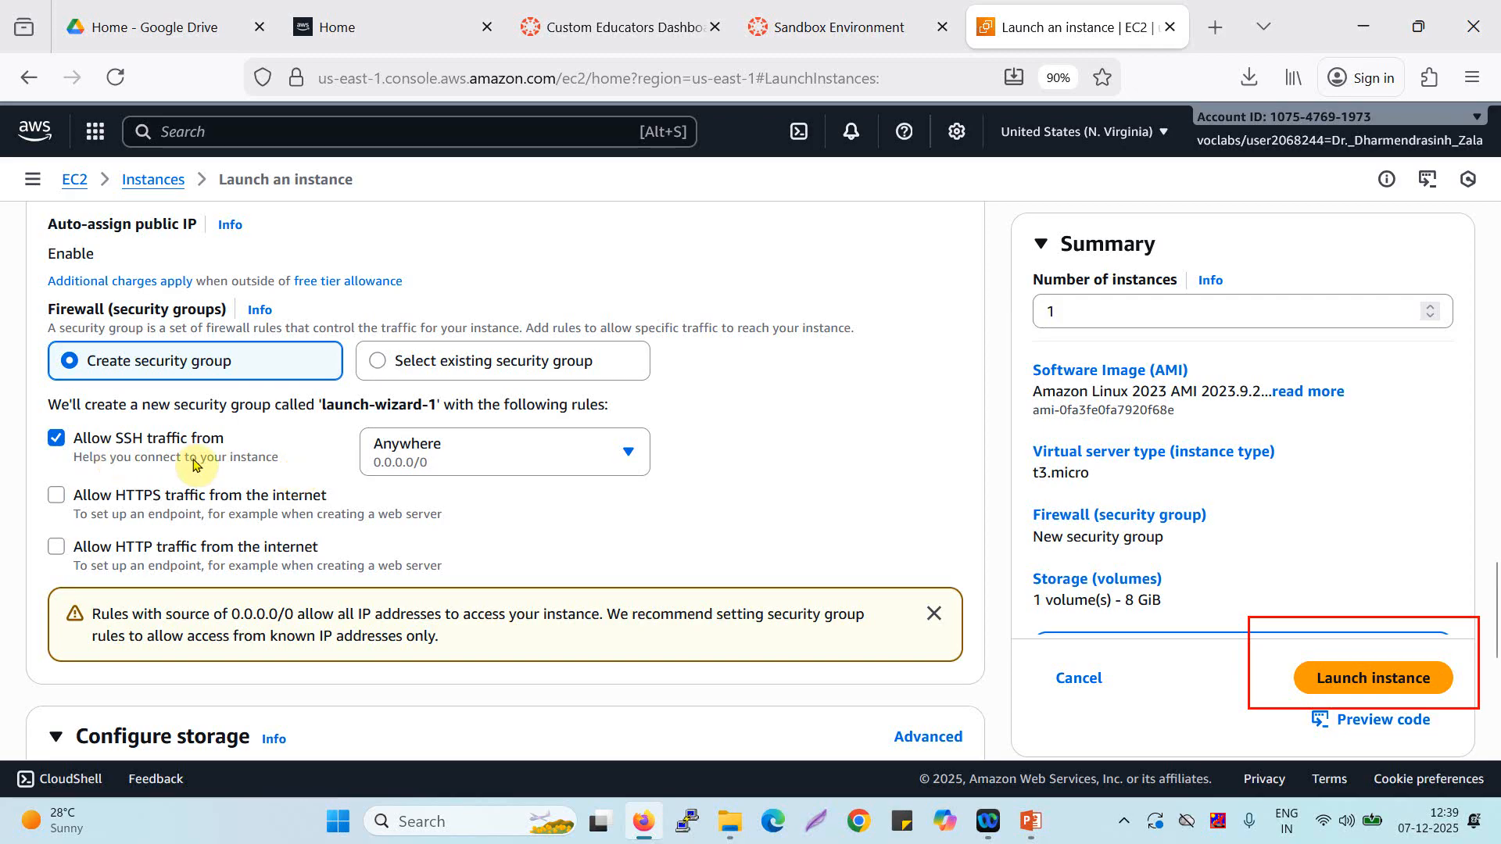
scroll(195, 465, down, 2)
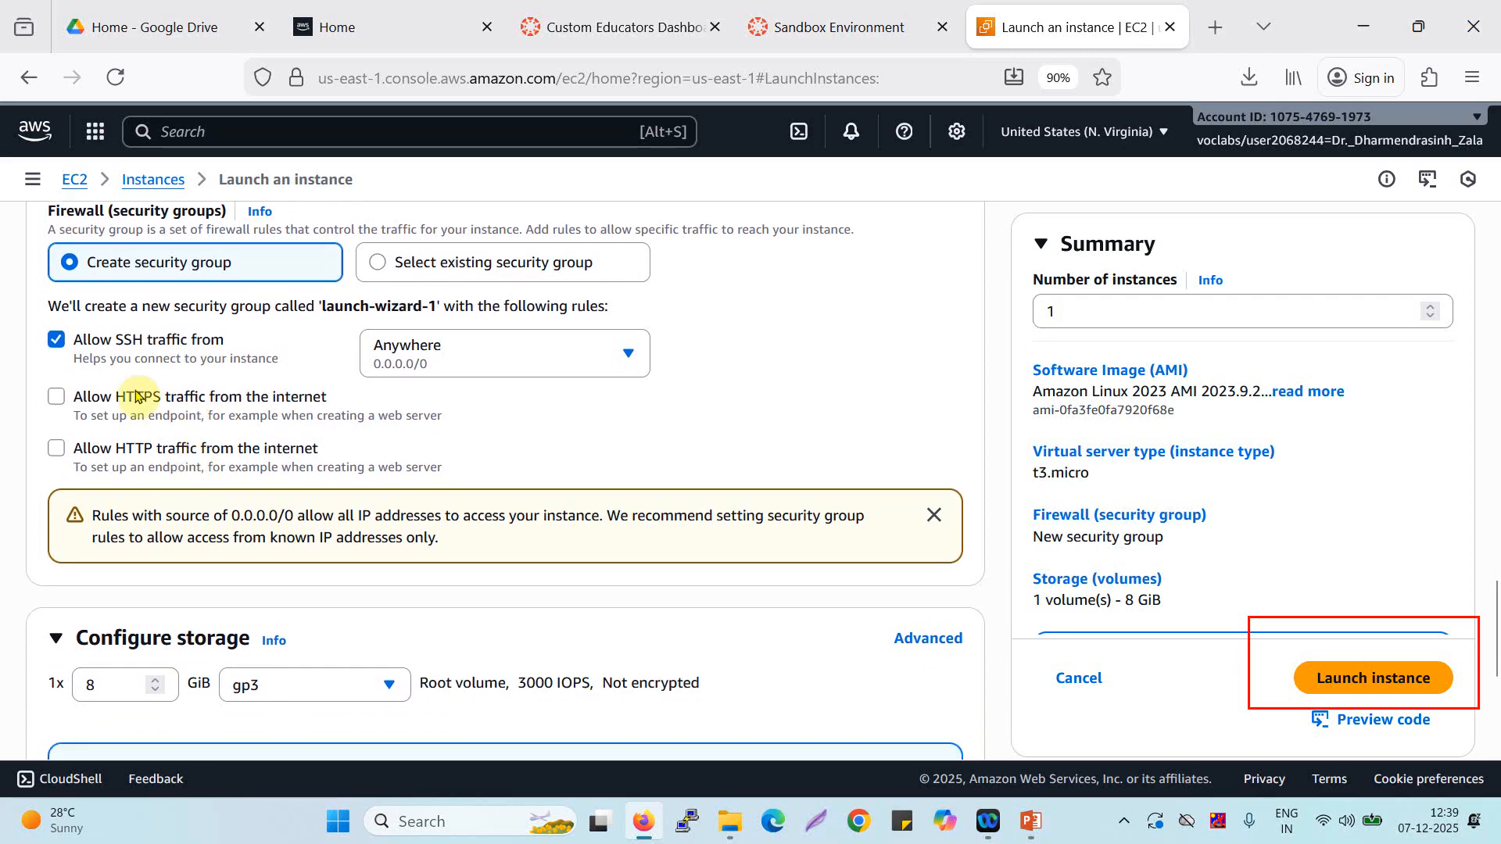
scroll(349, 429, down, 2)
scroll(349, 429, down, 4)
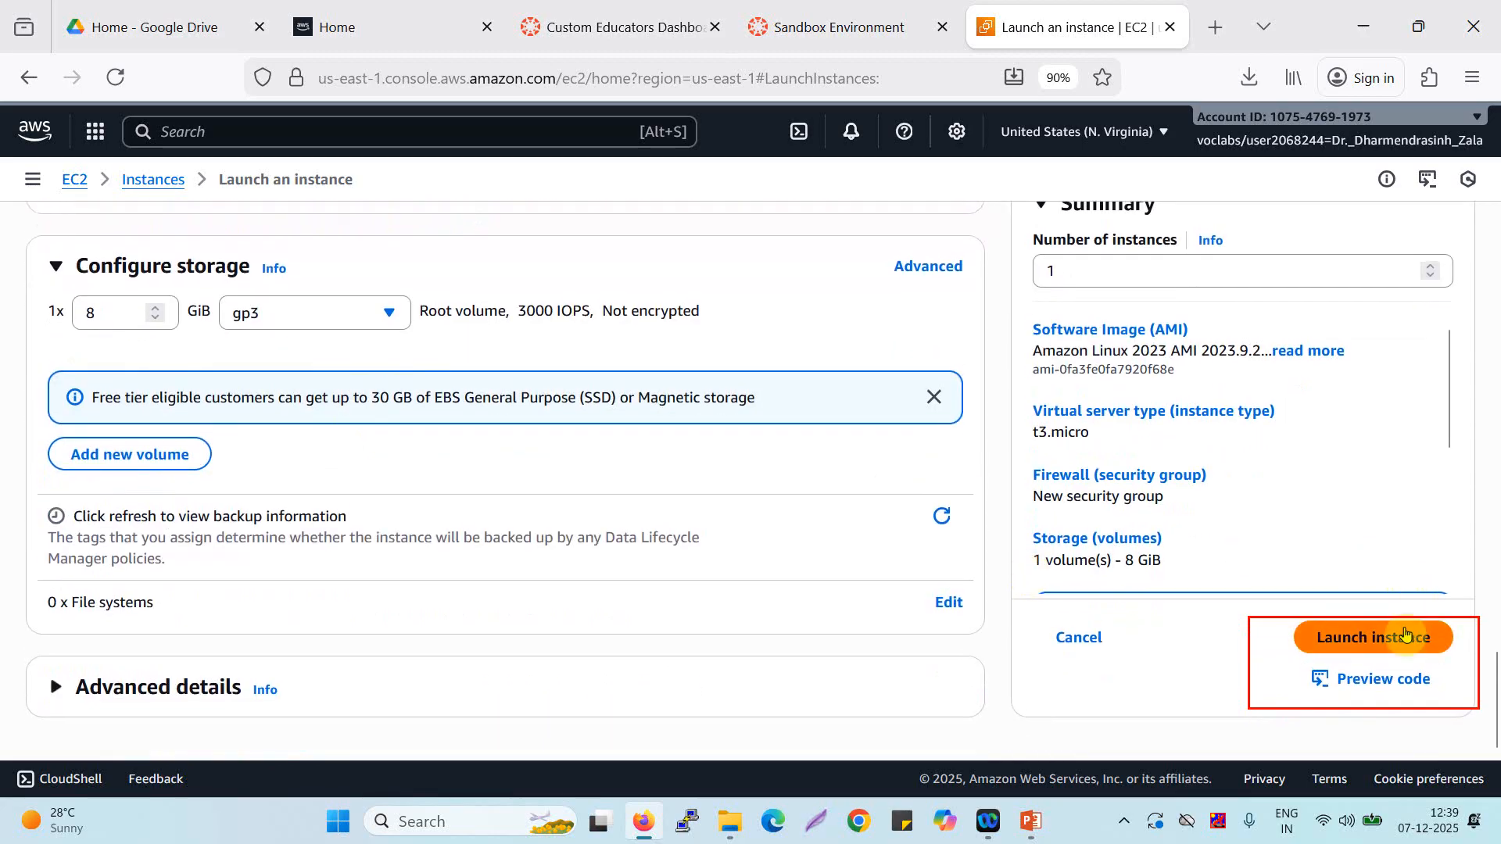
click(1373, 637)
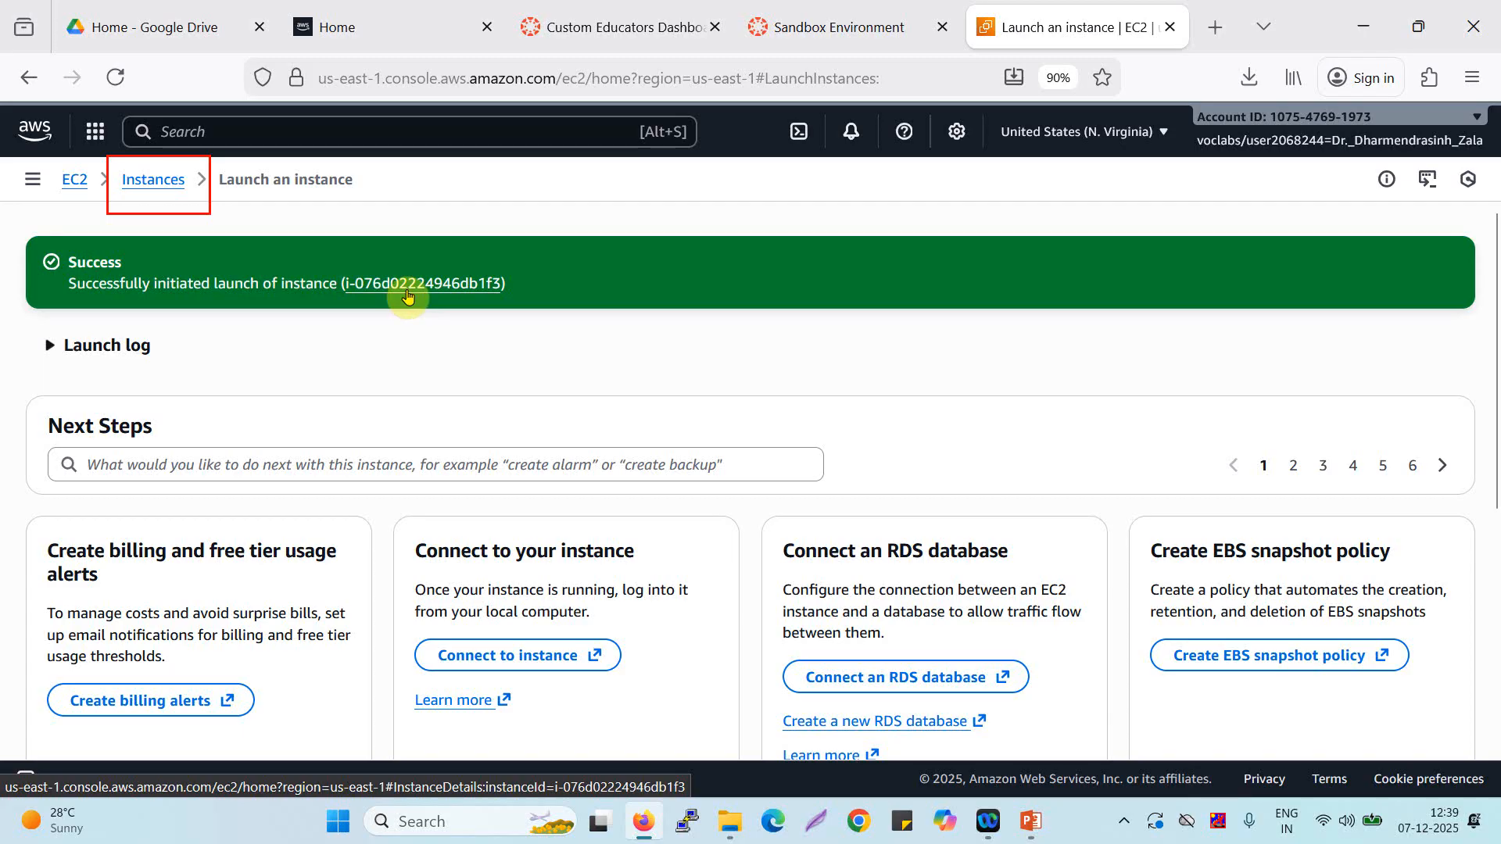
click(145, 181)
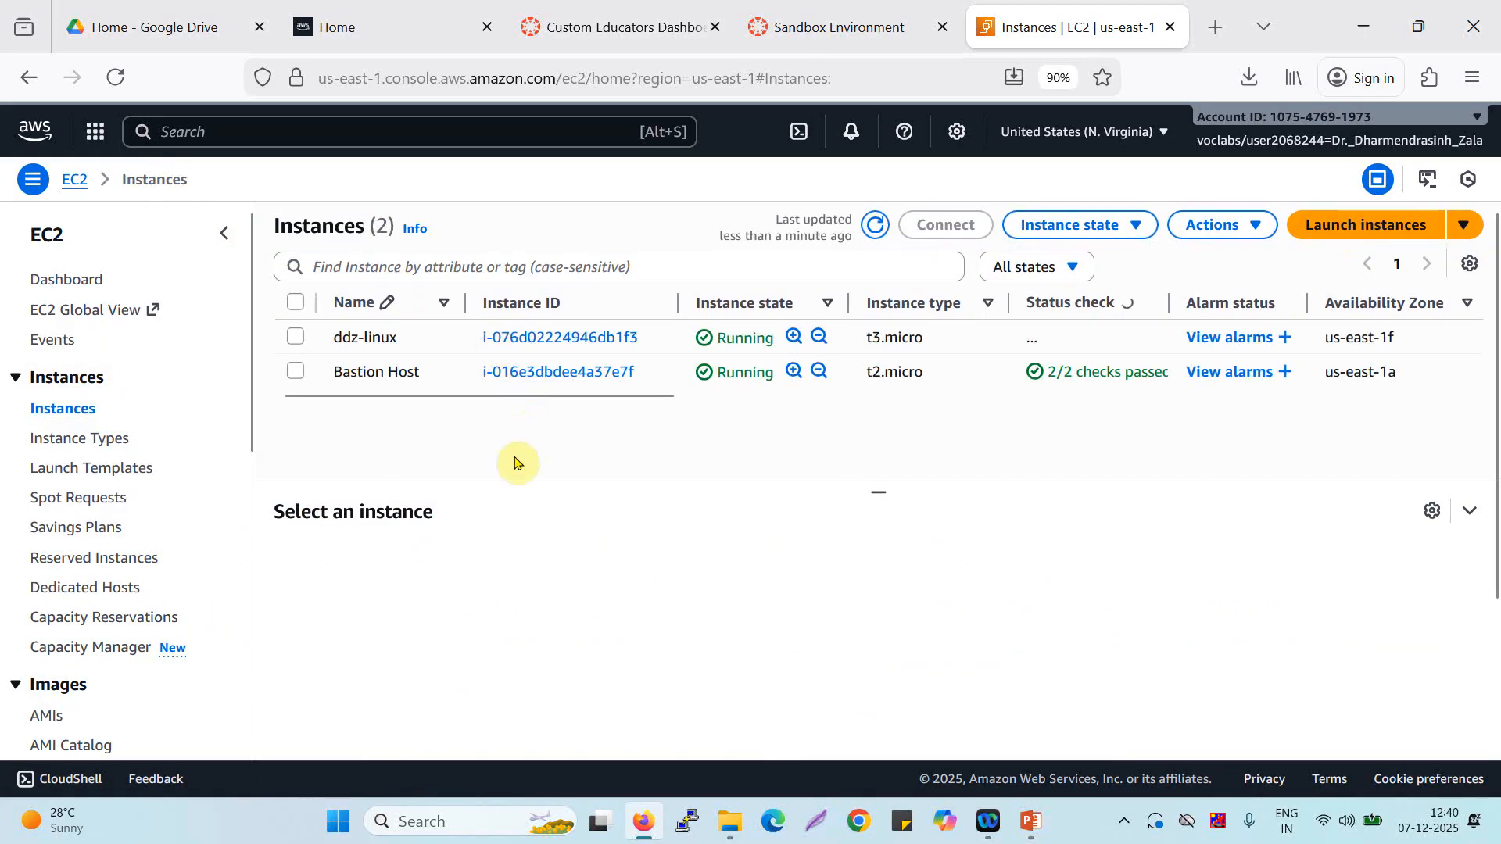
Select the ddz-linux instance, review its details summary and copy its public IPv4 address.
click(296, 340)
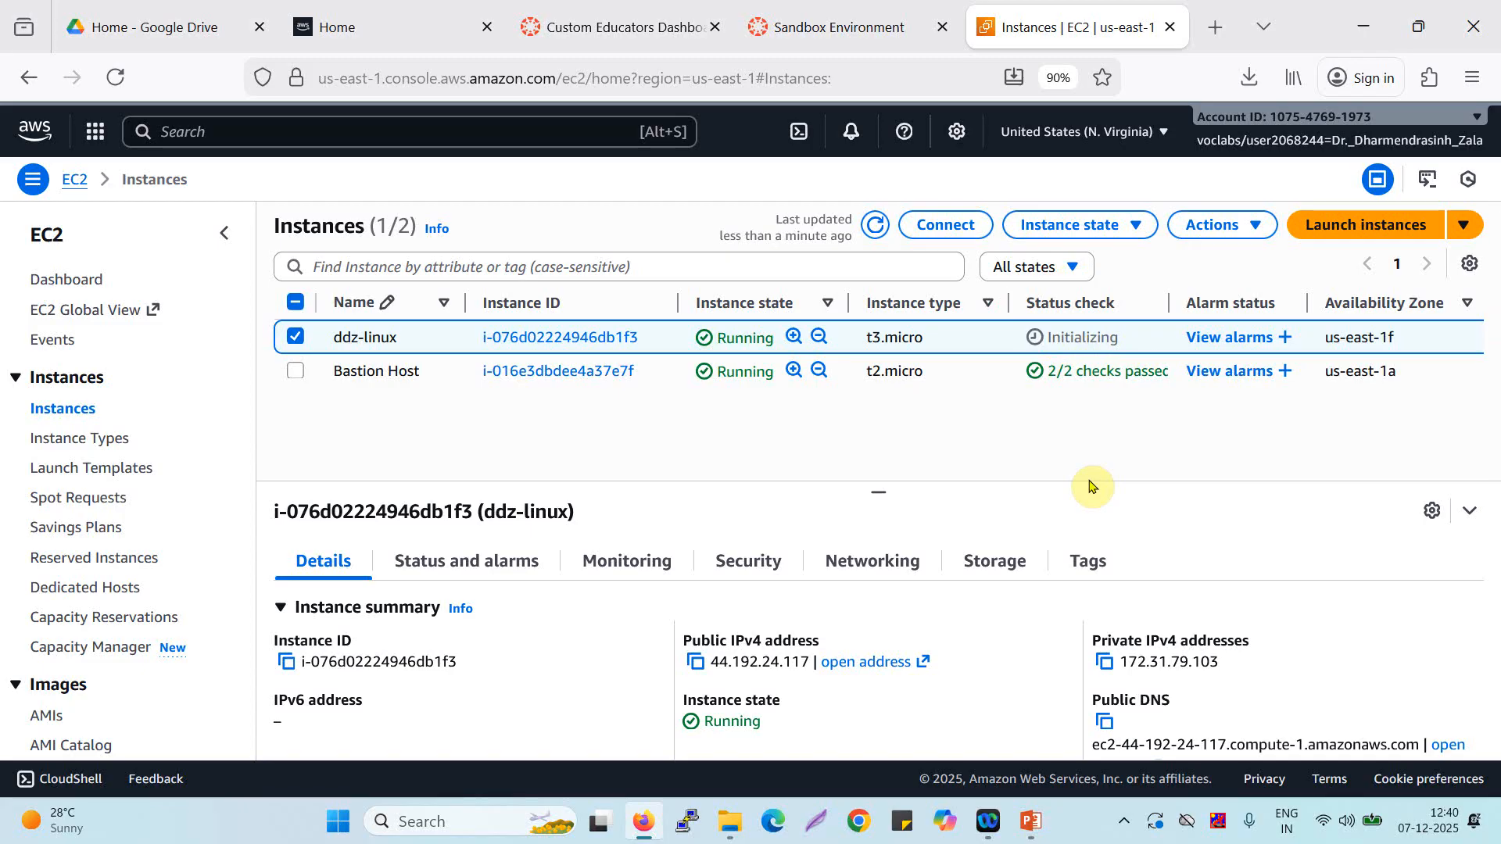
scroll(1092, 487, down, 4)
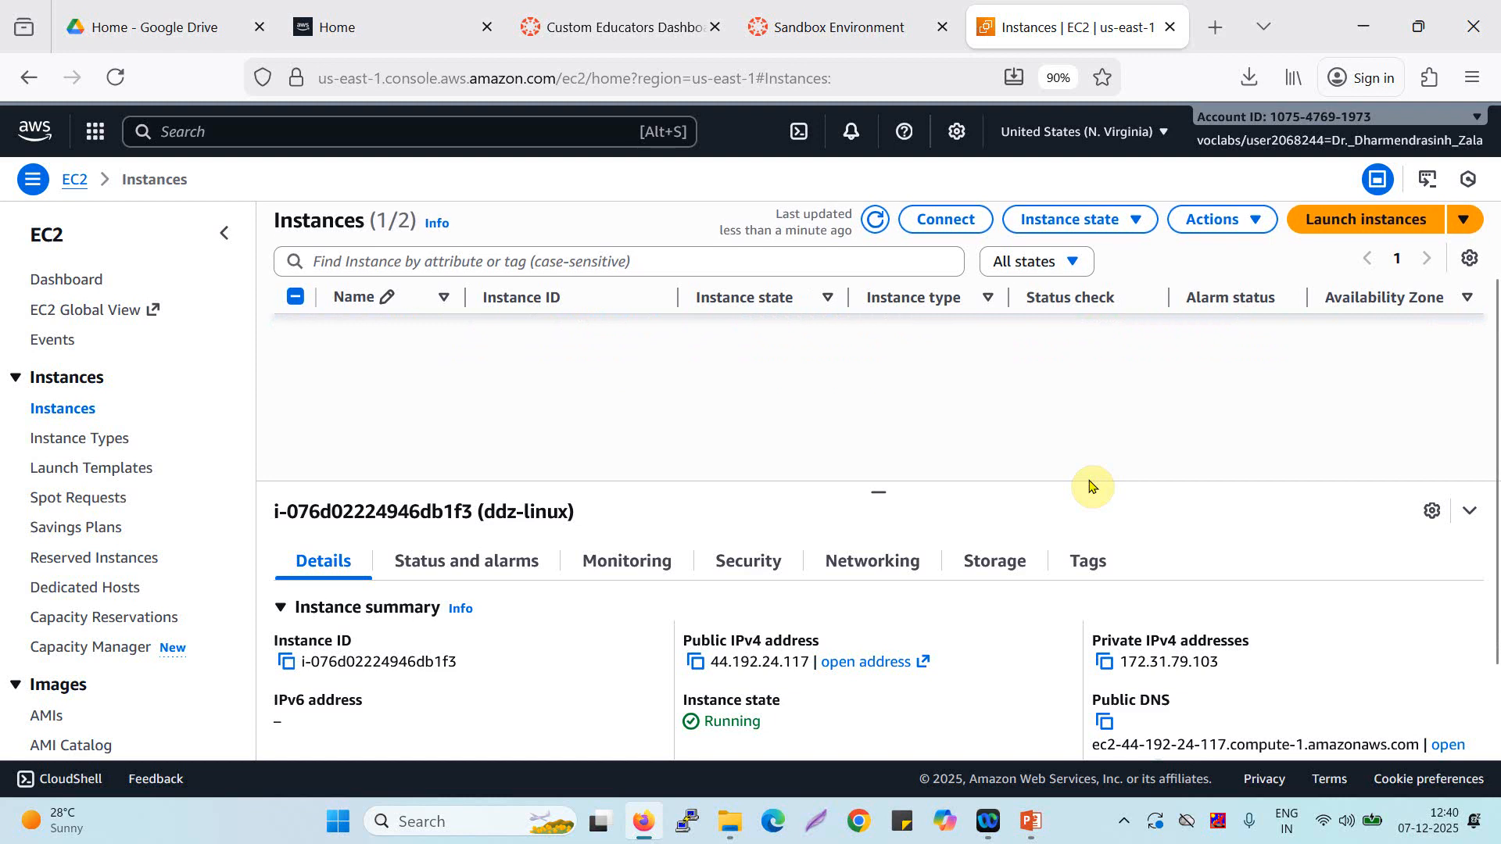
scroll(953, 536, down, 3)
scroll(953, 536, up, 3)
scroll(382, 619, down, 1)
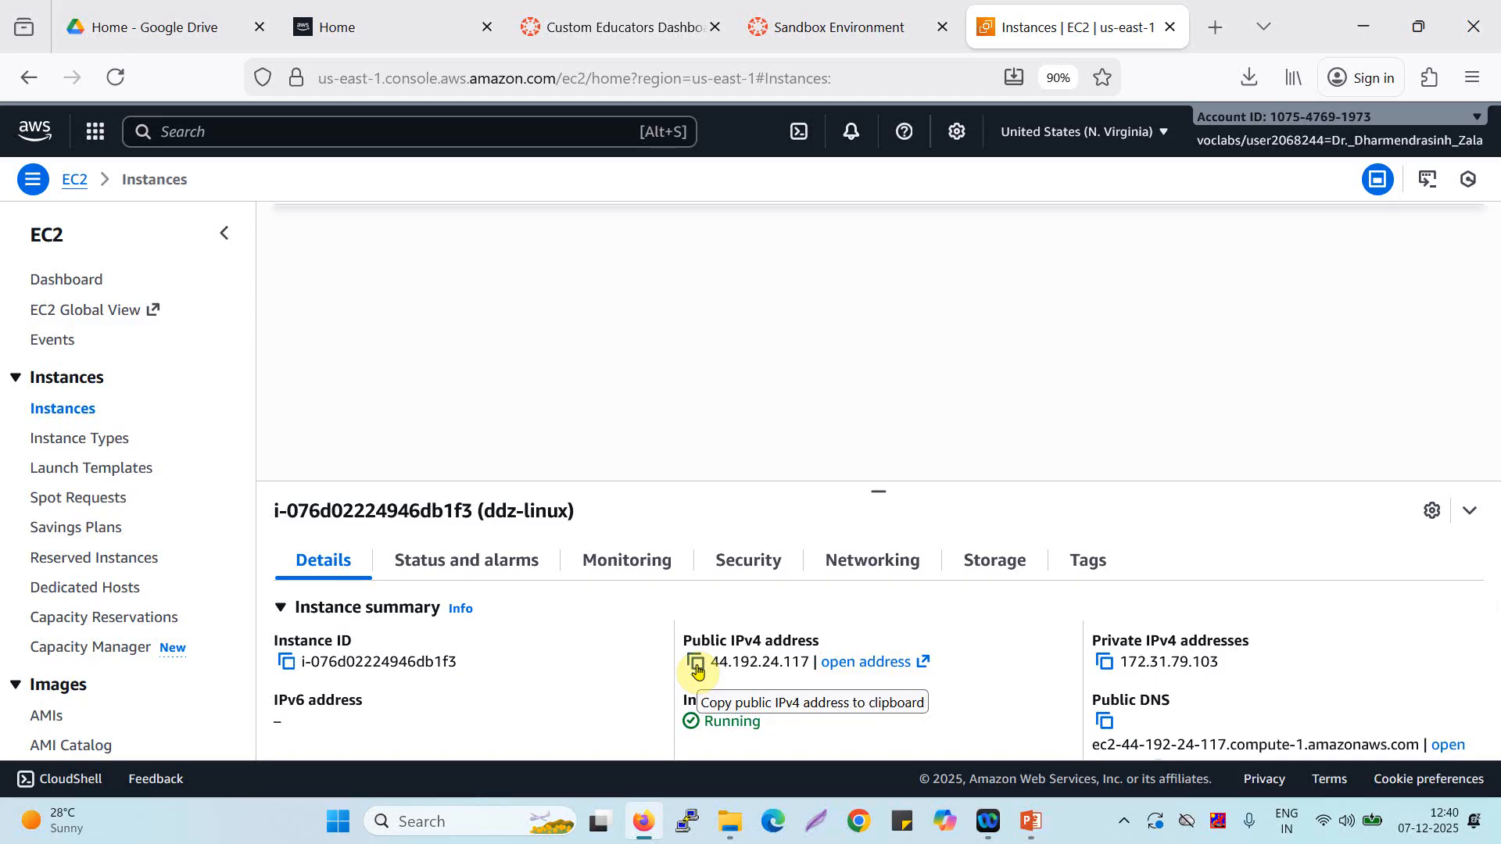
scroll(711, 428, up, 3)
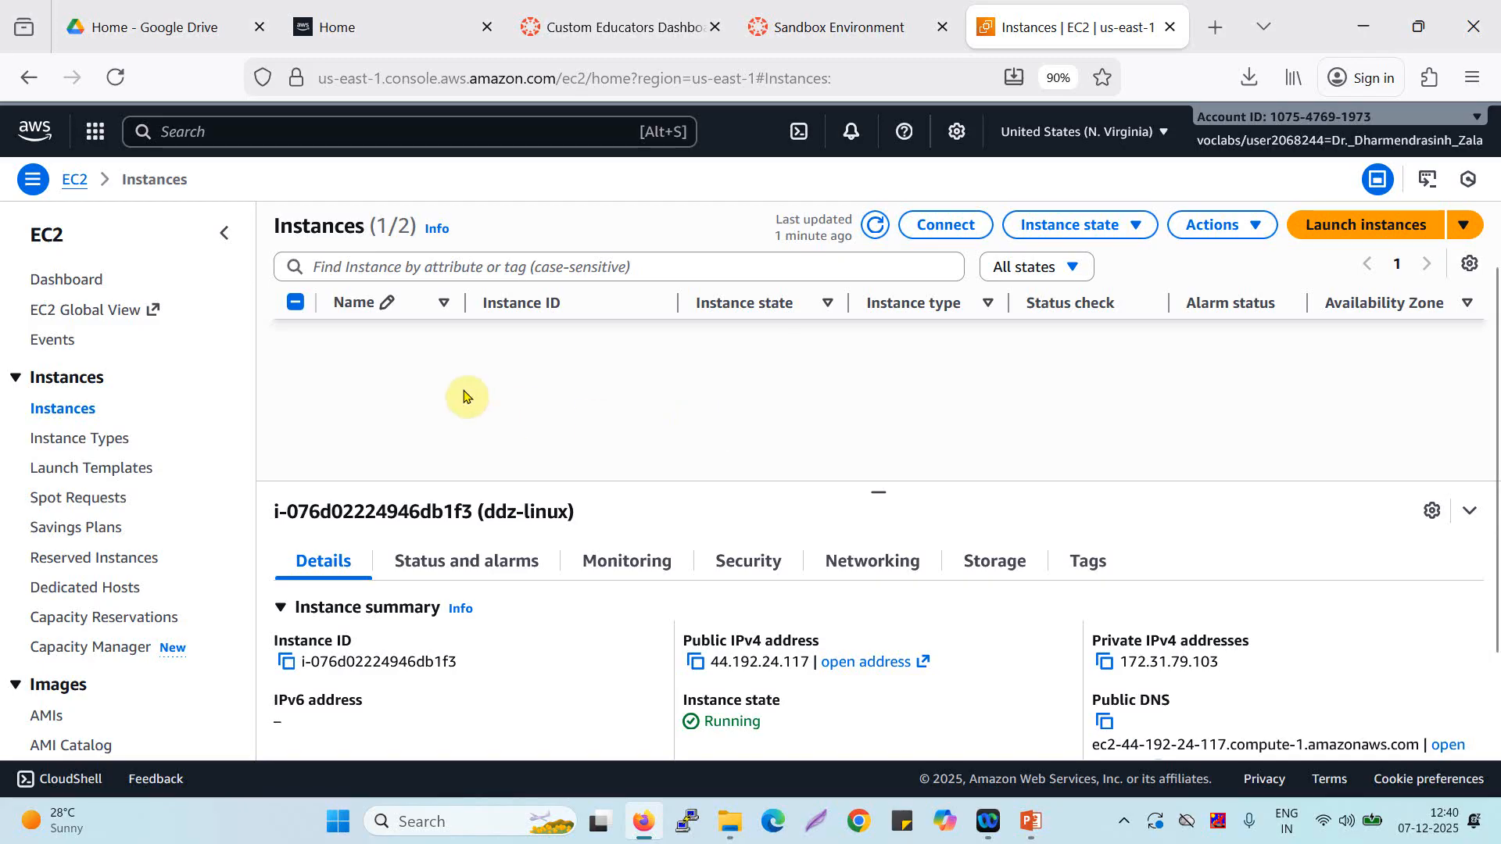
click(696, 663)
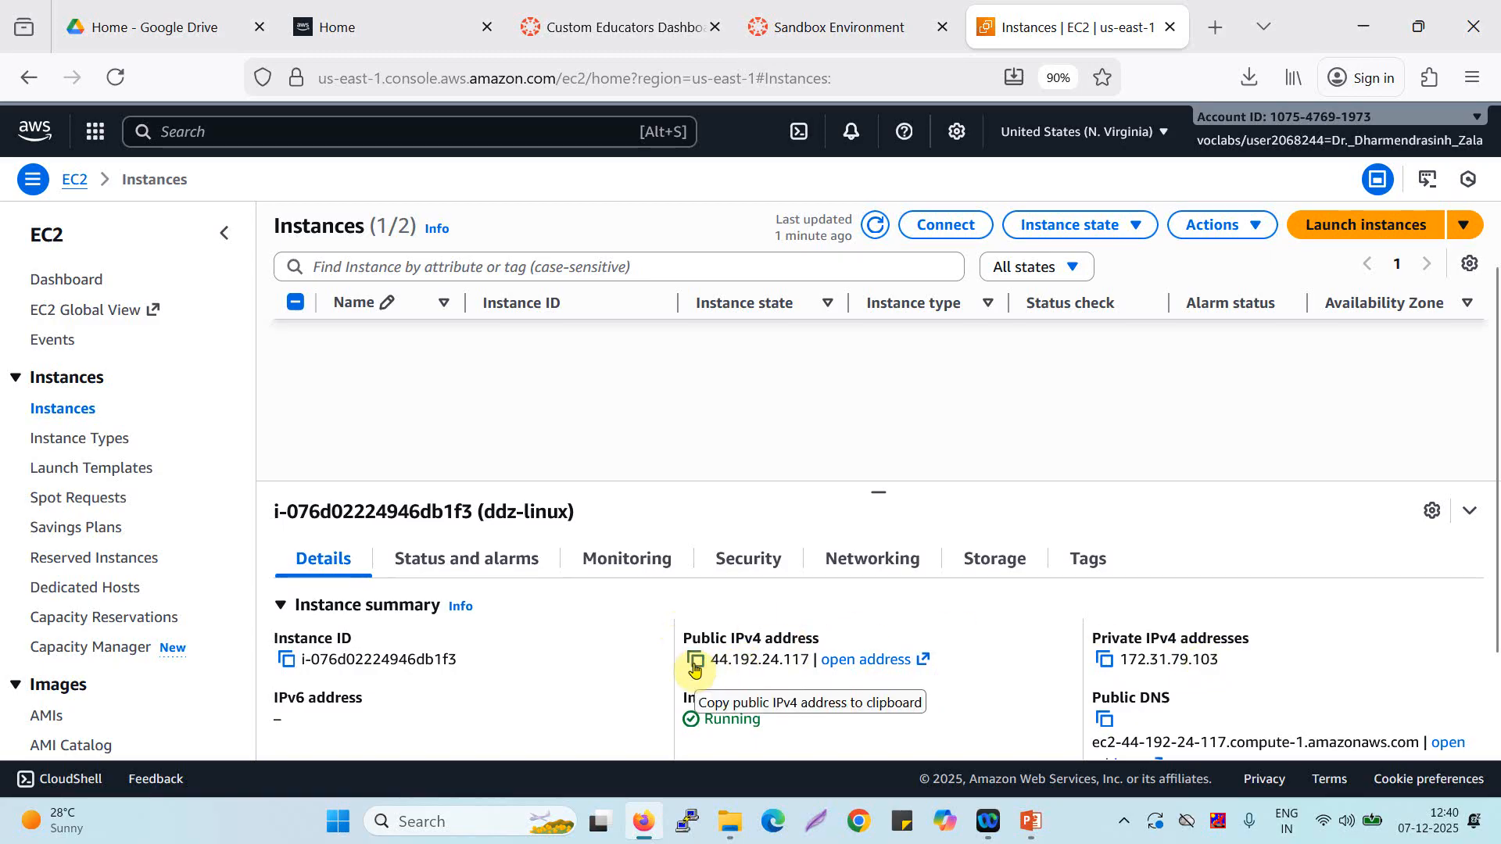
click(693, 663)
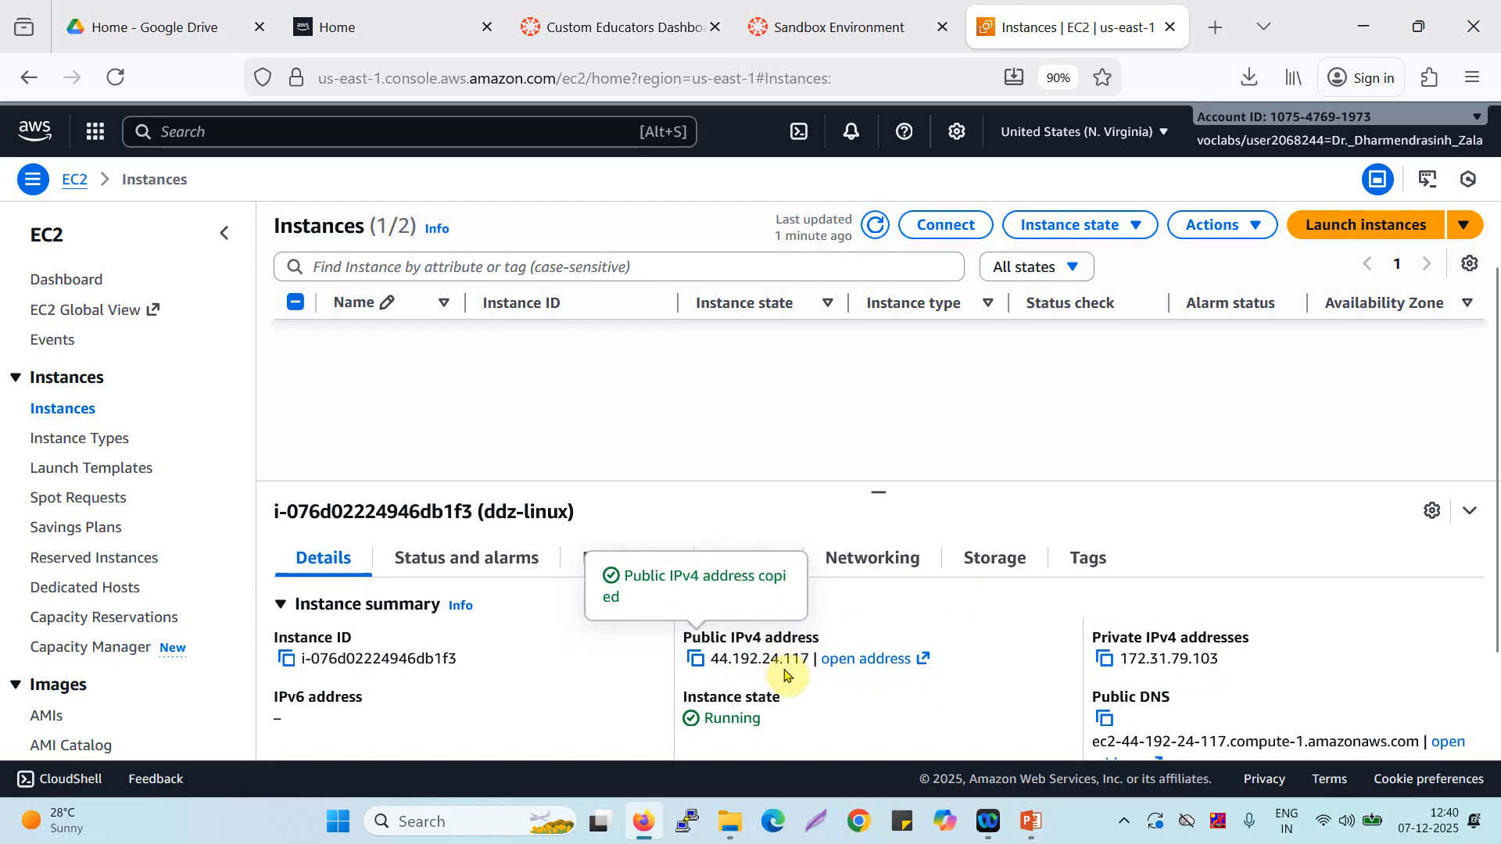
scroll(786, 674, down, 3)
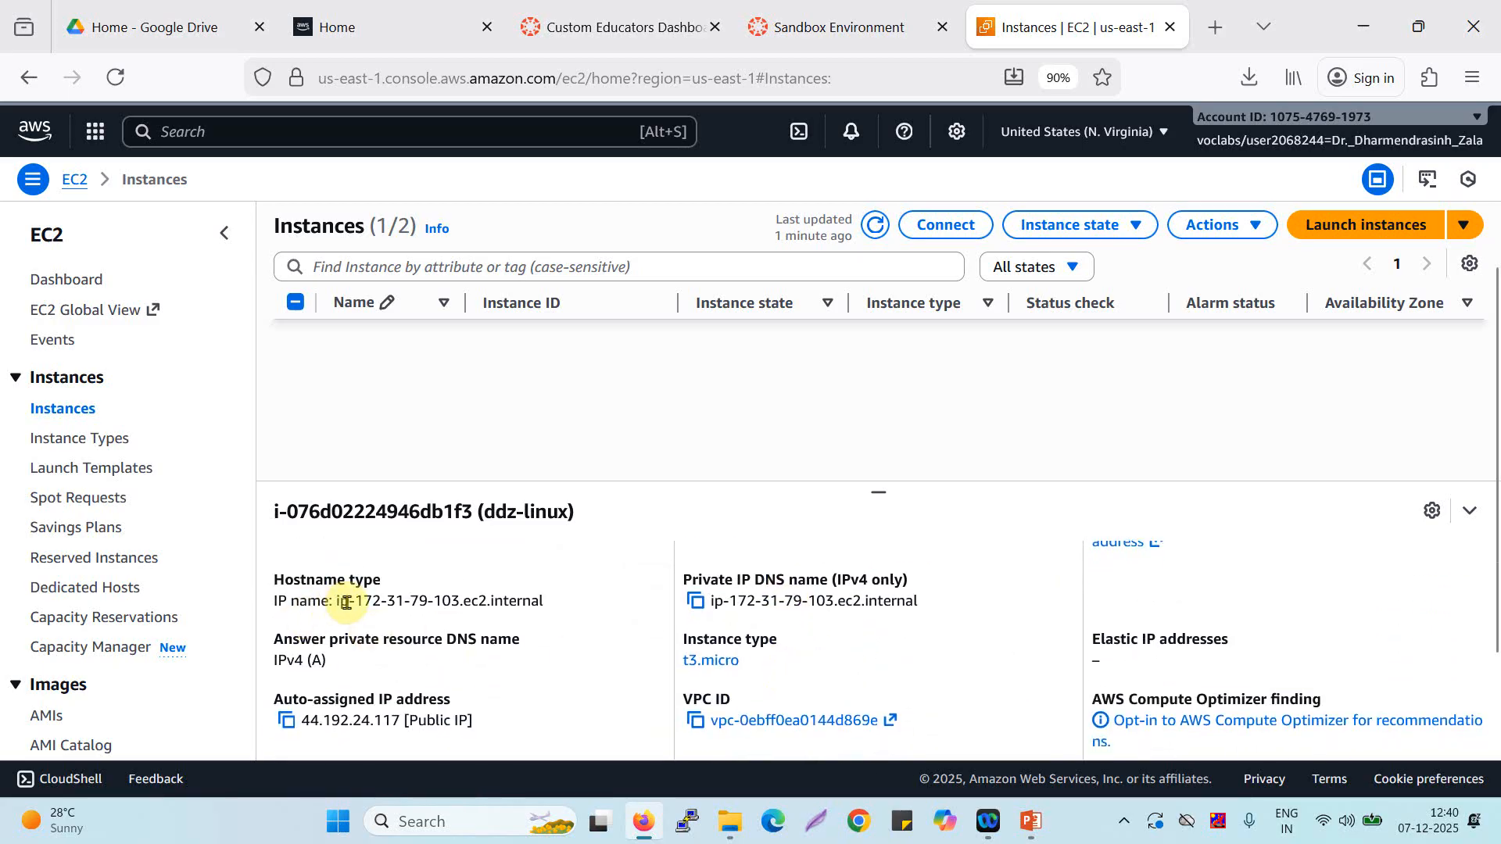
scroll(678, 656, up, 3)
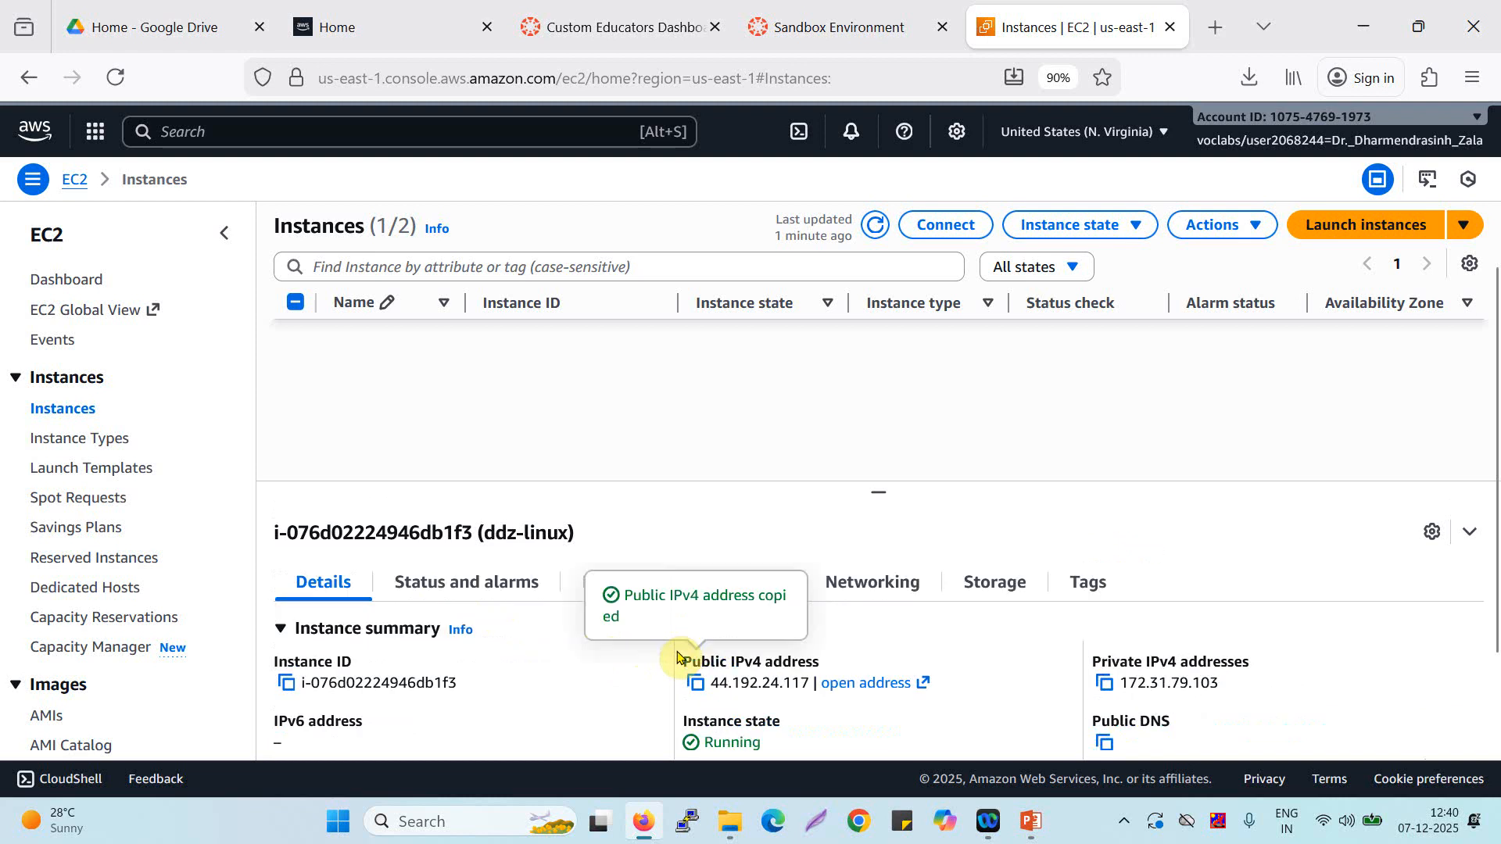
Look through the ddz-linux instance's status and alarms, monitoring, security, networking, storage and tags information.
click(574, 708)
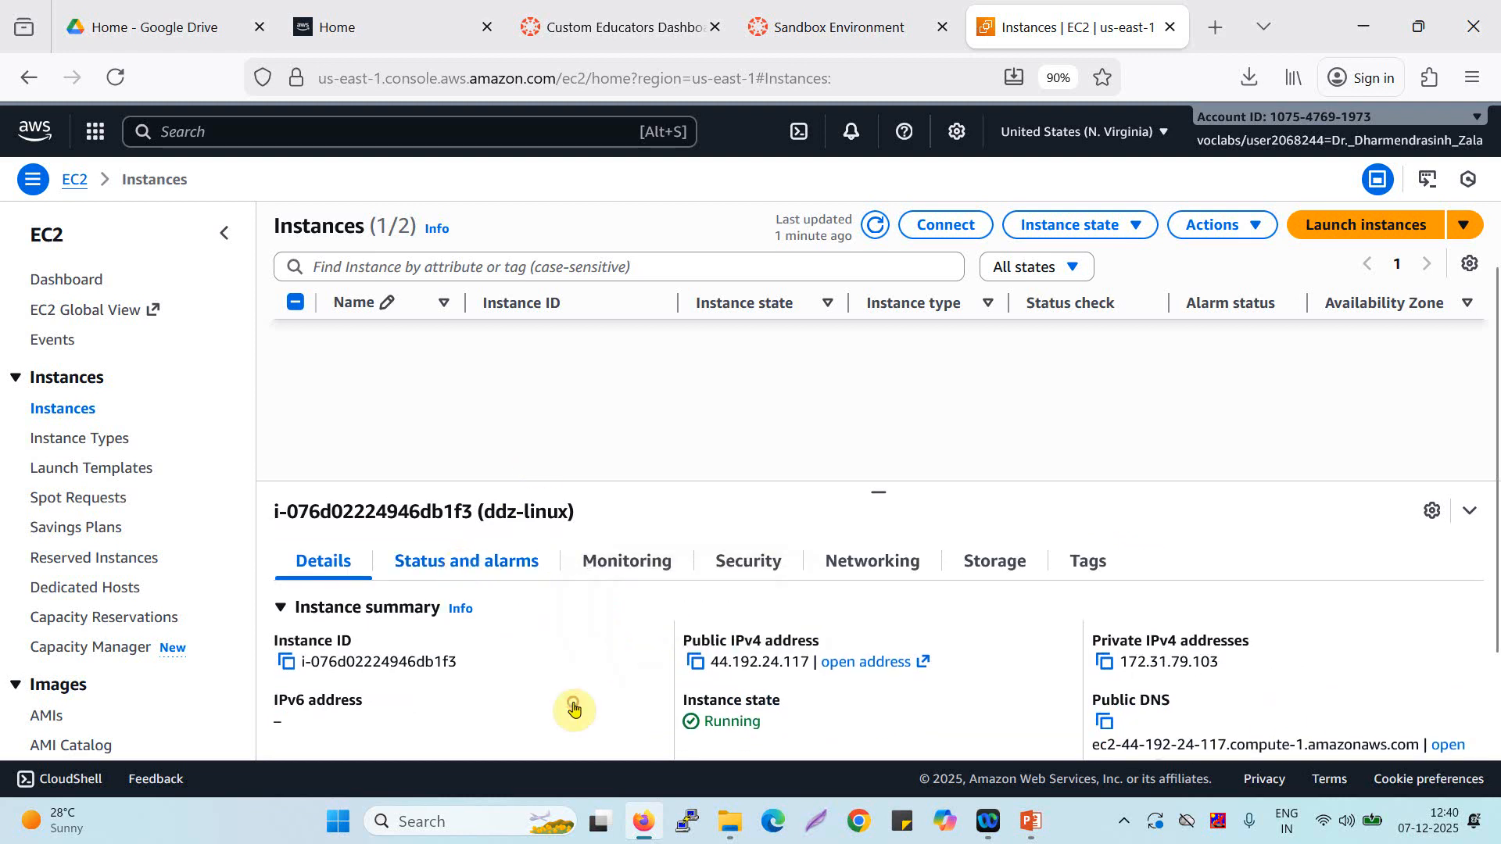
click(546, 569)
click(663, 573)
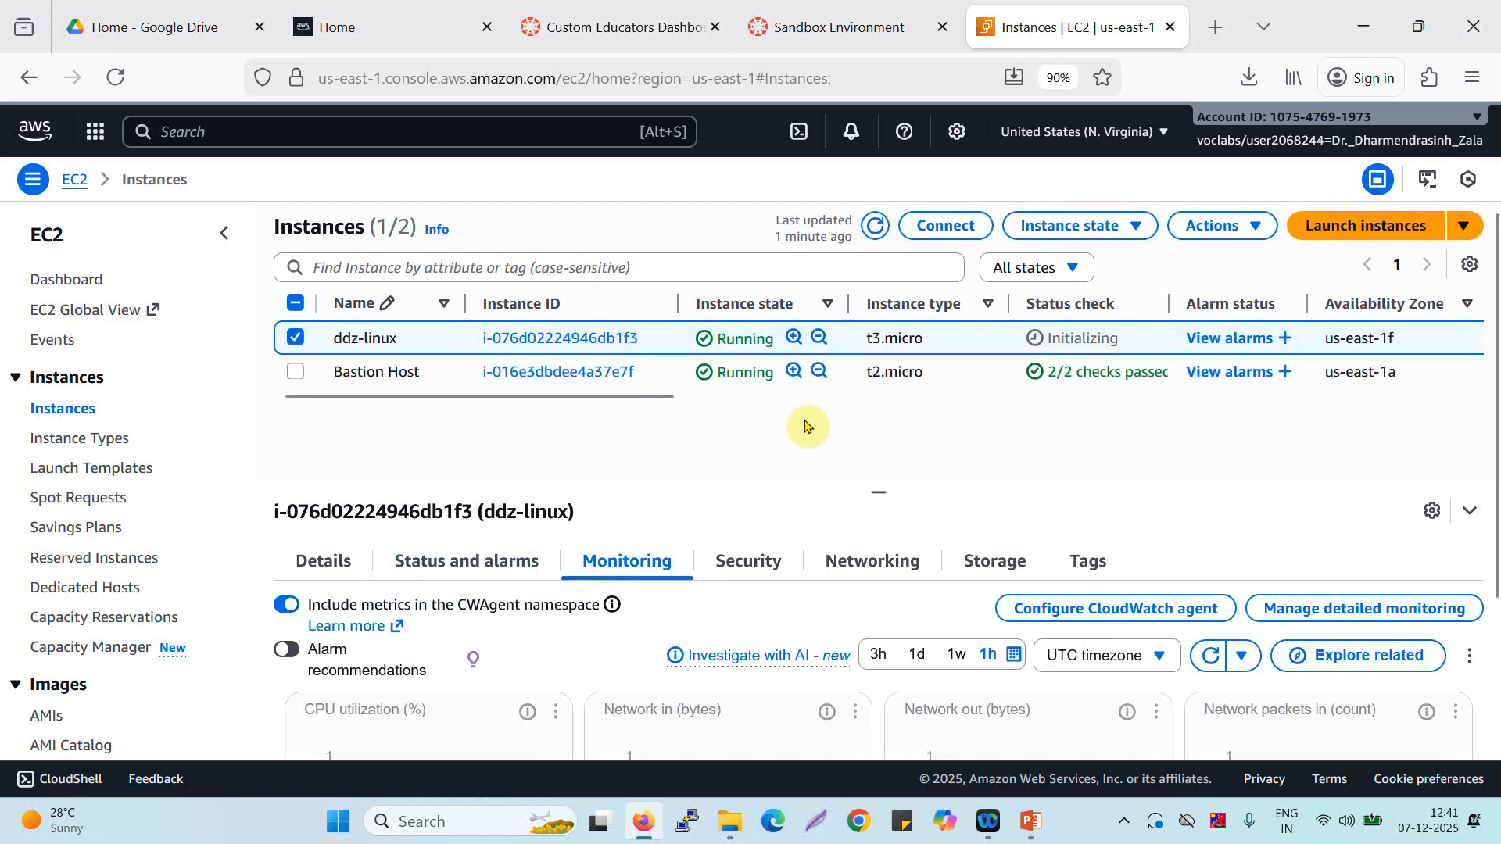
click(728, 568)
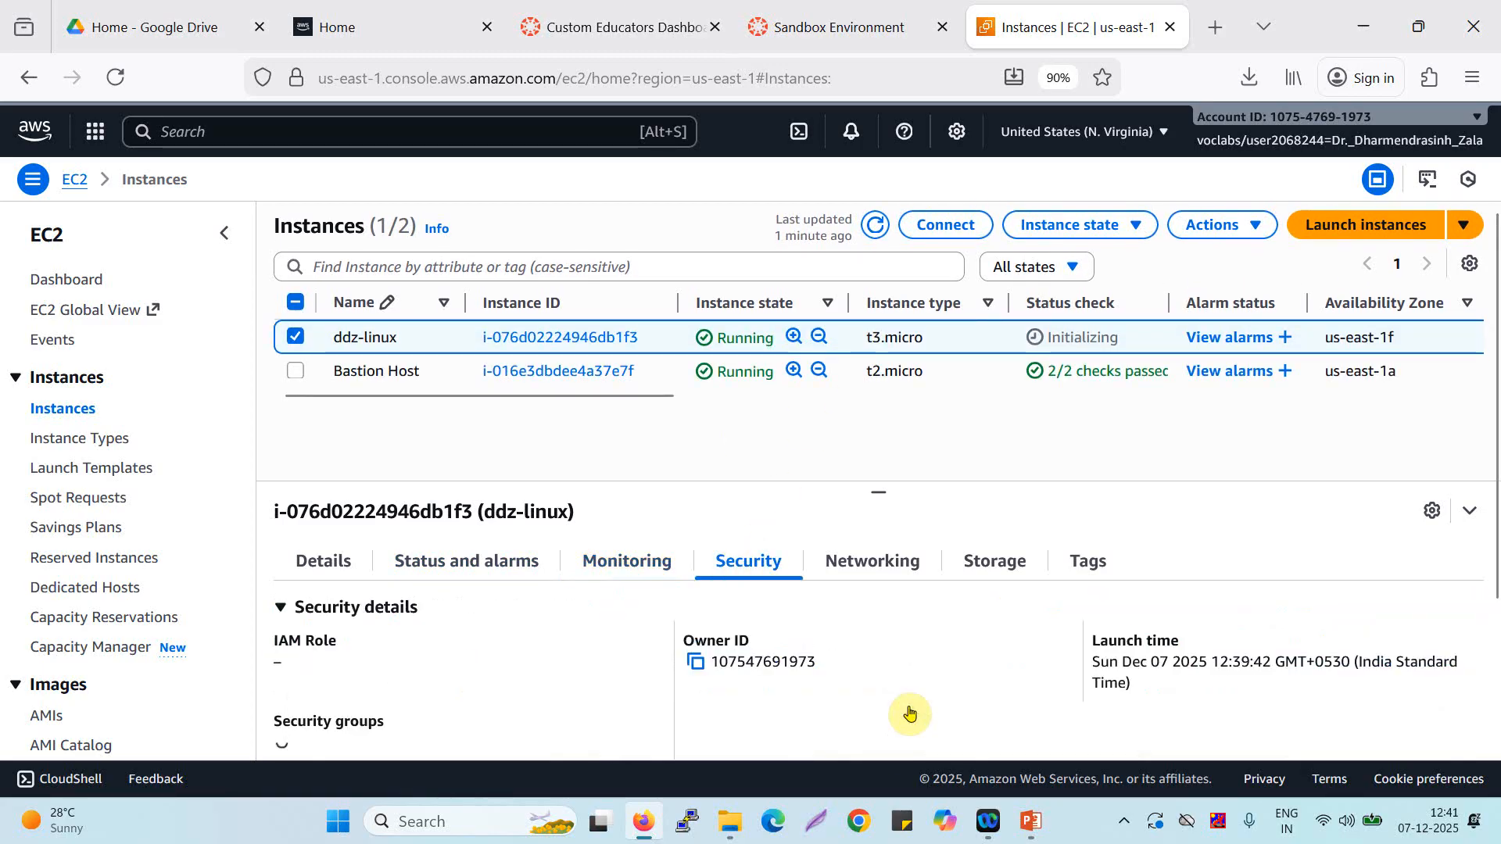
click(872, 564)
click(995, 565)
click(1083, 564)
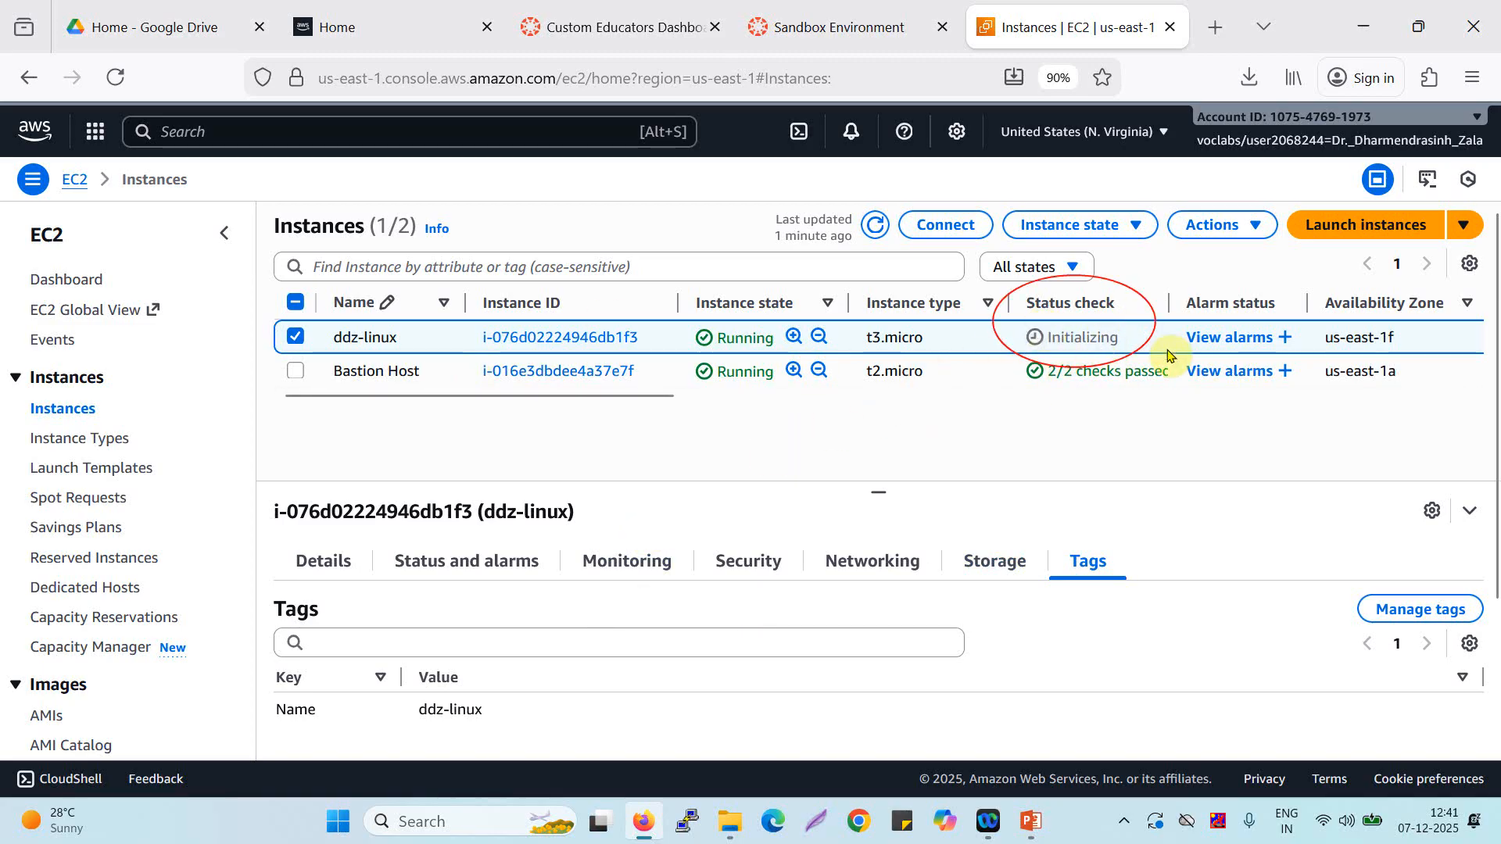
Examine the instances table's further columns through to the key name and launch time, and select ddz-linux again.
scroll(1167, 354, right, 2)
scroll(1167, 354, right, 1)
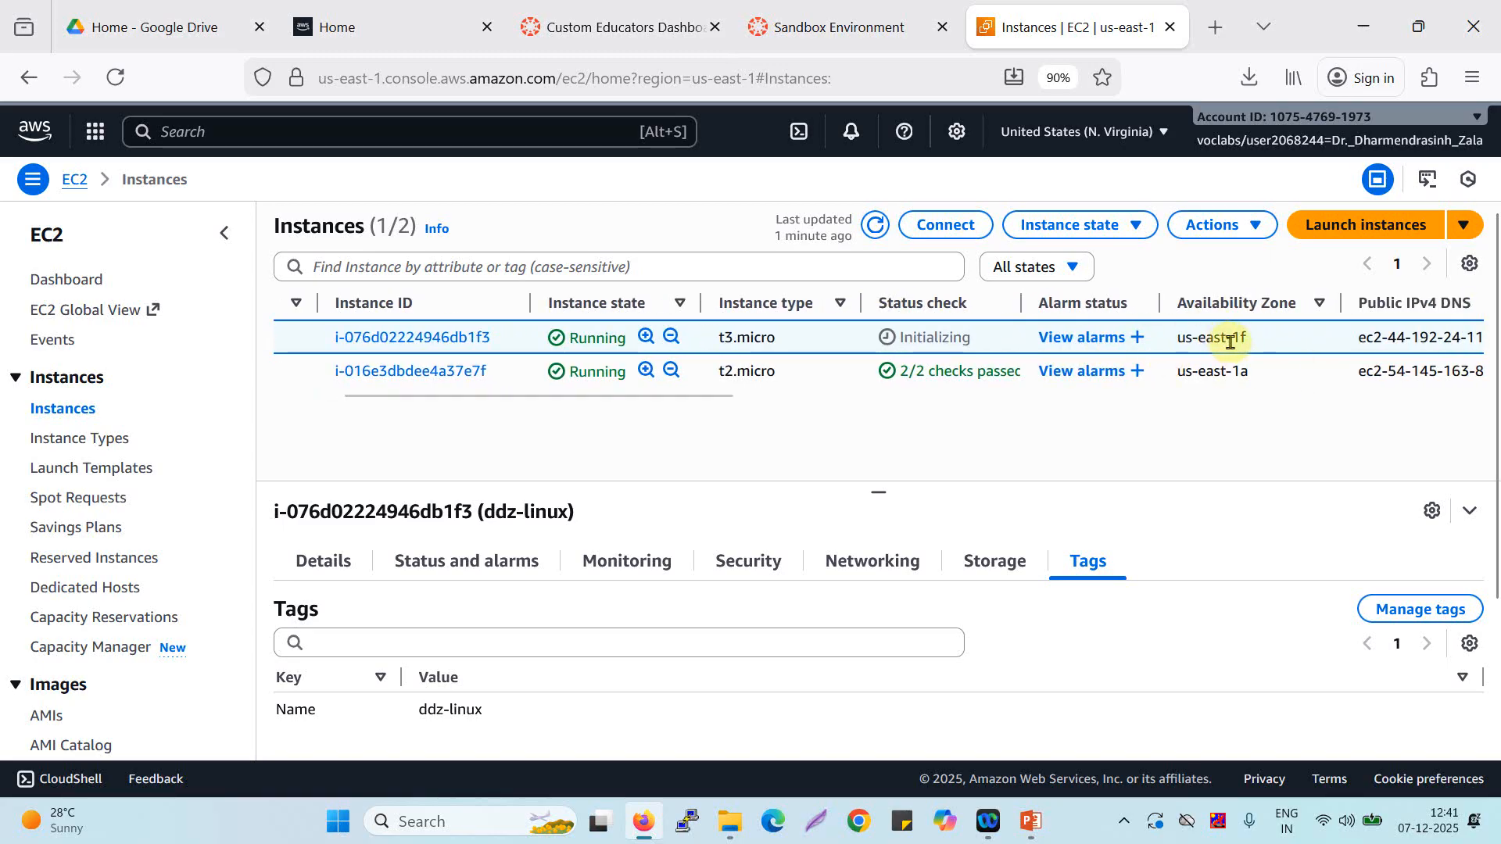
scroll(1259, 349, right, 3)
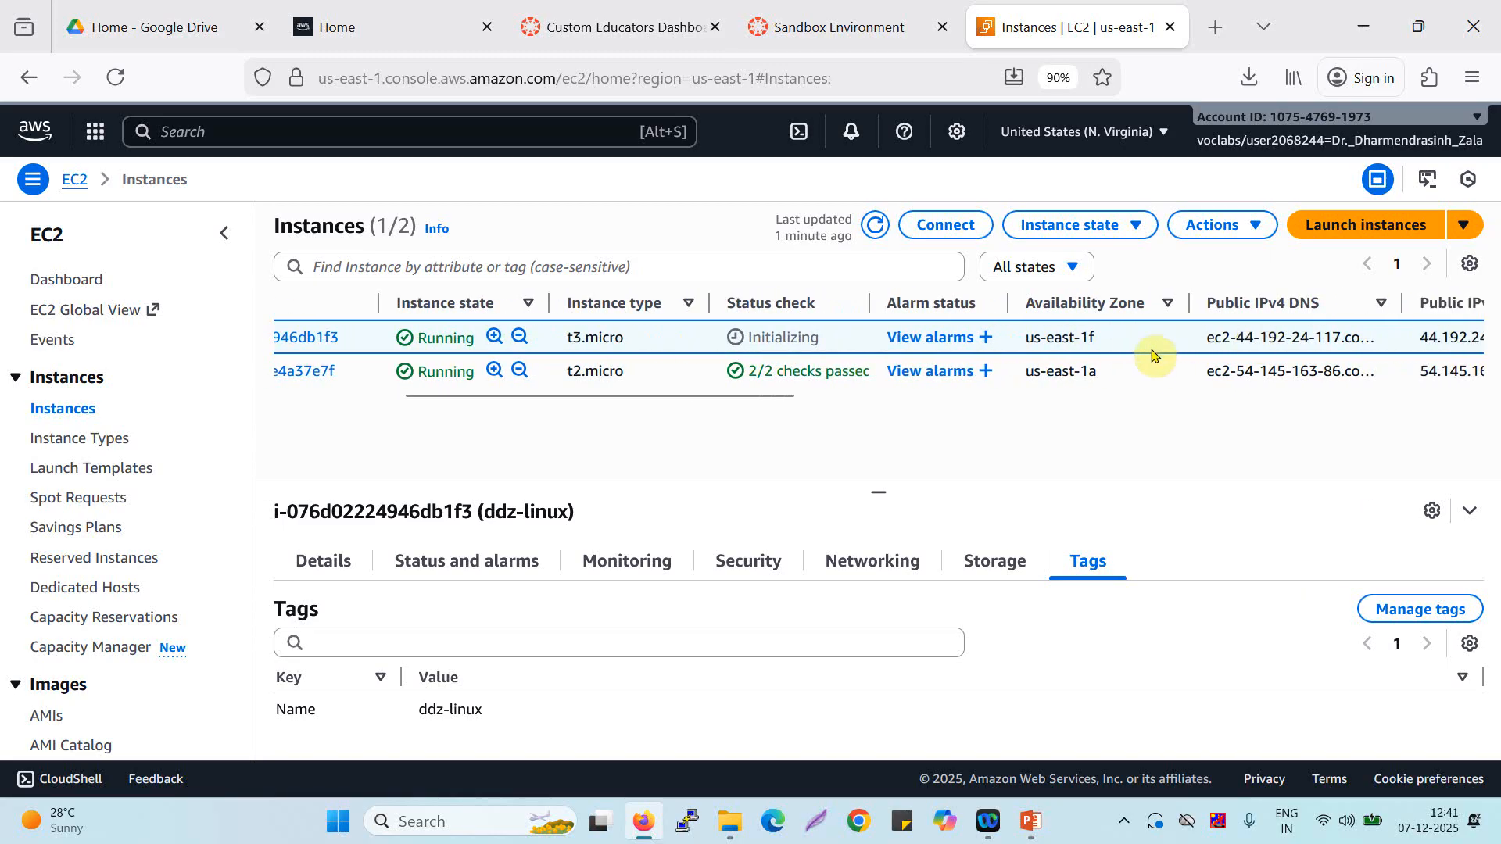
scroll(1149, 355, right, 6)
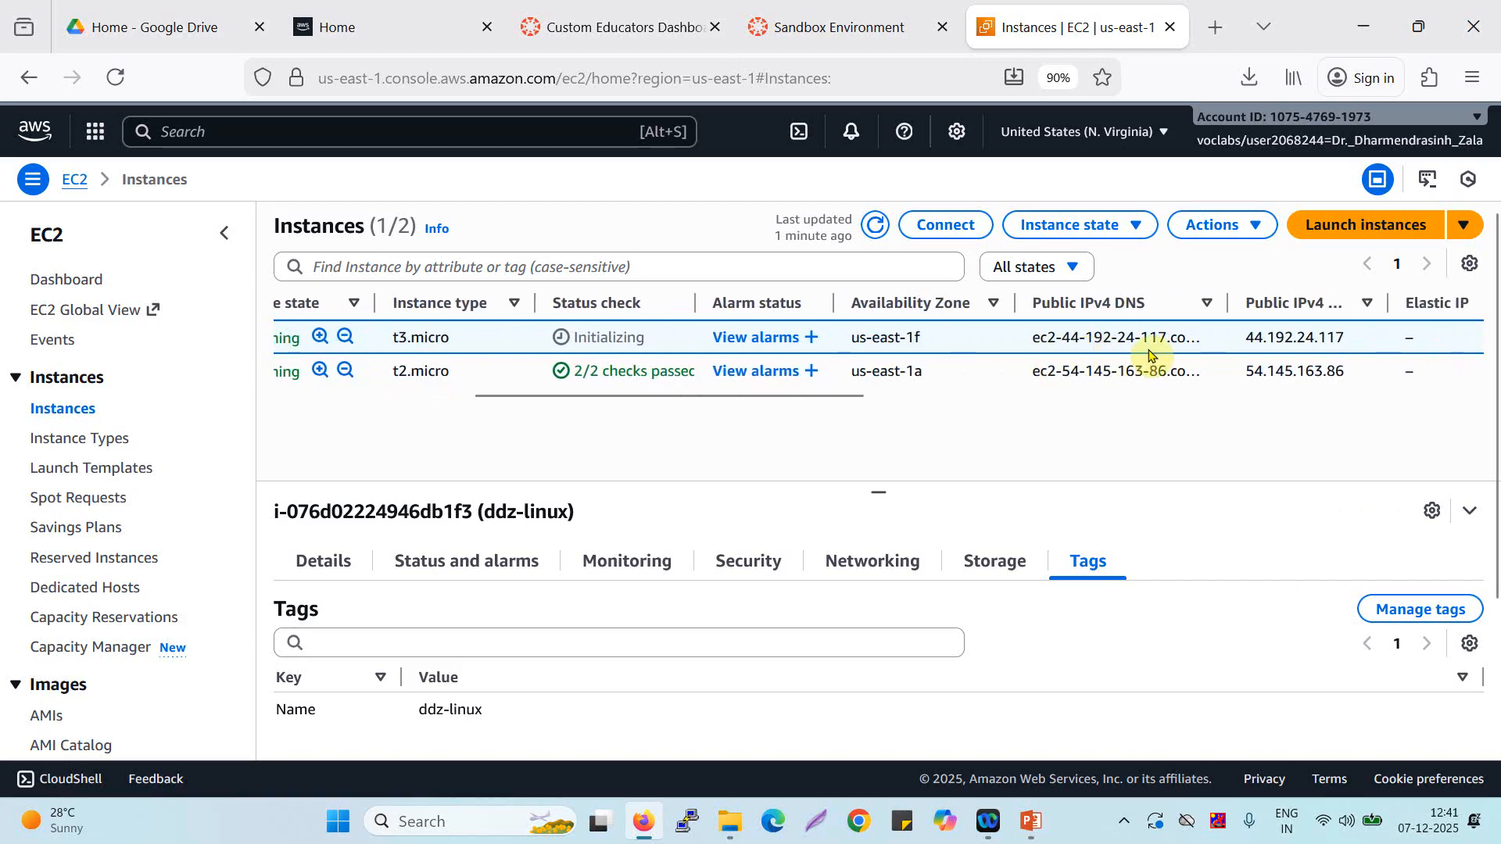
scroll(1177, 356, right, 3)
scroll(1177, 356, right, 10)
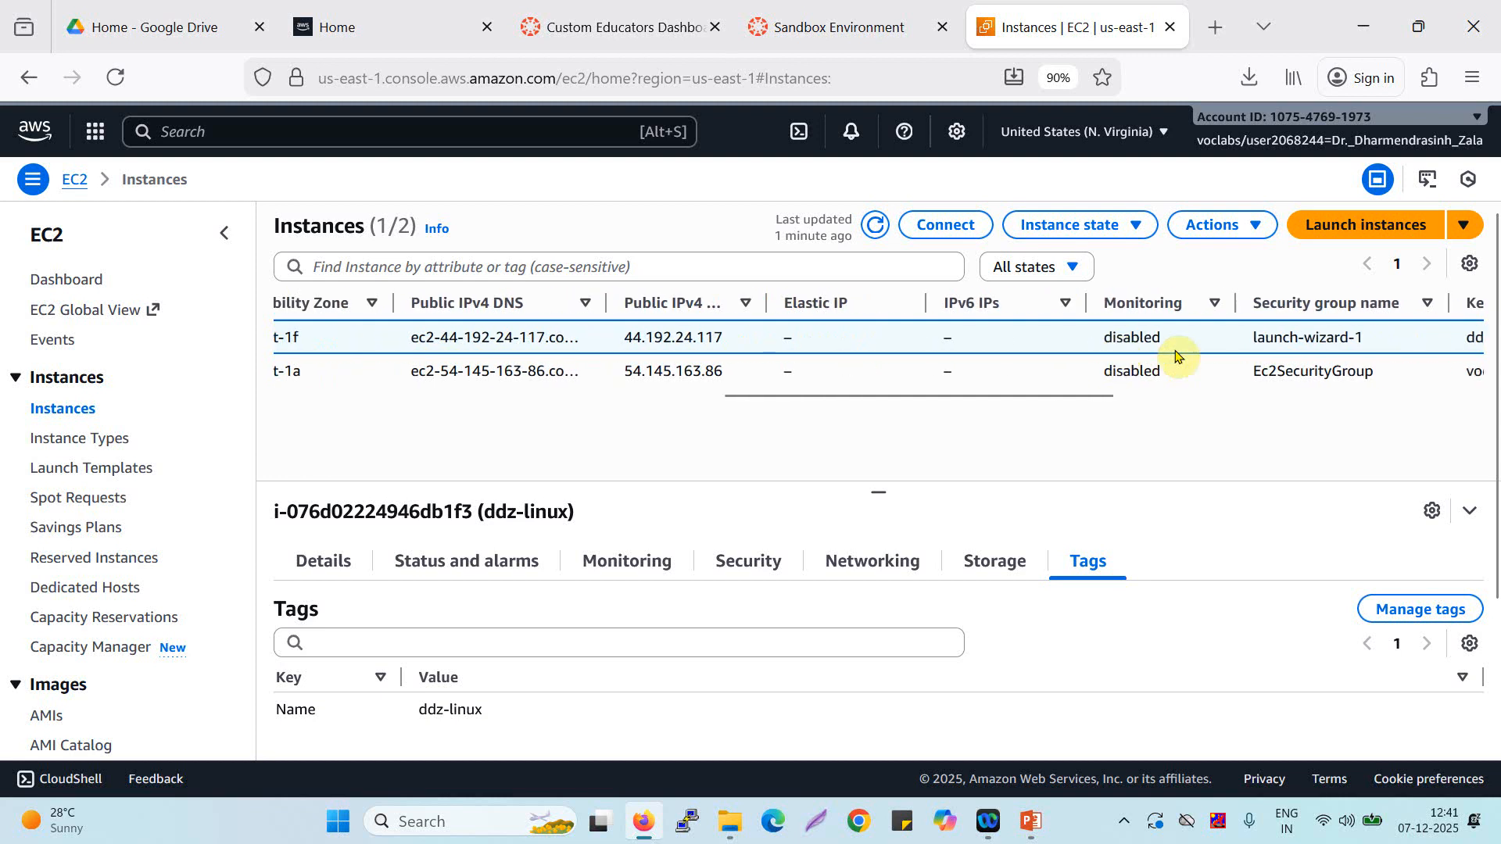
scroll(1177, 356, right, 1)
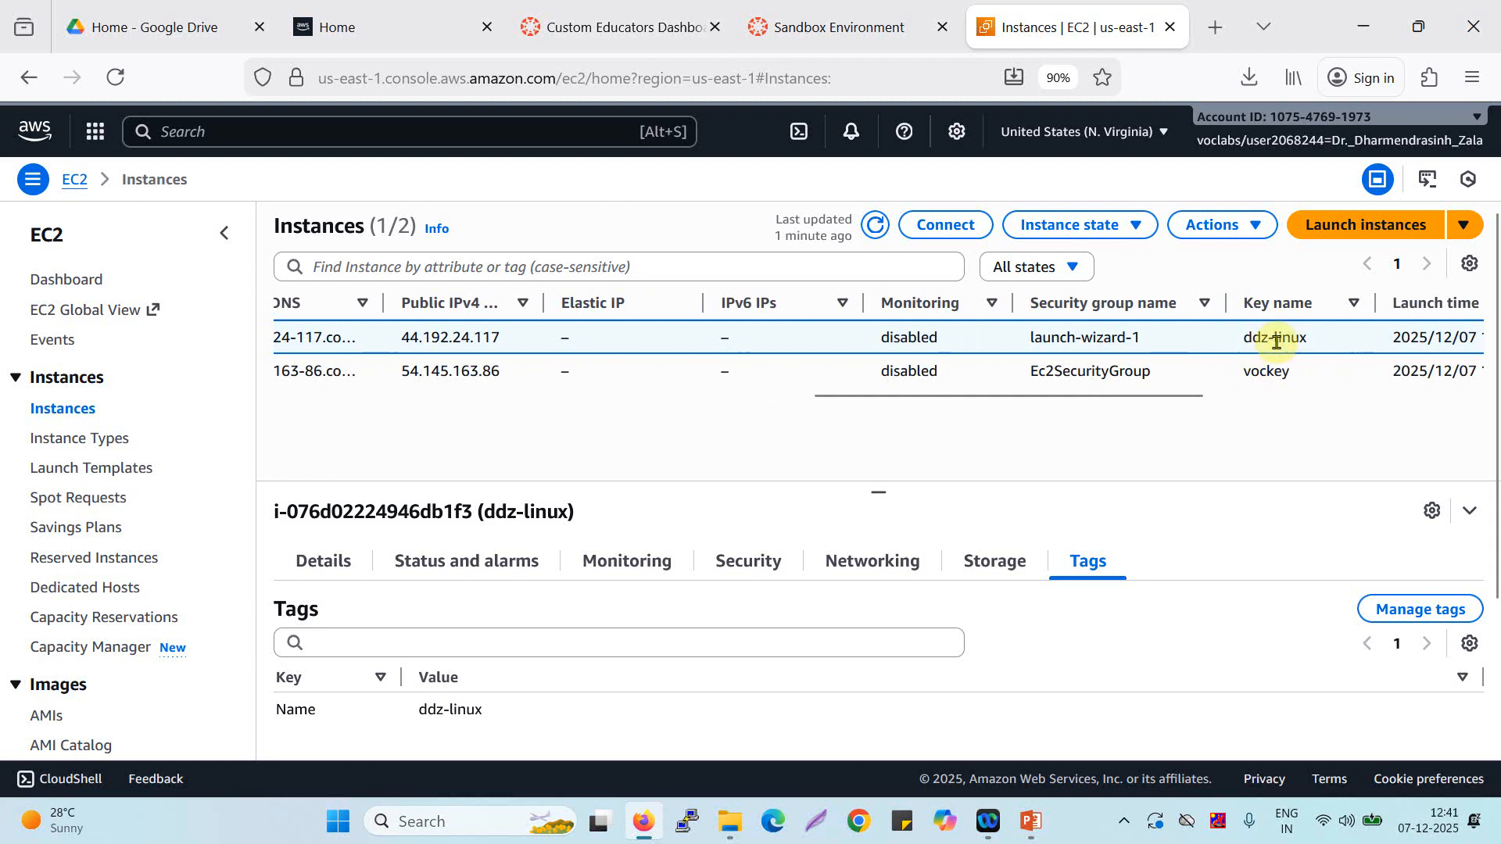
scroll(1232, 355, left, 10)
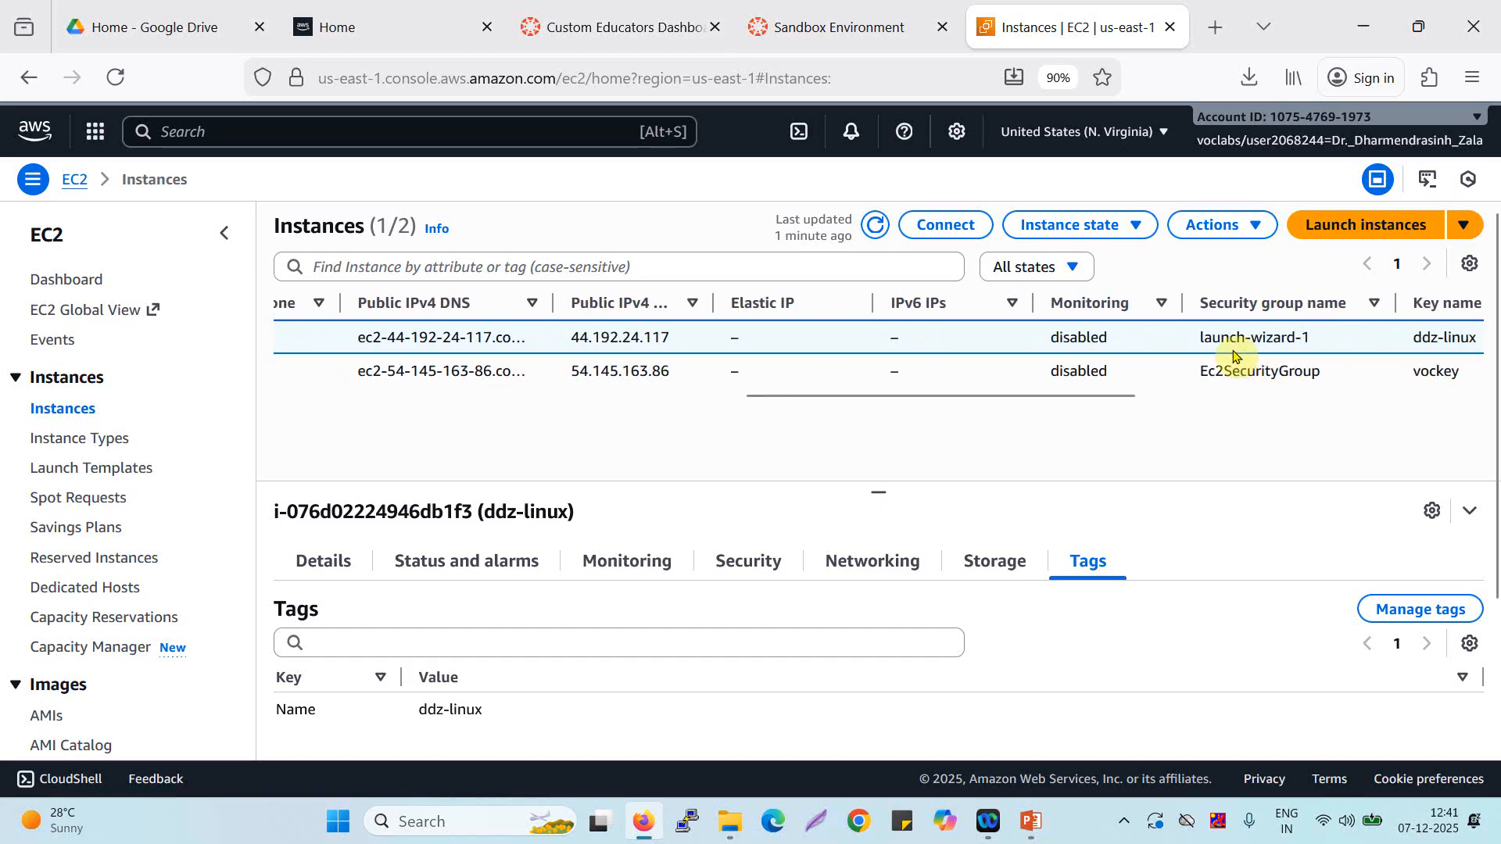
scroll(1233, 356, left, 6)
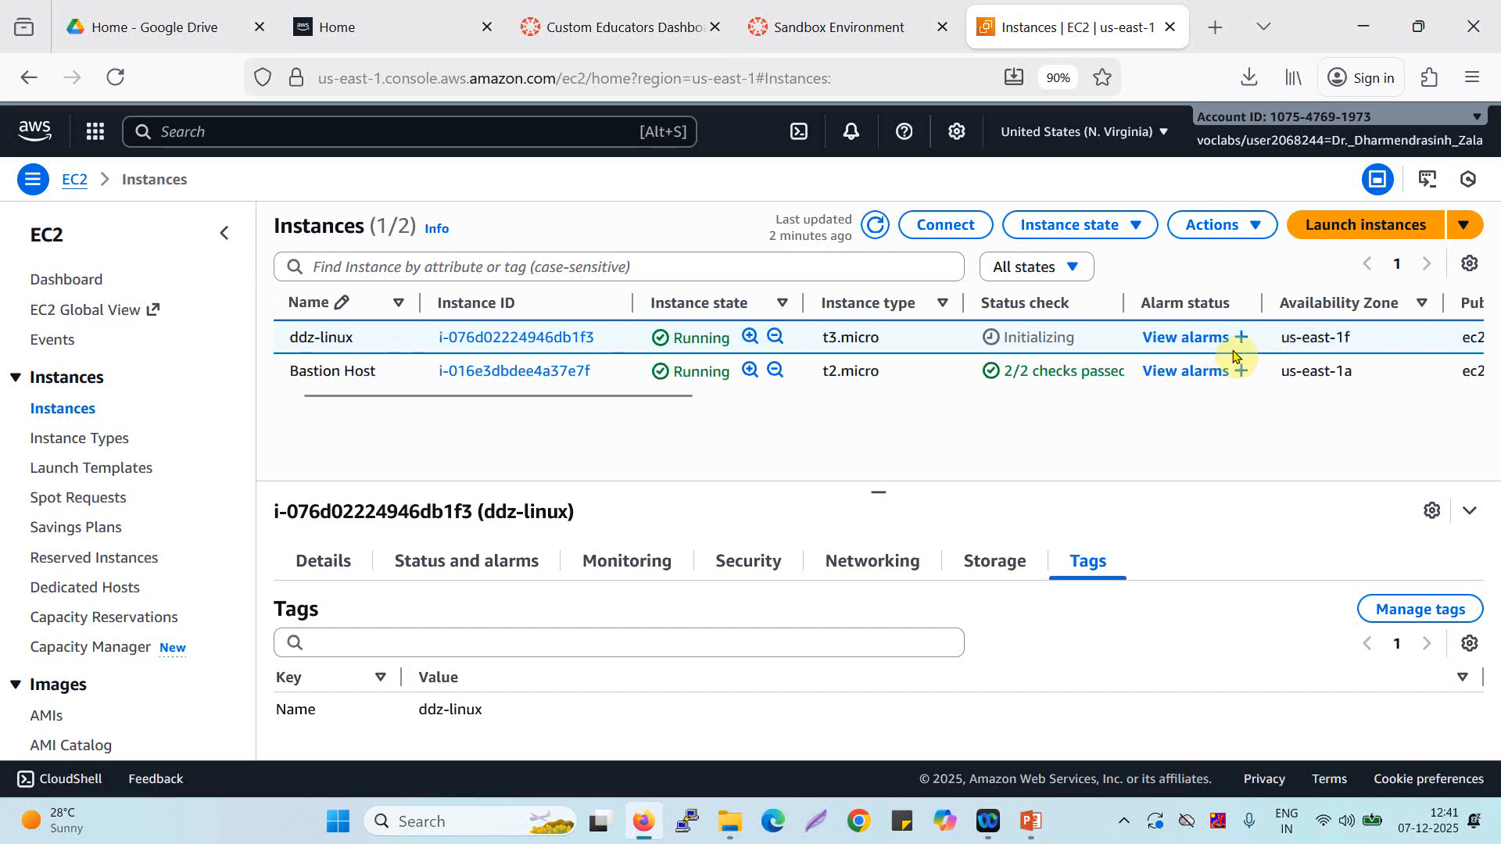
scroll(1233, 355, left, 1)
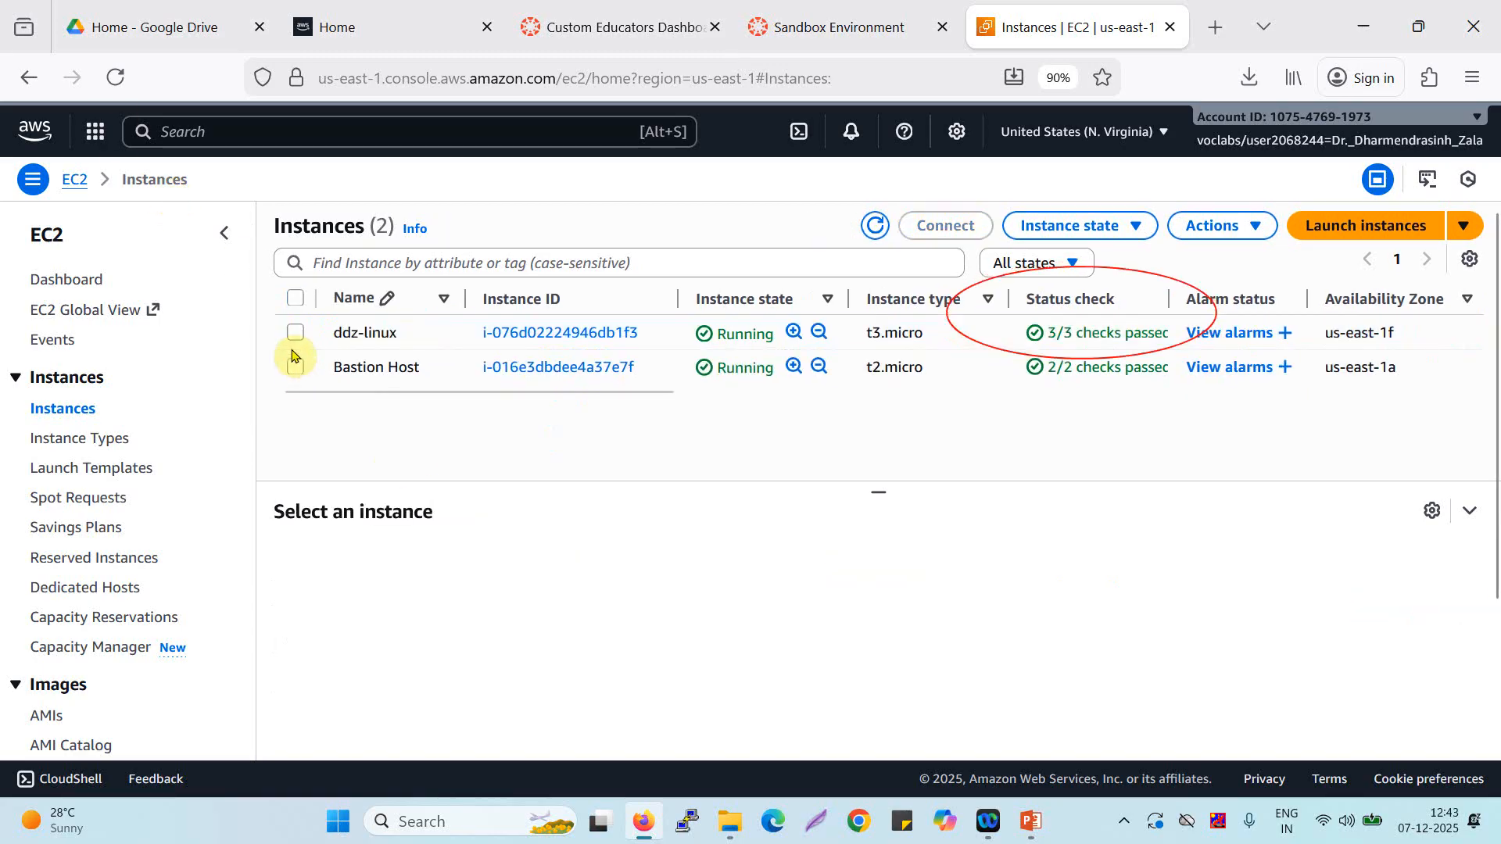
click(366, 427)
click(295, 332)
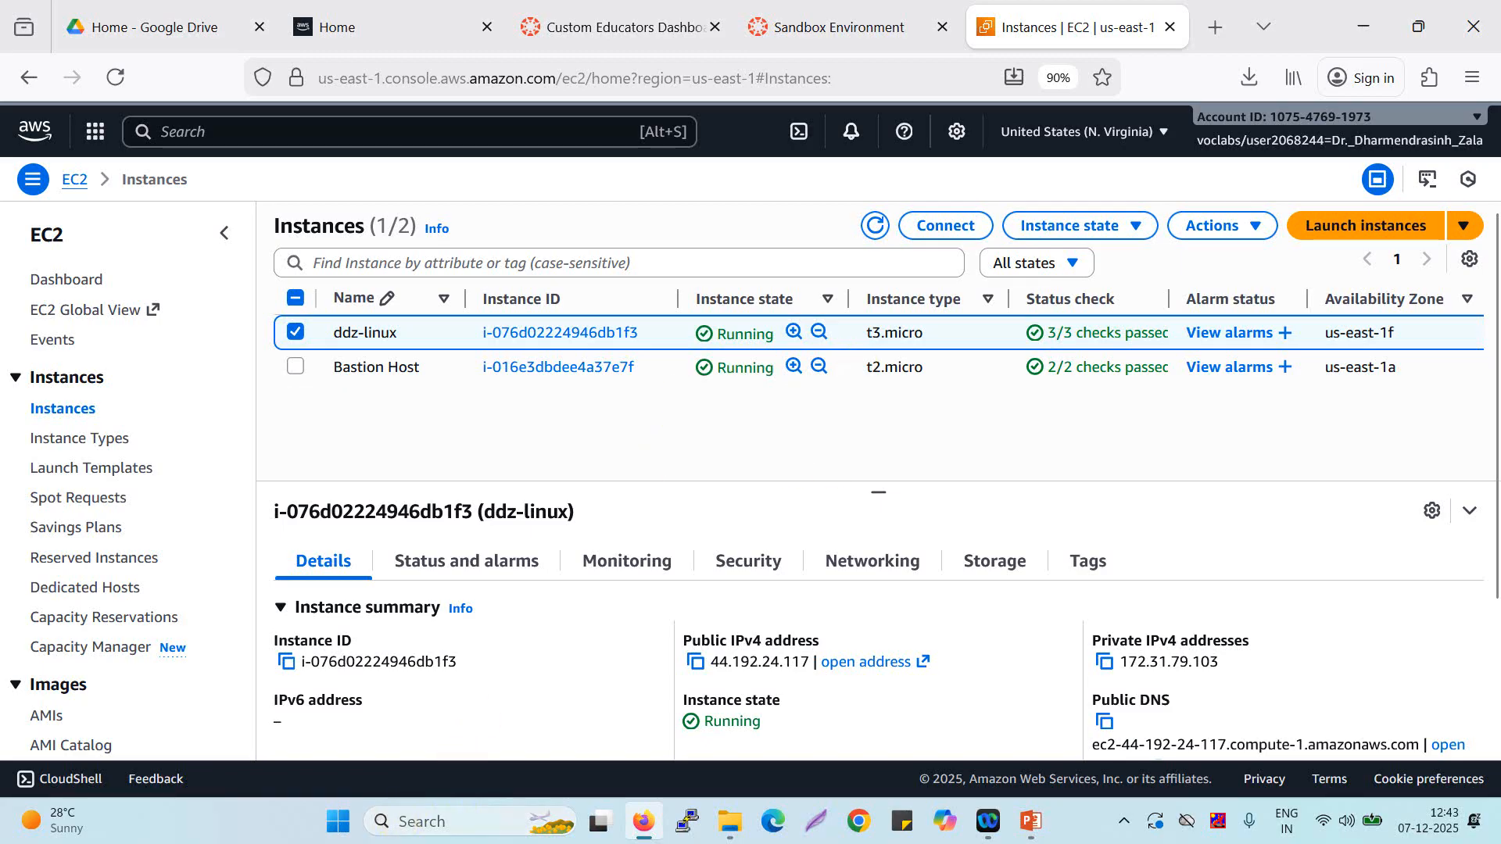
Open the Windows Command Prompt and change to the Downloads folder.
click(412, 819)
text(cmd)
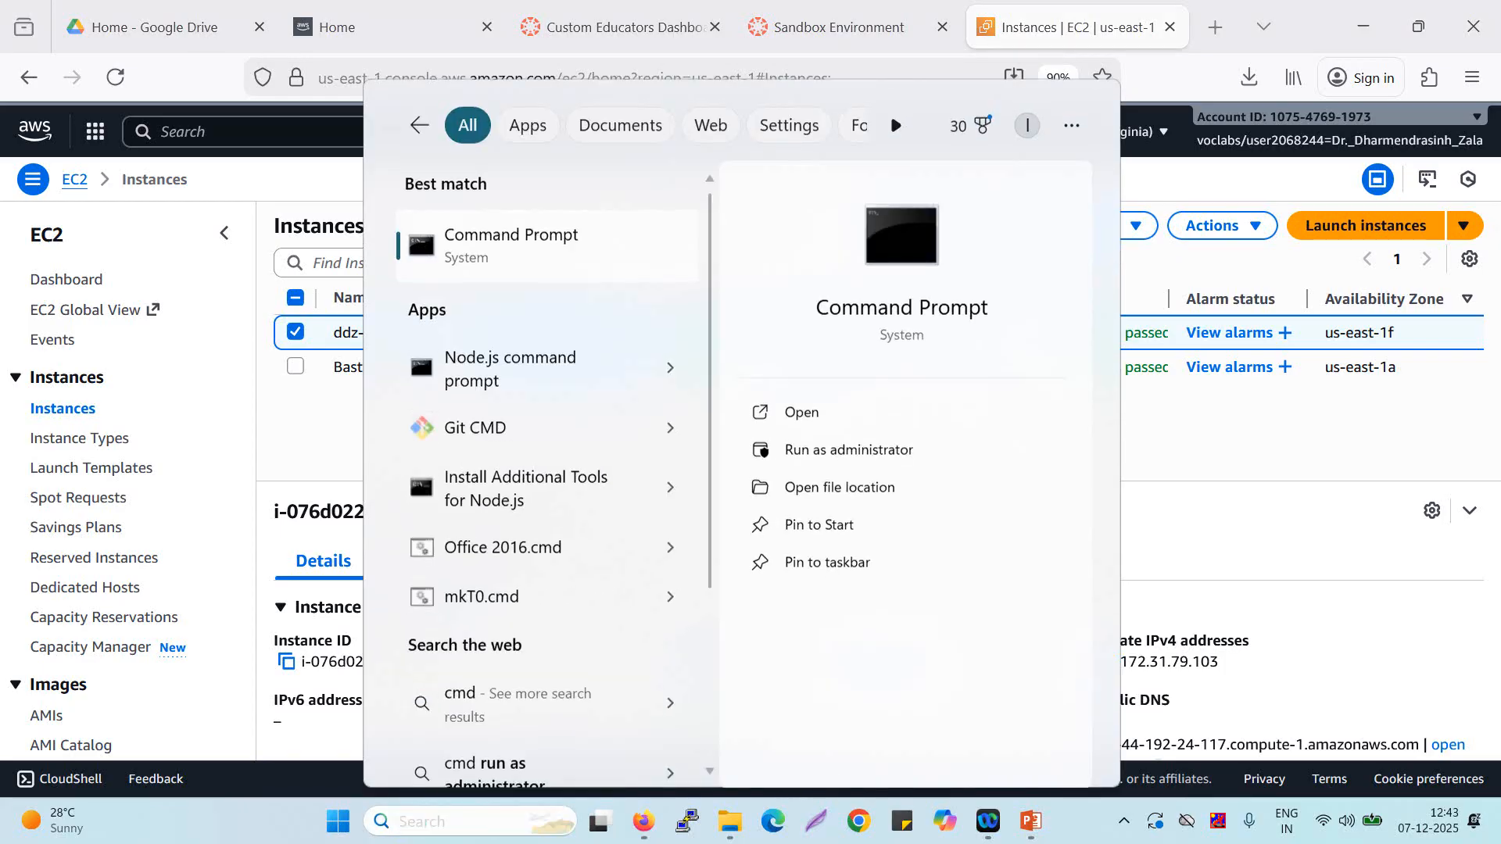
key(Return)
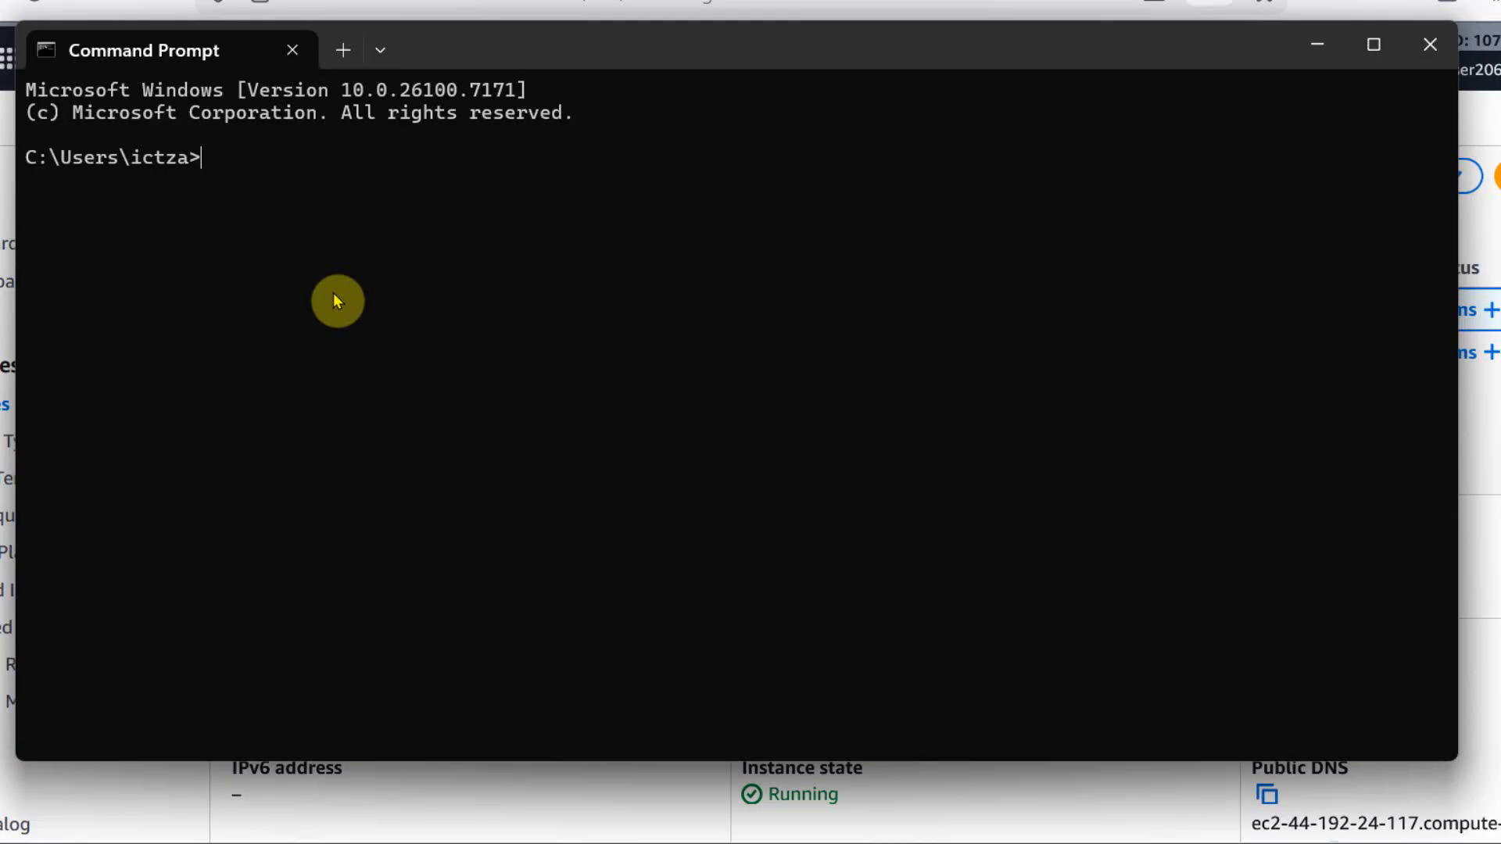
text(cd dow)
key(Tab)
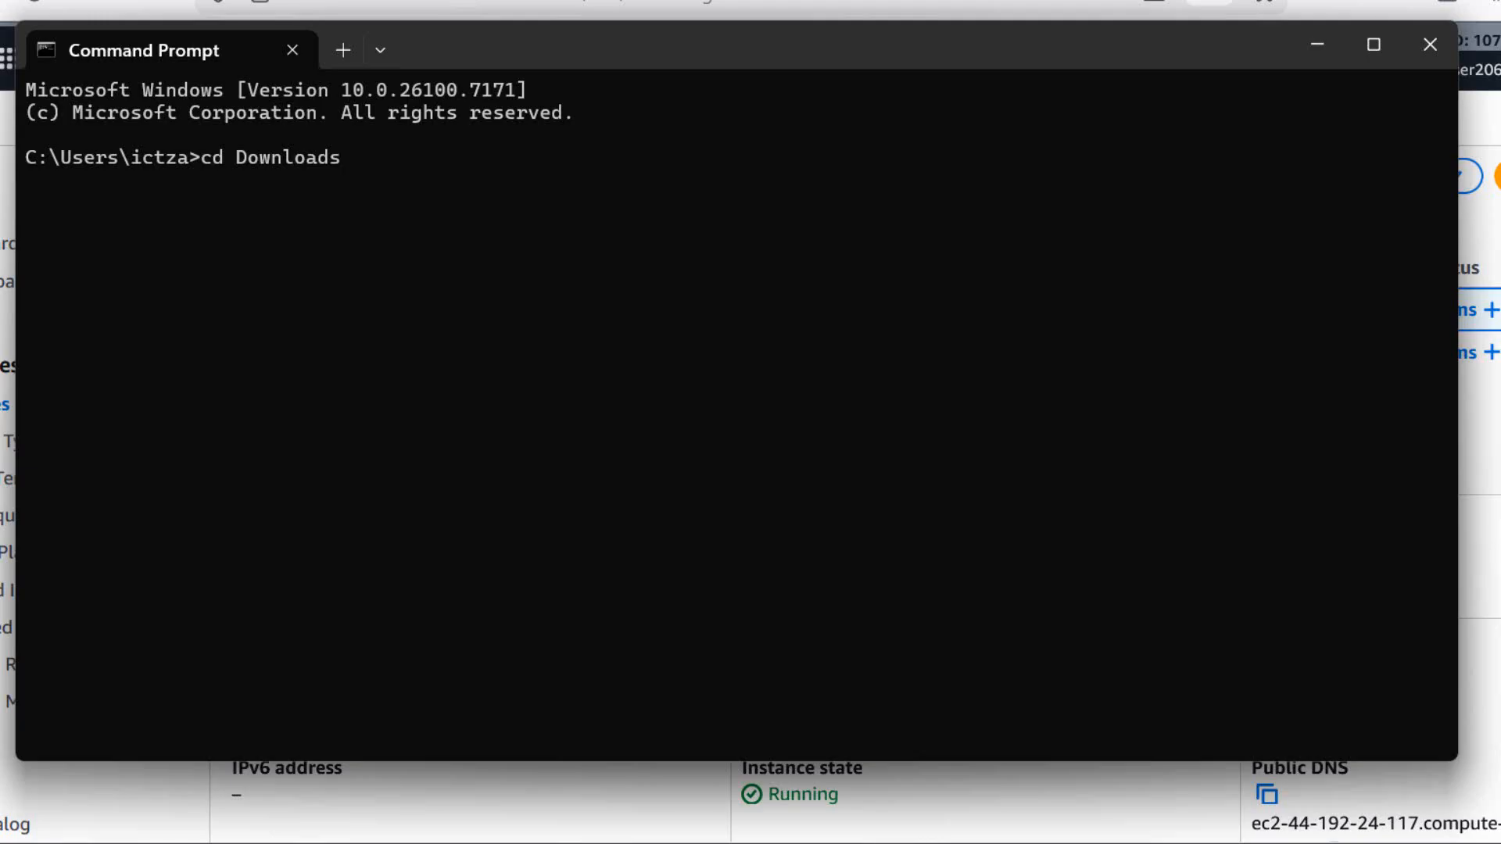
key(Return)
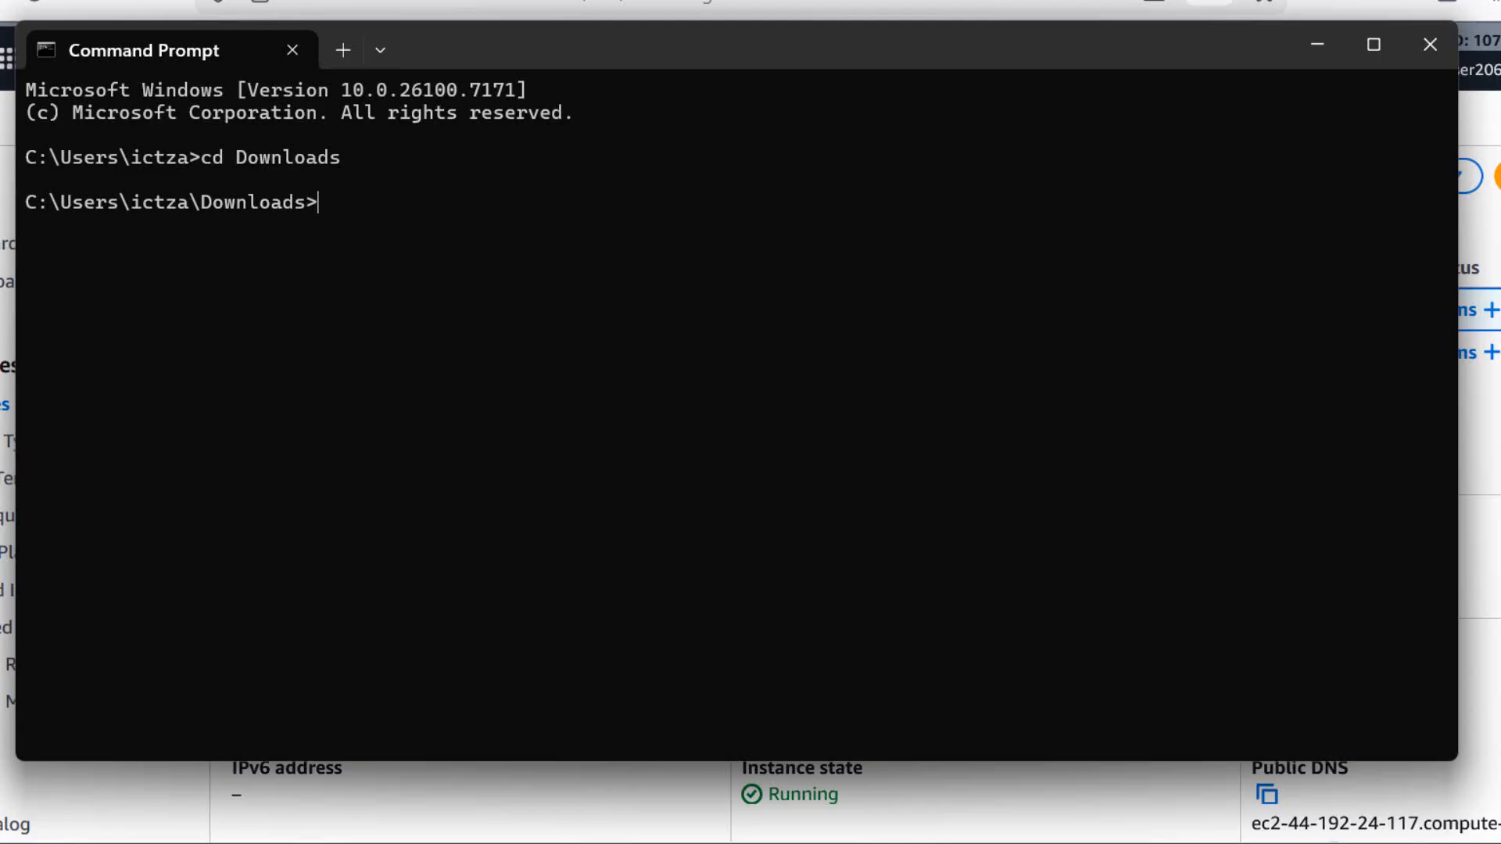
Enter the beginning of the SSH command, "ssh -i ddz-linux.pem ec2-user@", without running it.
text(ssh -)
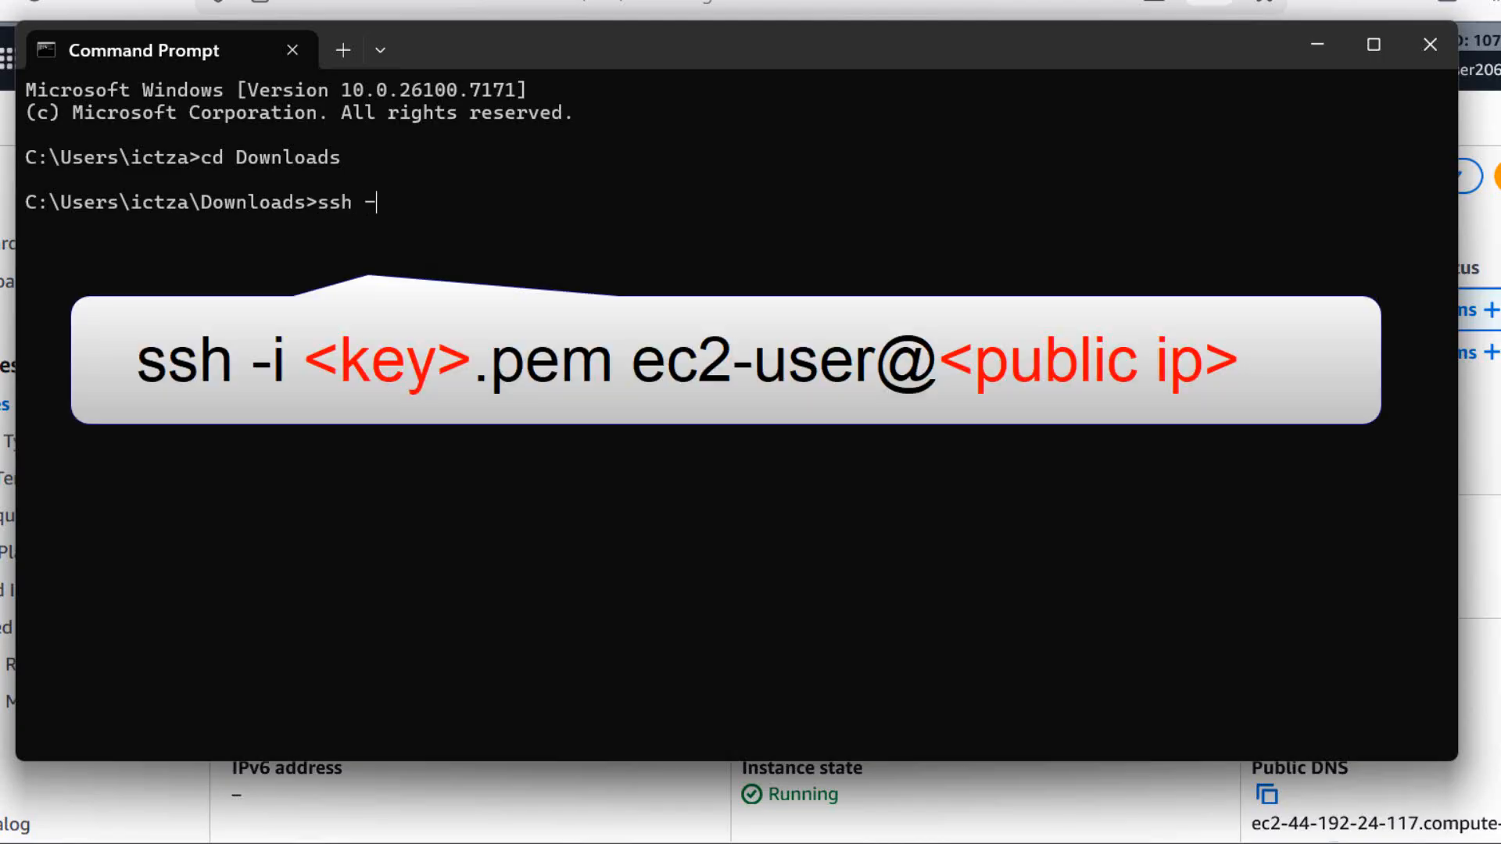
text(i ddz-)
key(Tab)
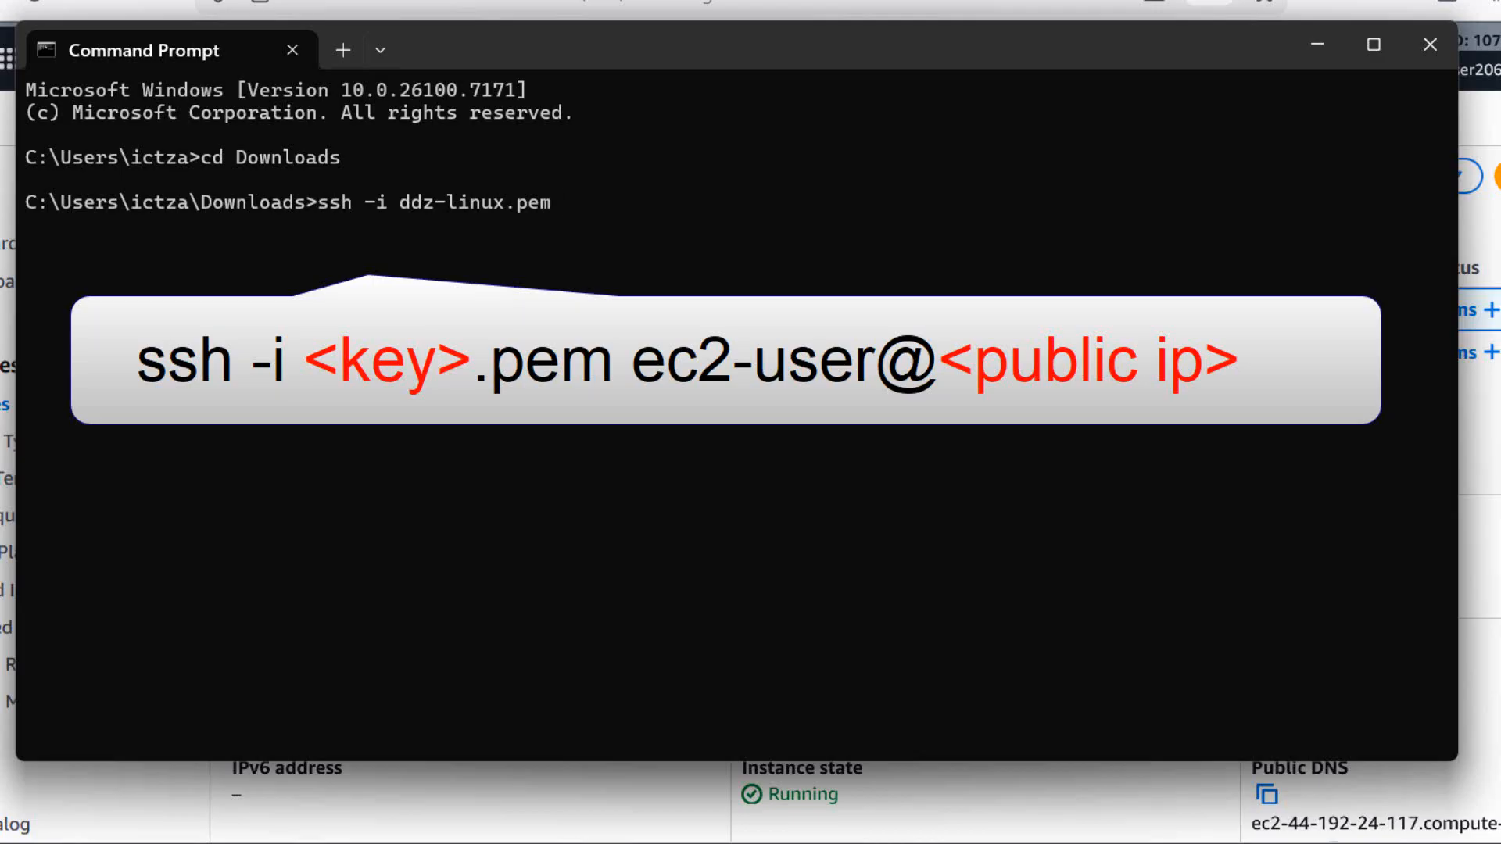
text(ec2-user)
text(@)
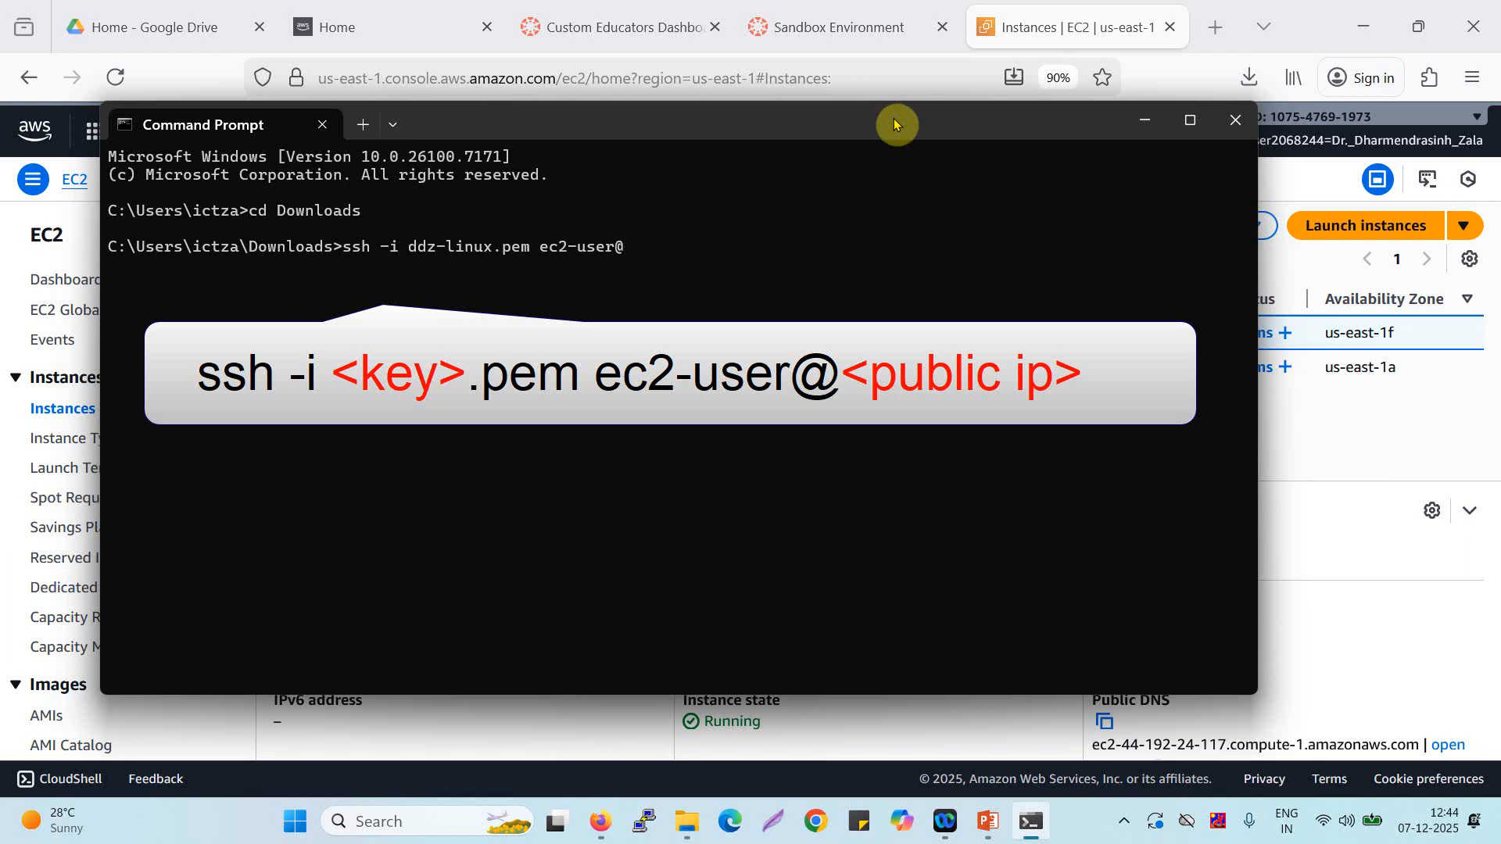
Copy the ddz-linux instance's public IPv4 address from the EC2 console, append it to the SSH command in Command Prompt and run it.
click(1070, 6)
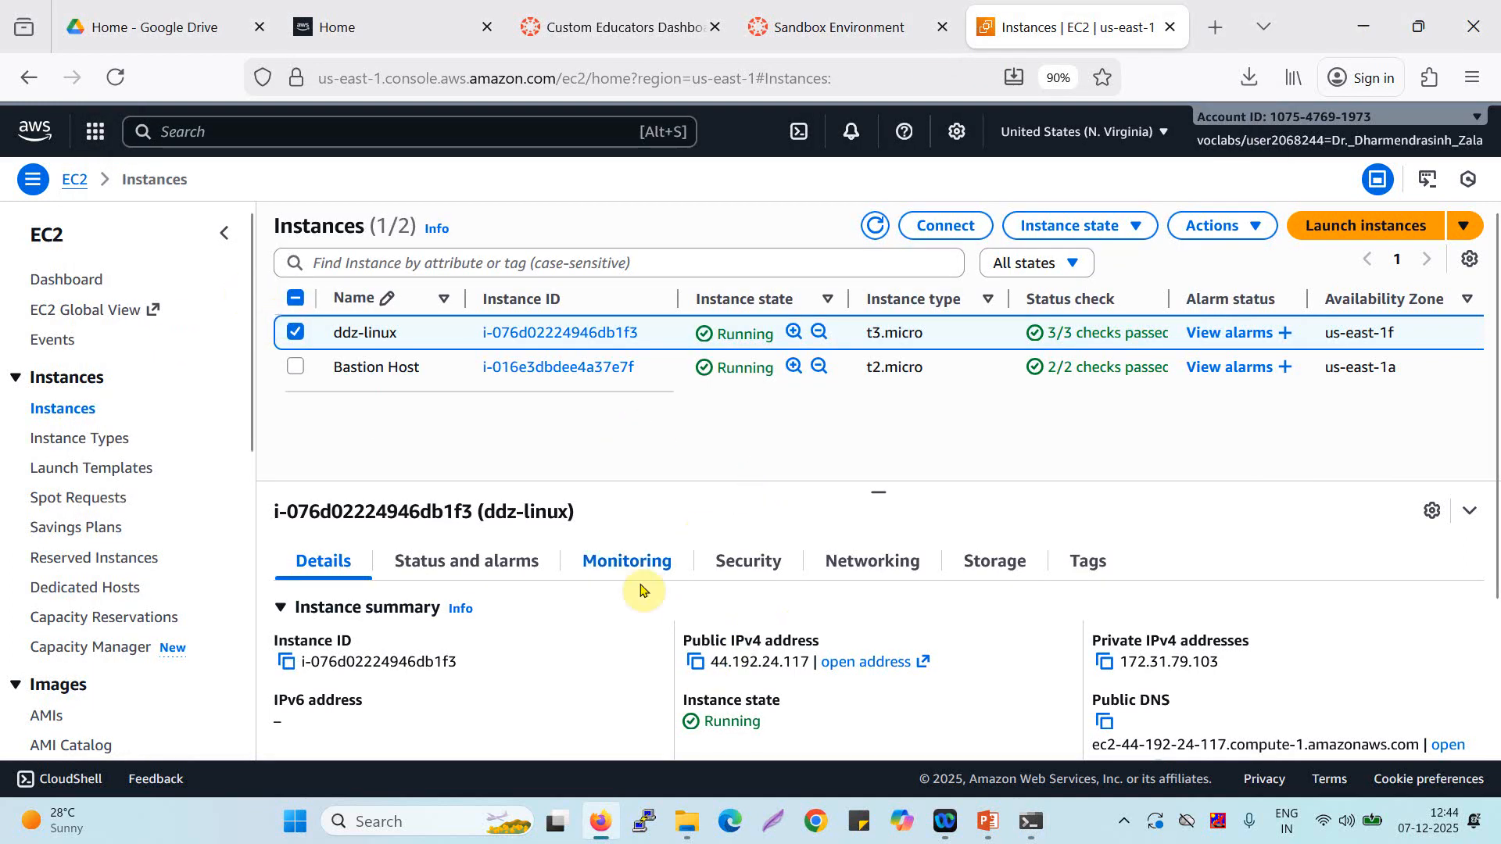
click(694, 661)
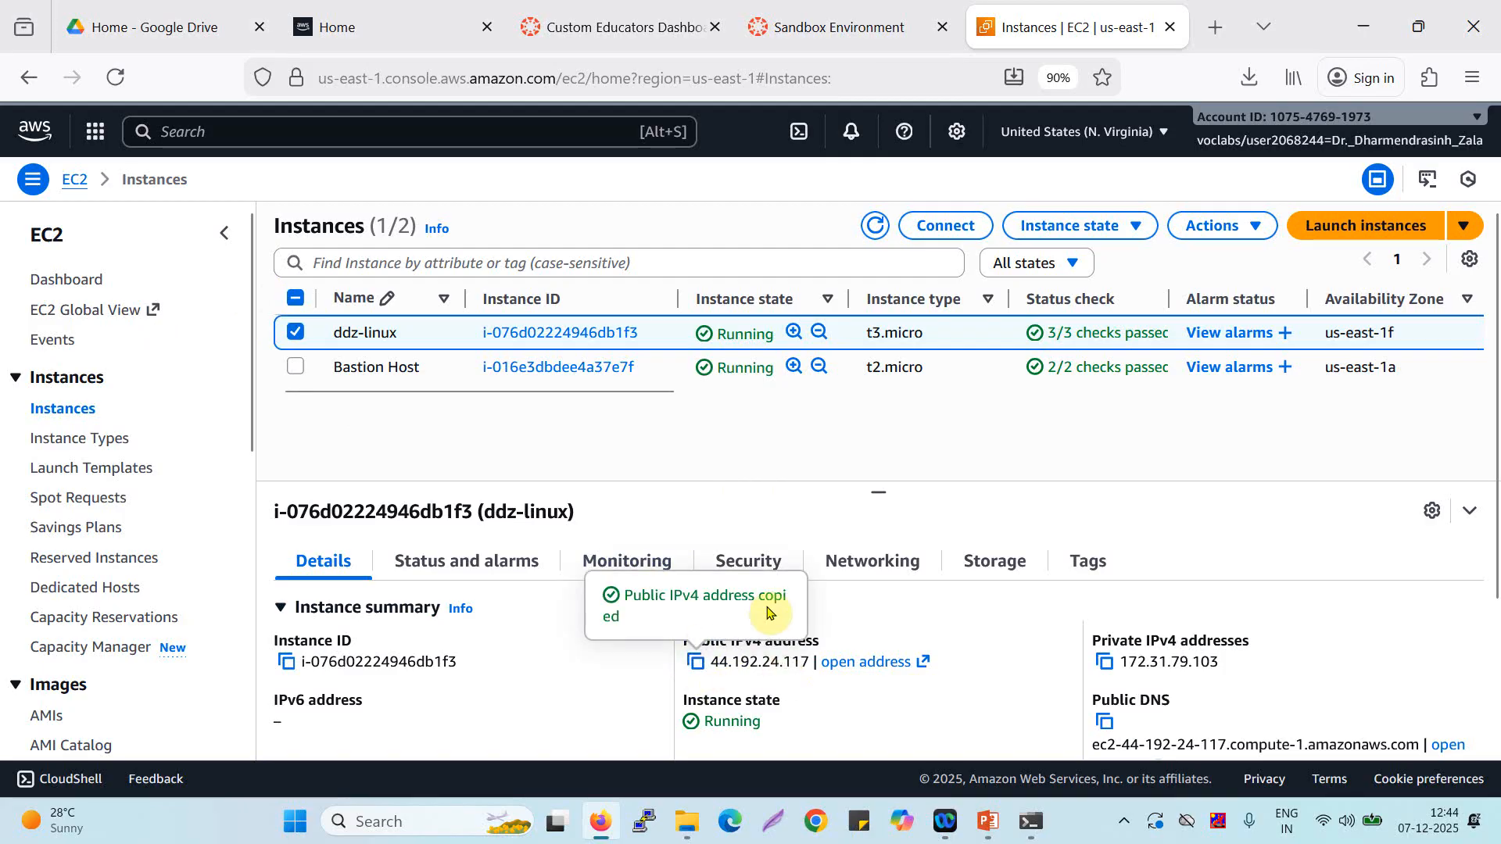
key(alt+Tab)
key(ctrl+v)
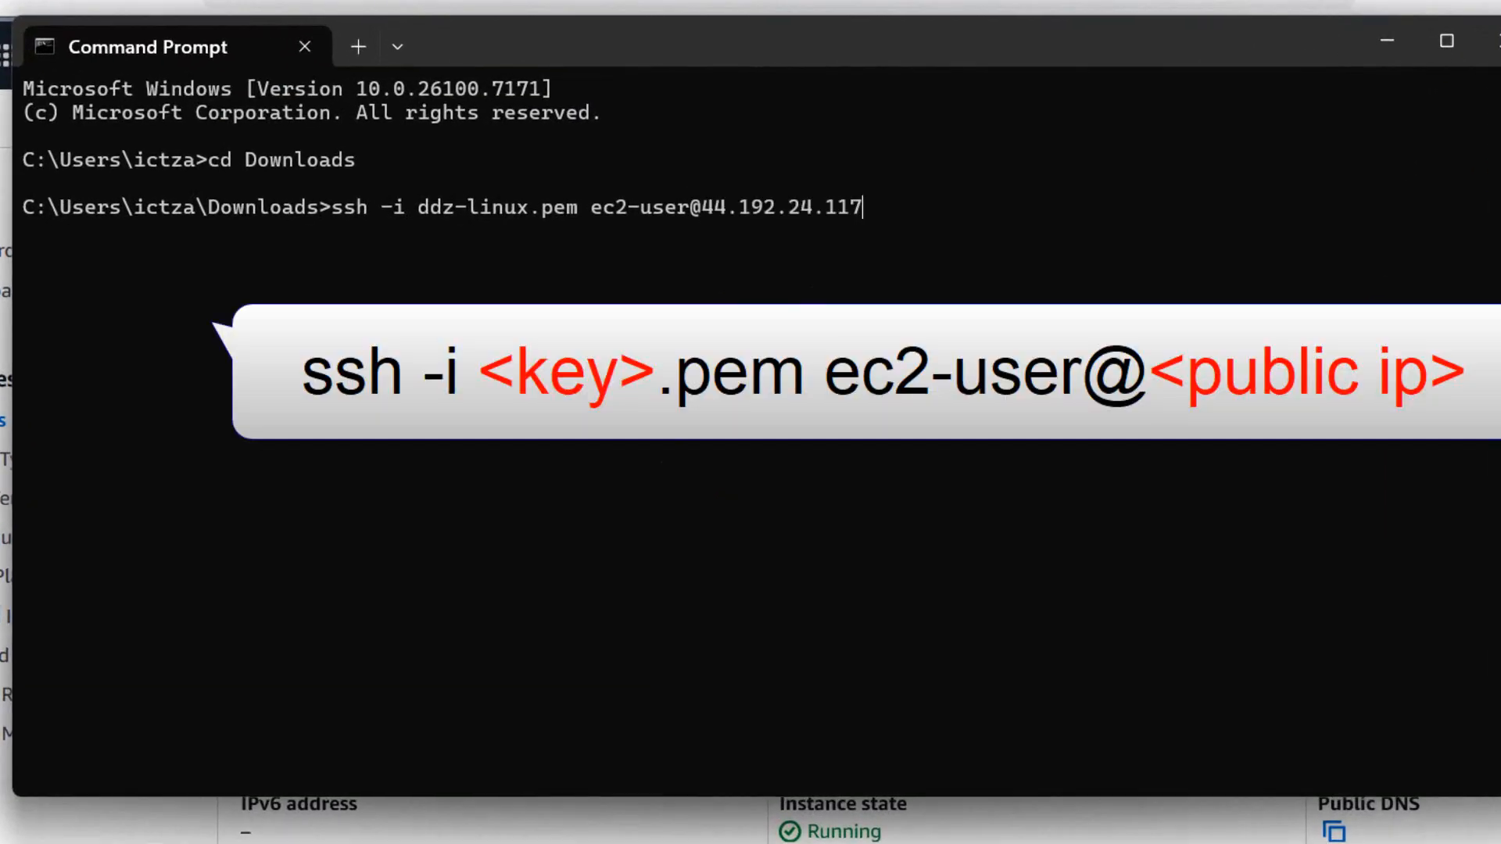
key(Return)
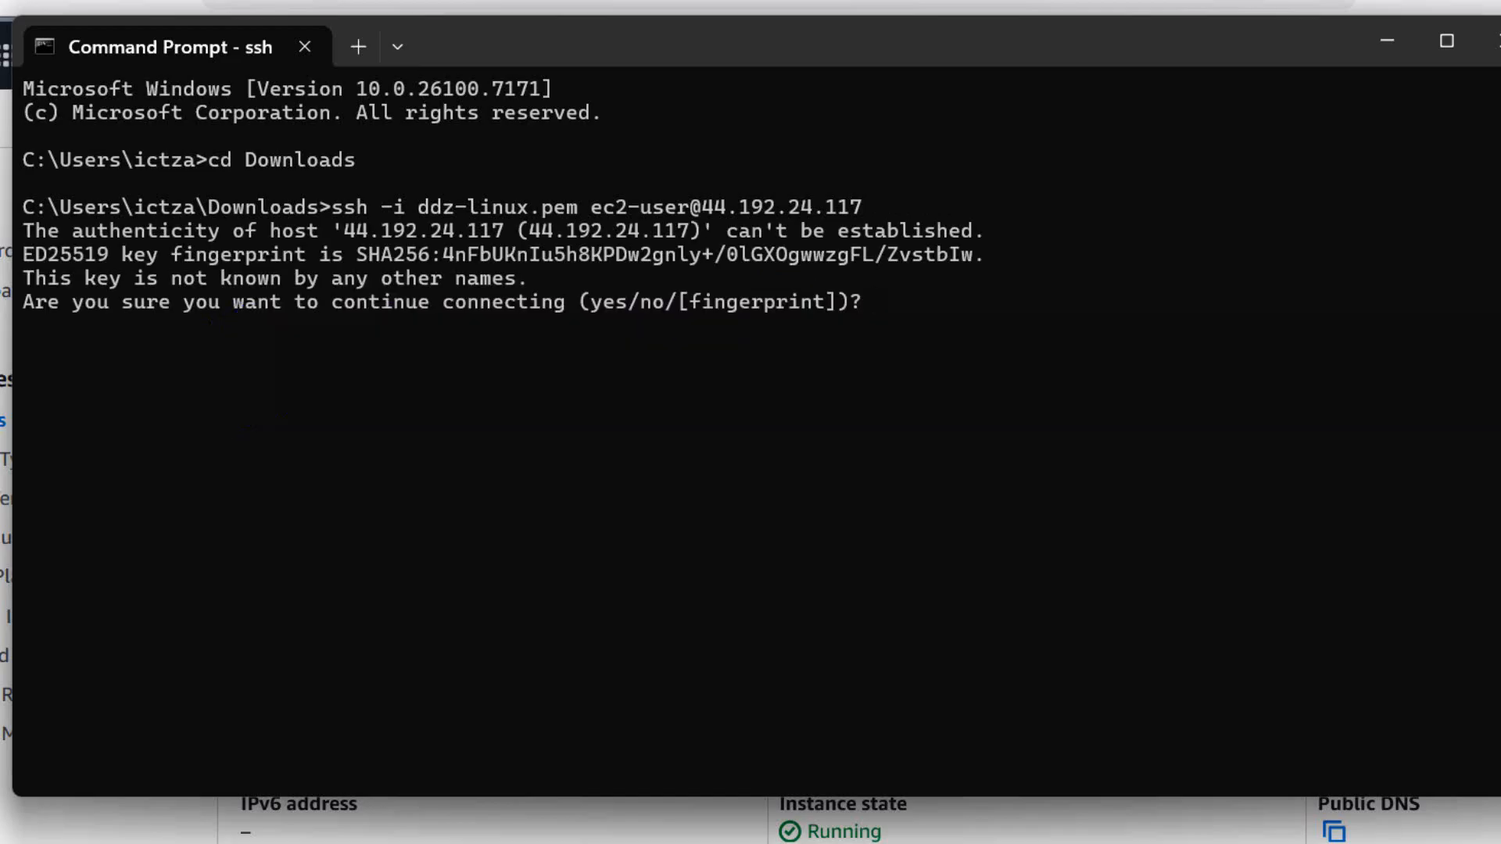
Answer Yes to accept the host's key fingerprint and continue connecting to the instance.
text(YEs)
key(BackSpace)
key(BackSpace)
text(es)
key(Return)
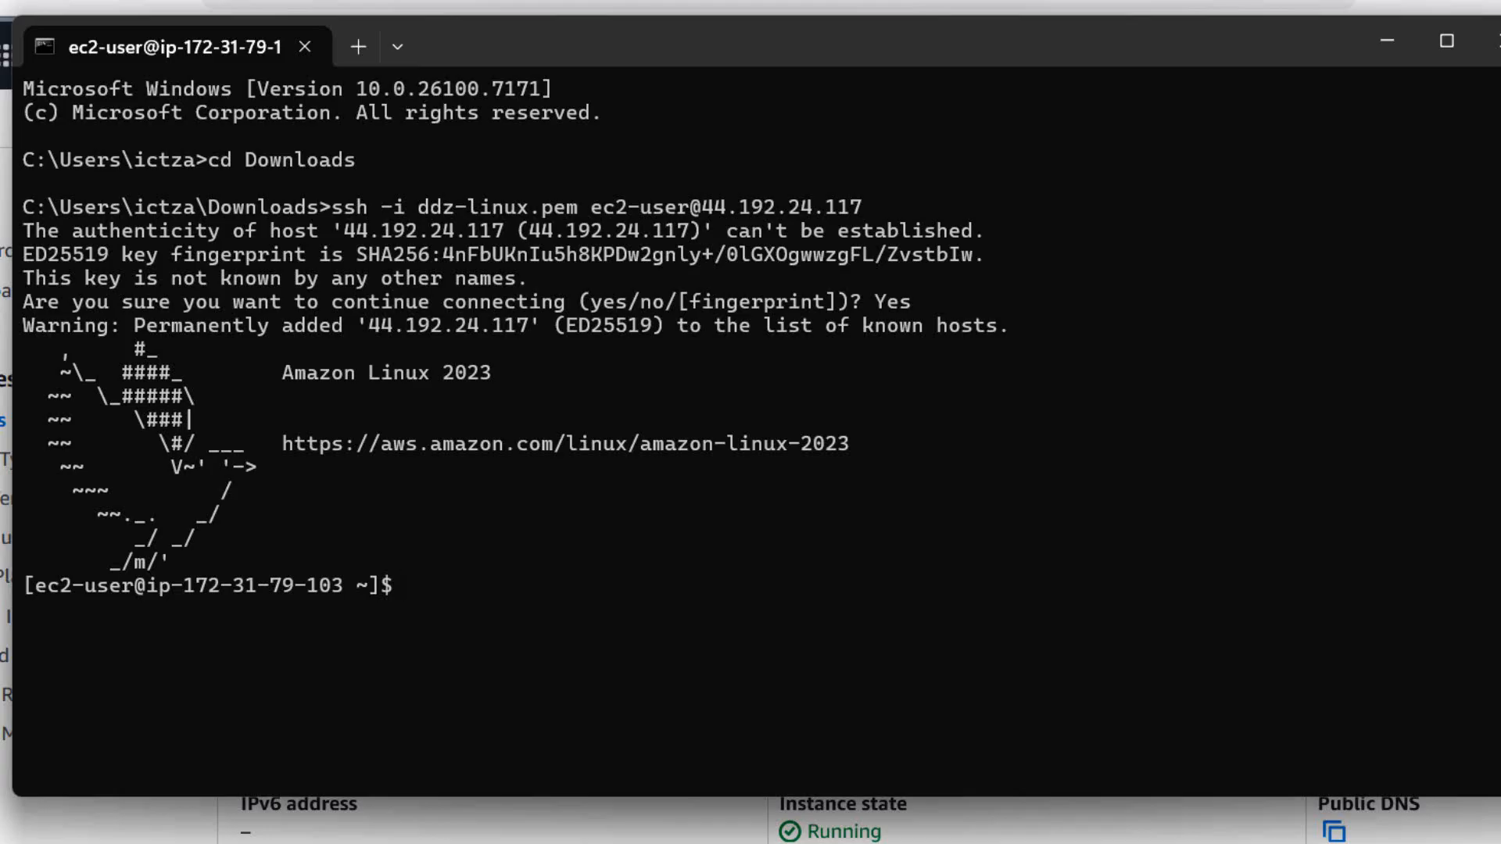
Print the working directory with pwd and list its contents with ls on the remote instance.
text(pwd)
key(Return)
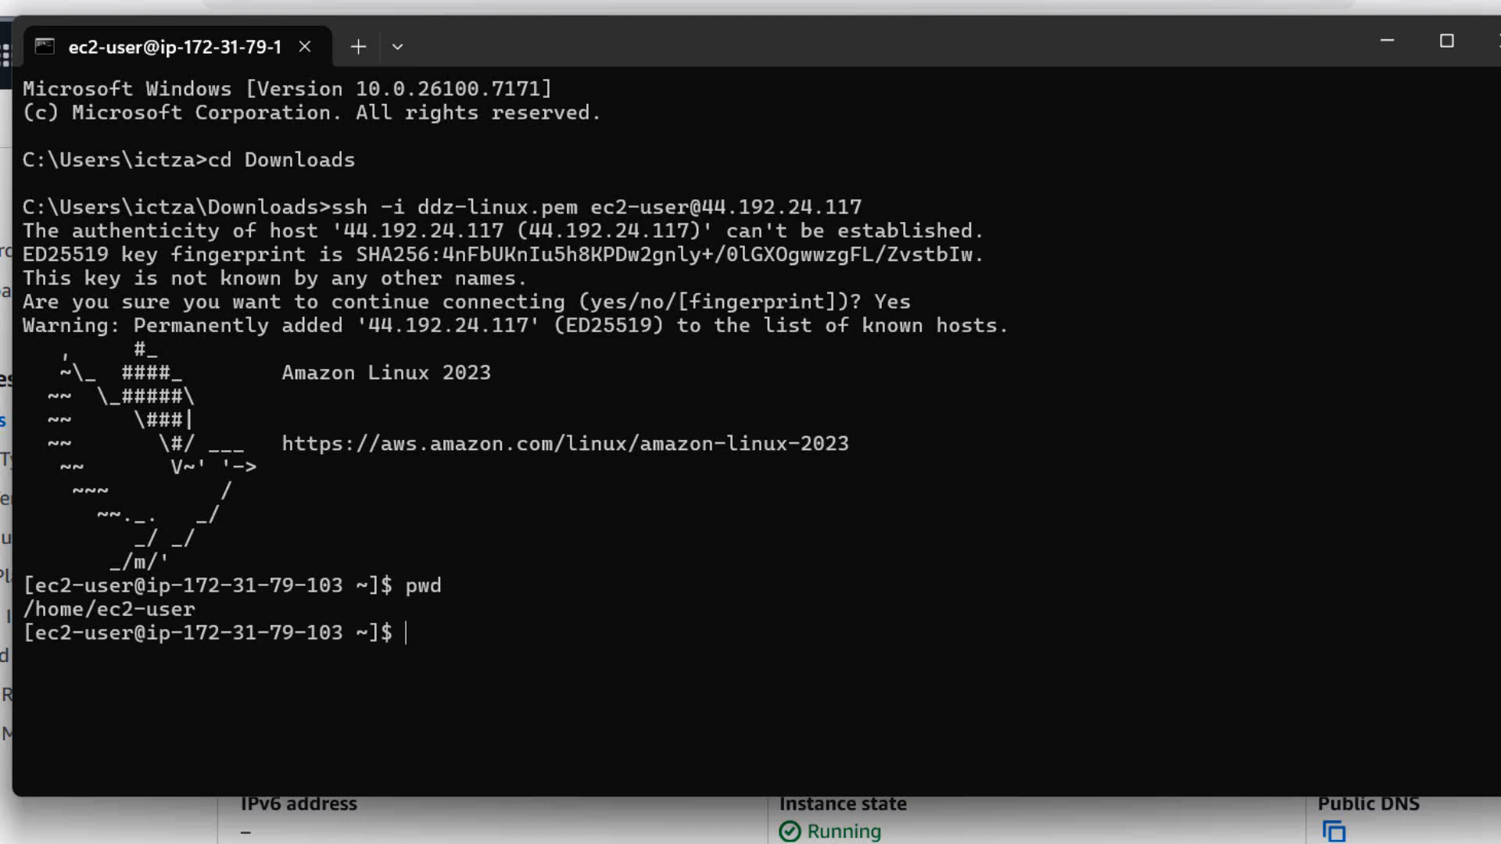
text(ls)
key(Return)
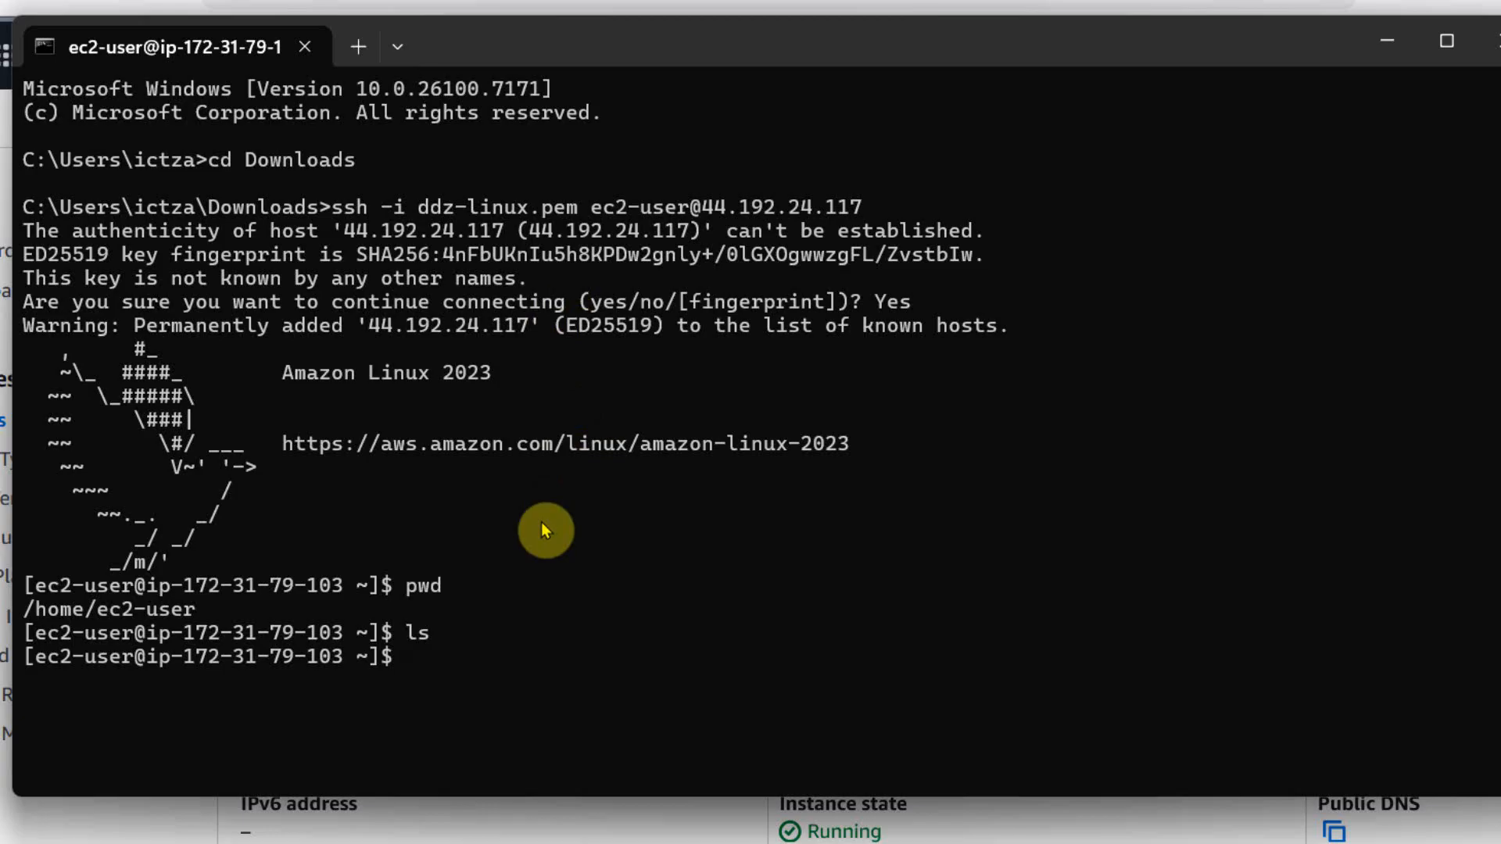
Enter a shell comment on the remote instance that gives the owner's name and says "This is my Instance".
text(#I am D D Zala a)
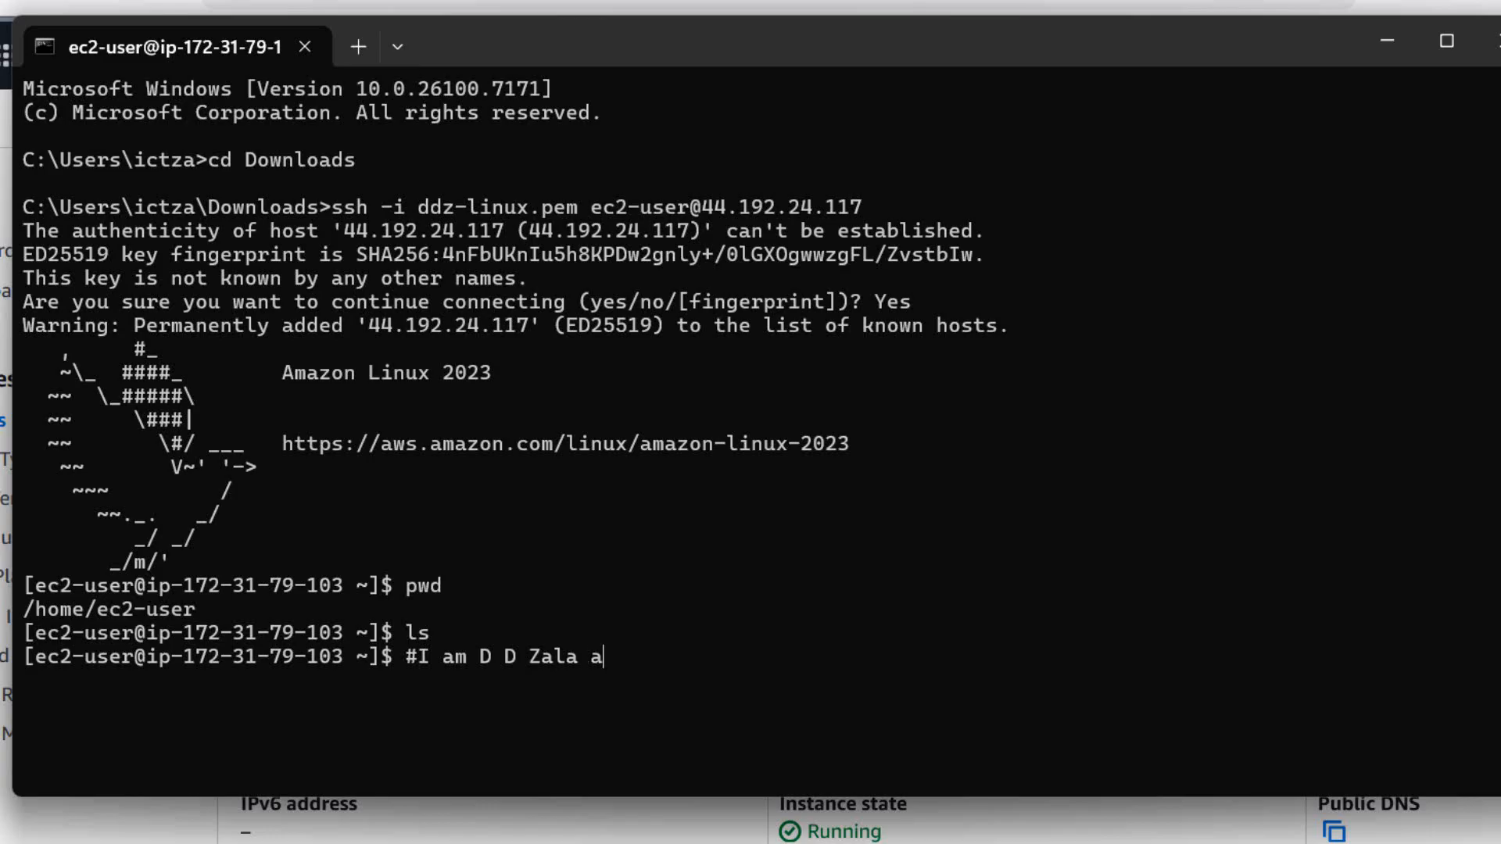
text(nd This is my Instance)
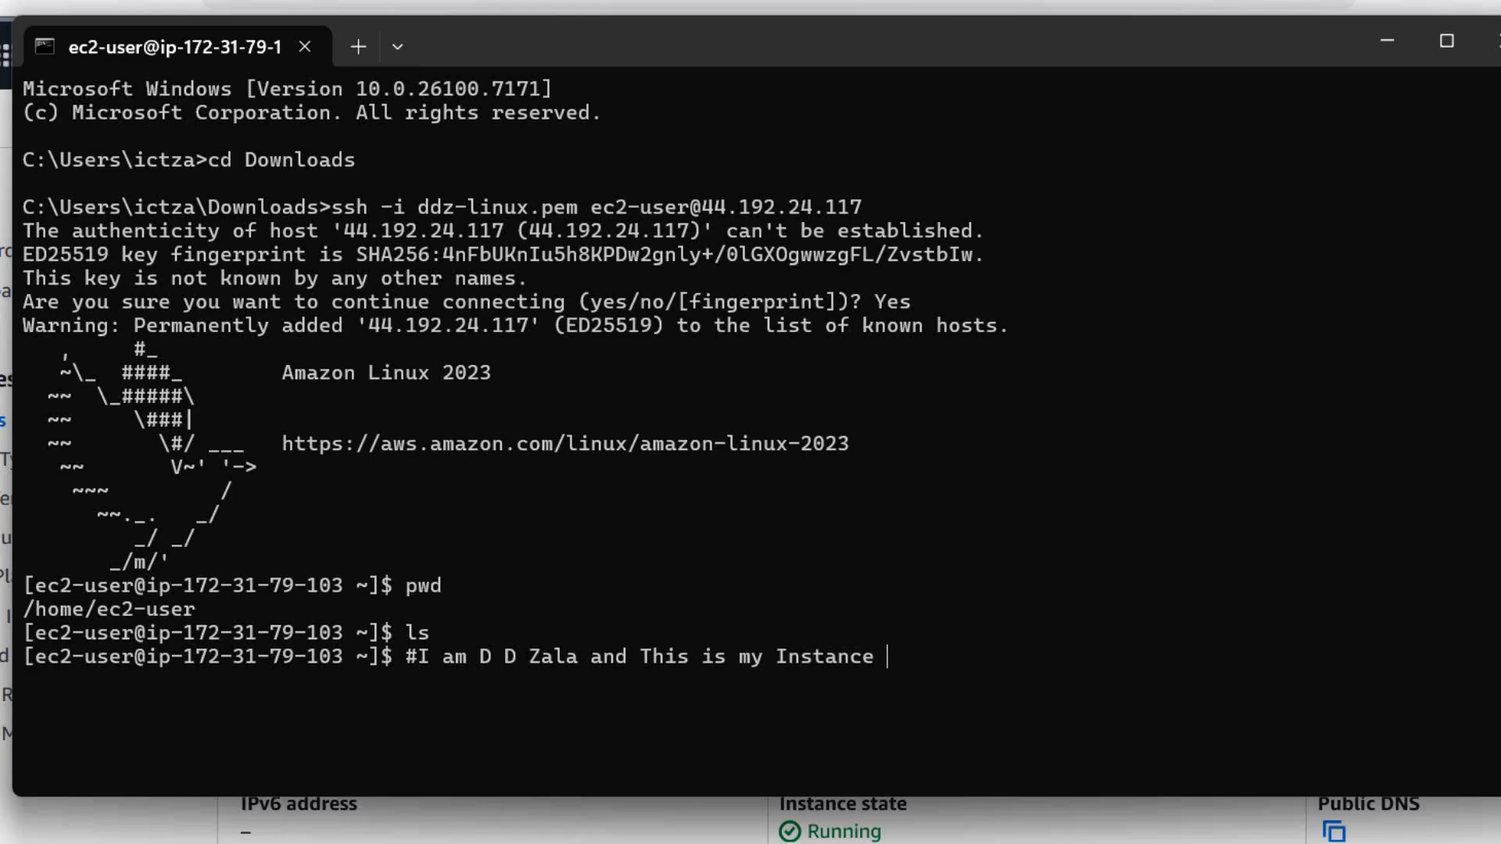
key(Return)
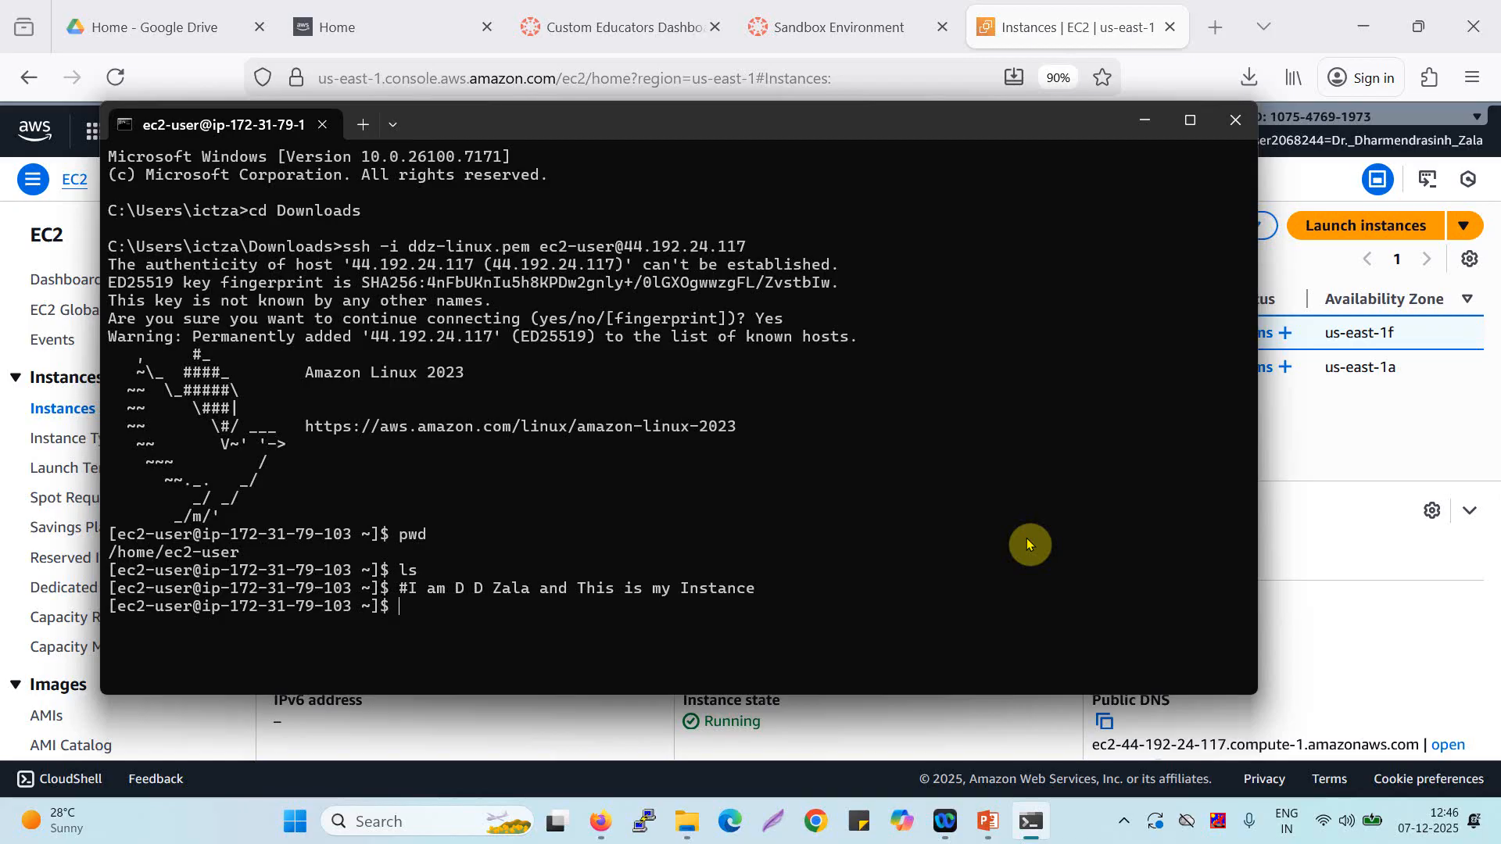
Return to the EC2 console and terminate the ddz-linux instance, leaving Skip OS shutdown off.
click(1333, 415)
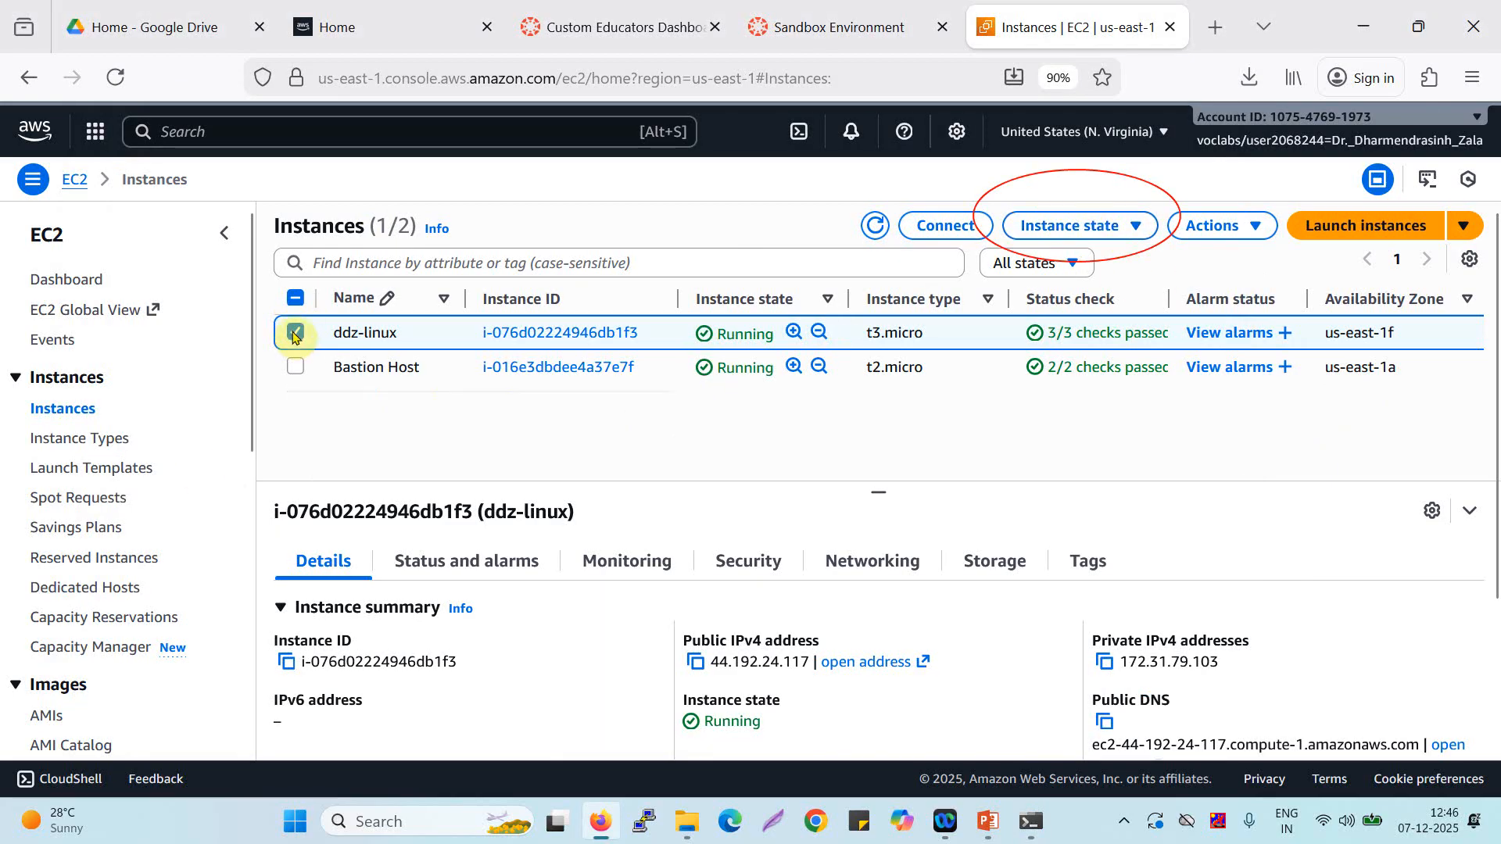
click(367, 419)
click(368, 418)
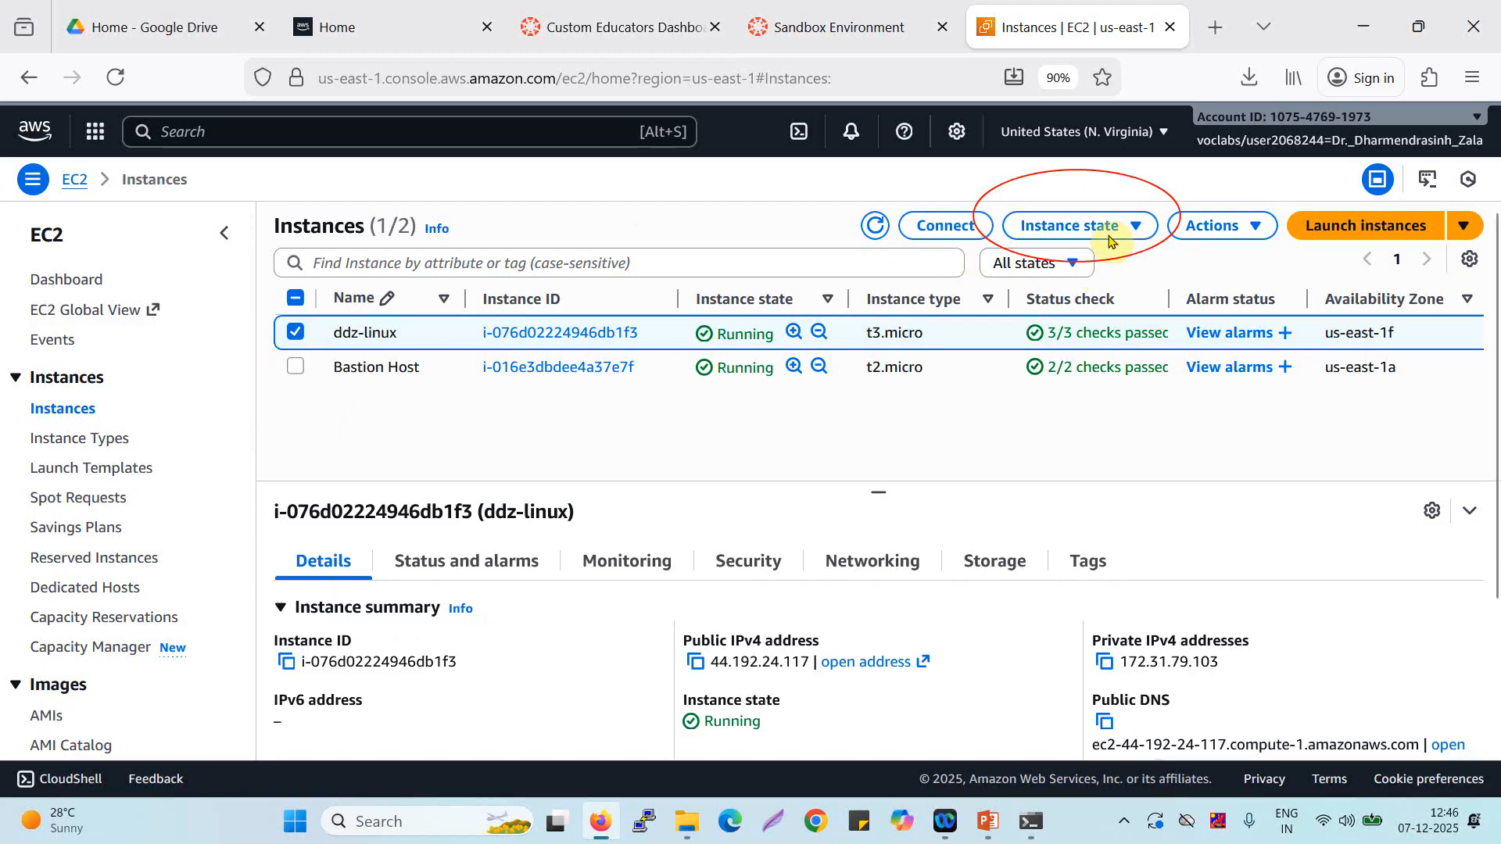
click(1131, 228)
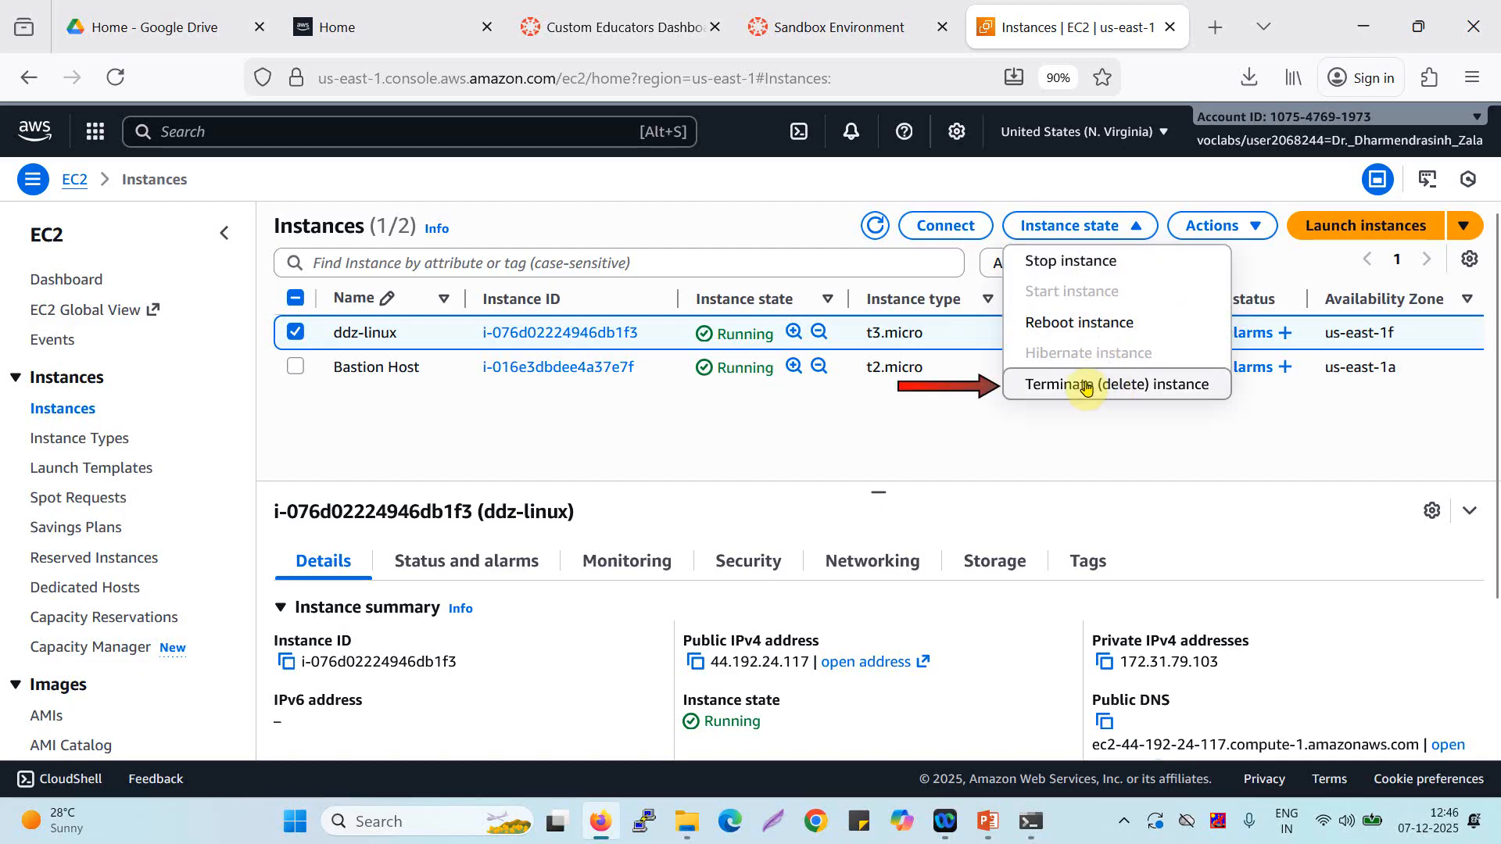
click(1100, 389)
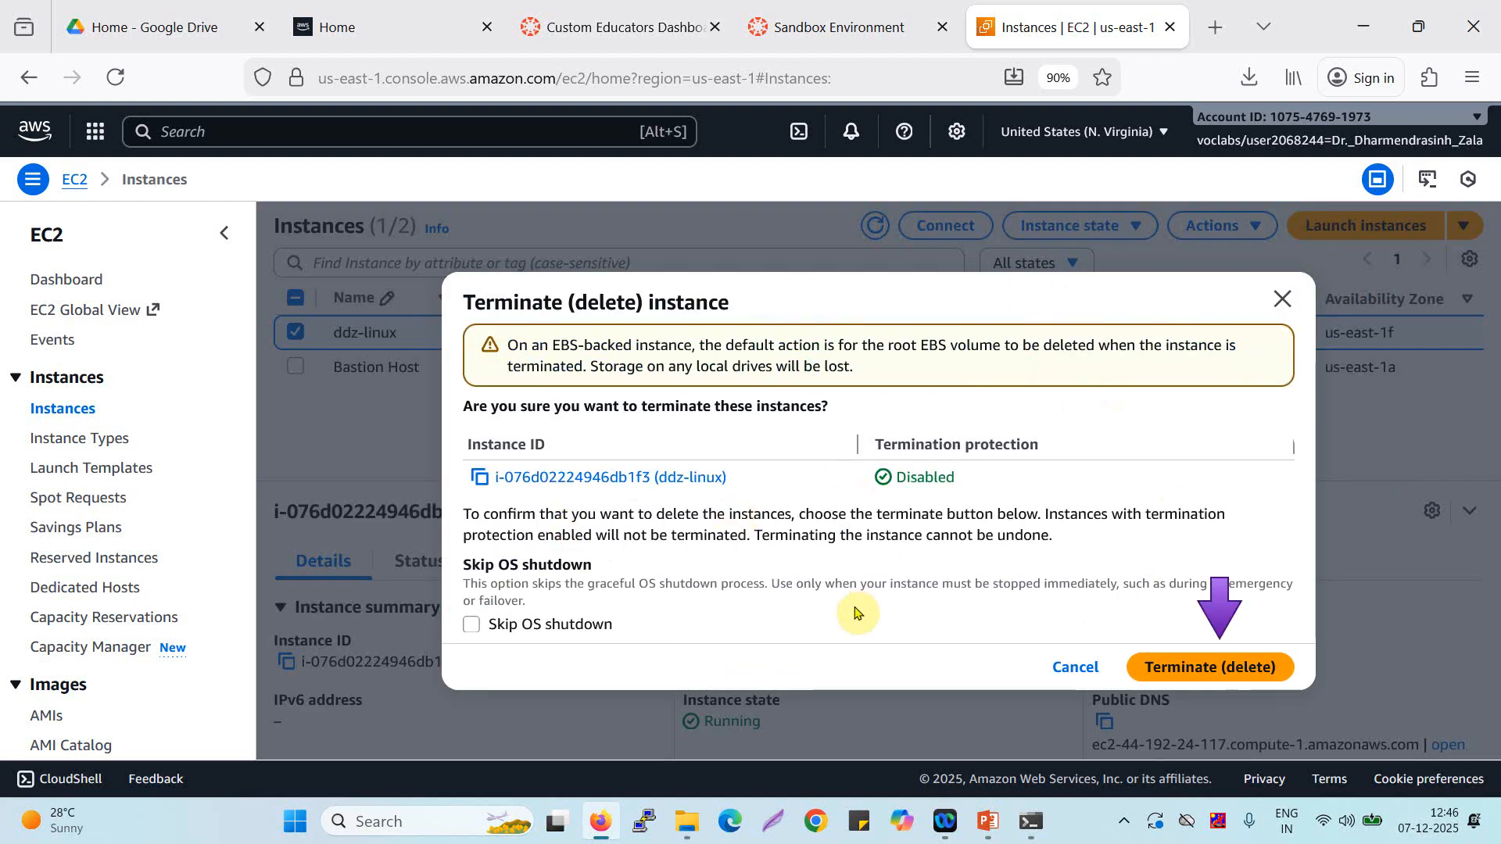
click(1209, 667)
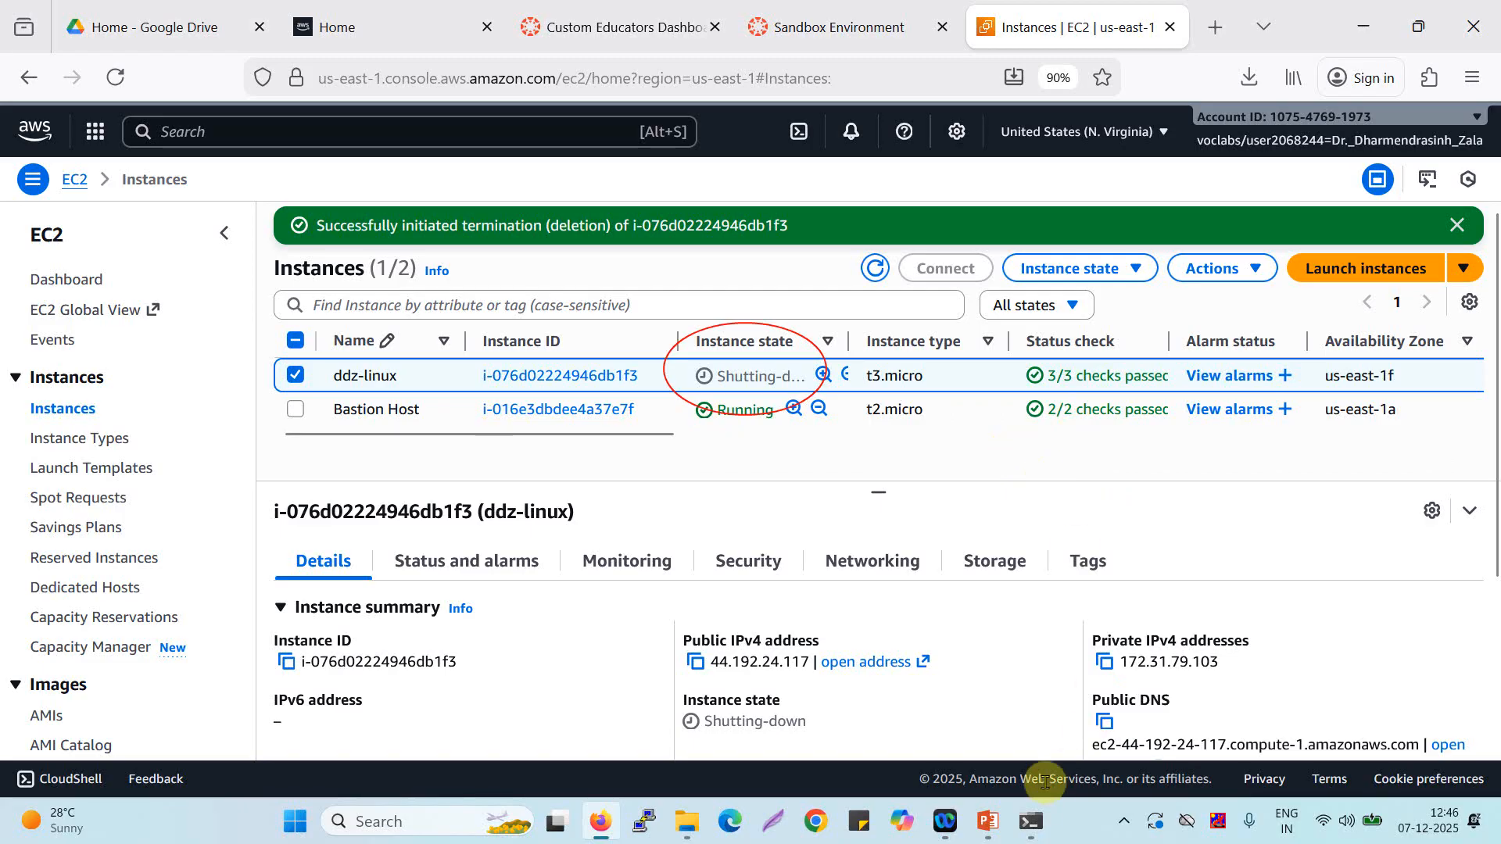
Check the SSH session's connection status in Command Prompt and the ddz-linux instance's state in the EC2 console.
click(1031, 821)
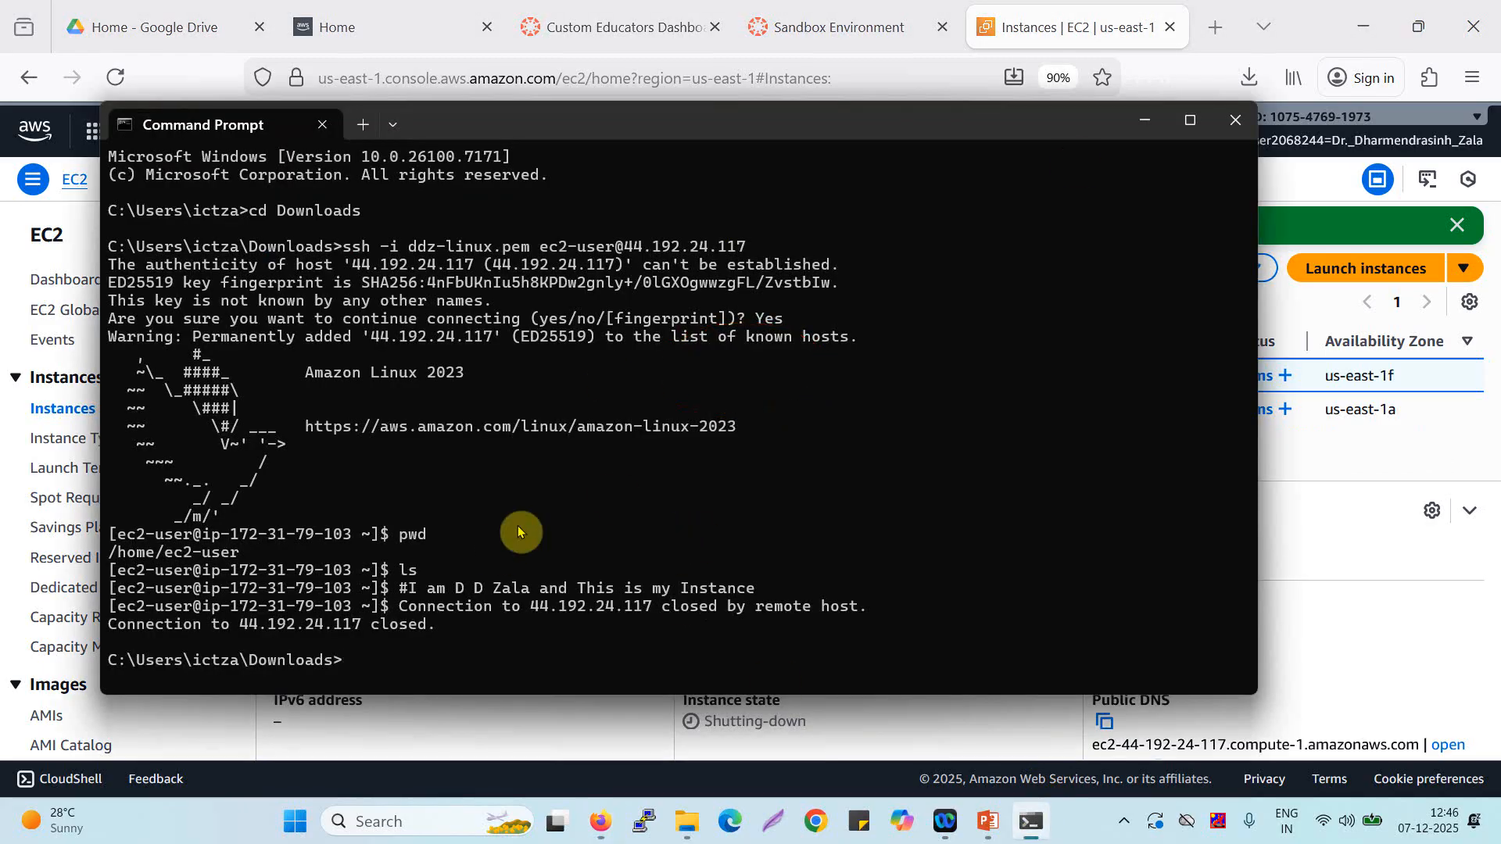
drag(436, 630, 110, 624)
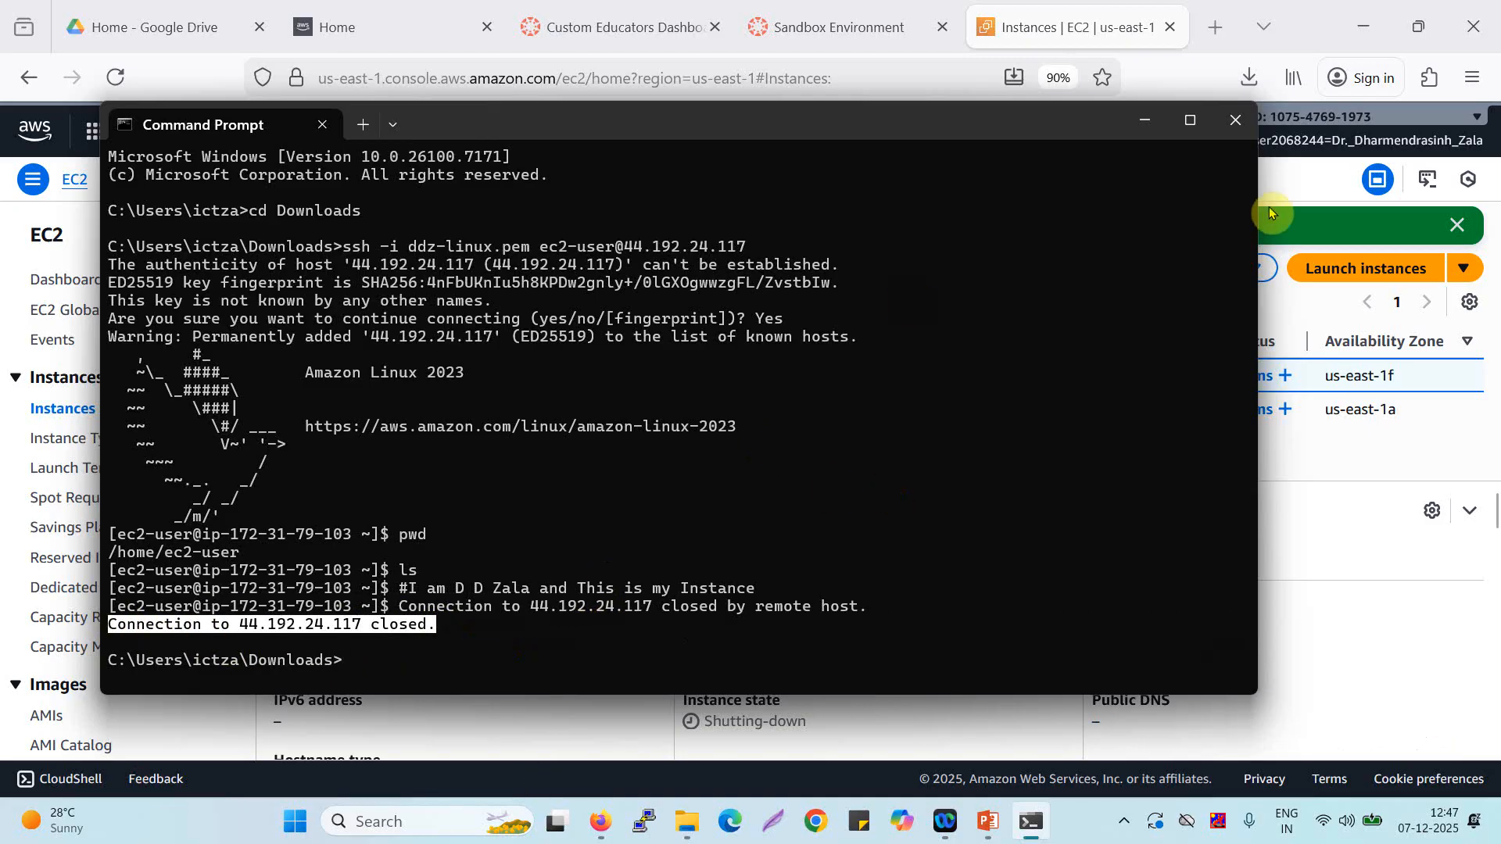
click(1327, 521)
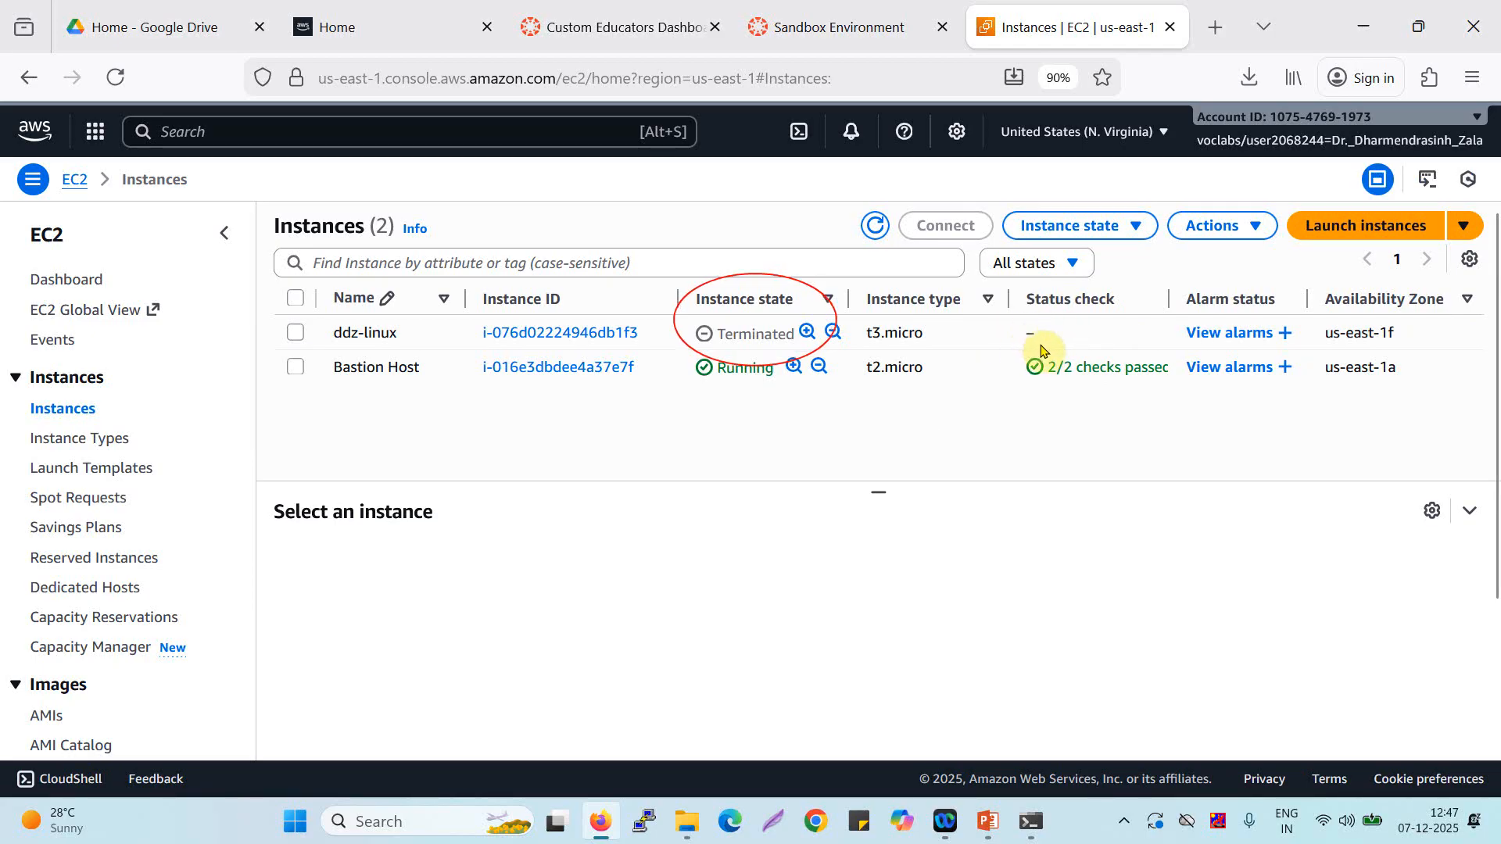
click(1044, 348)
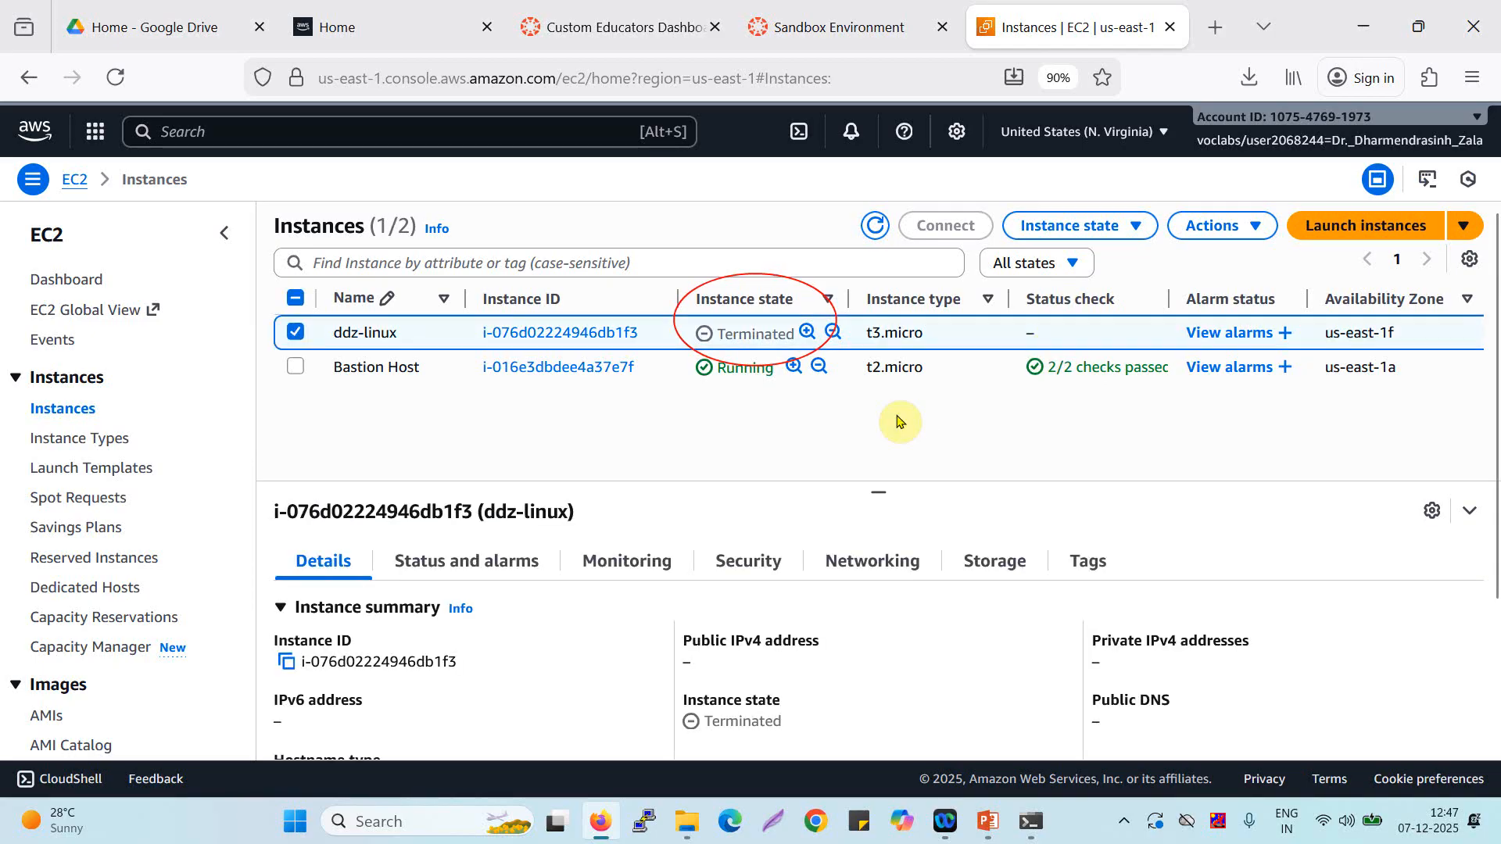